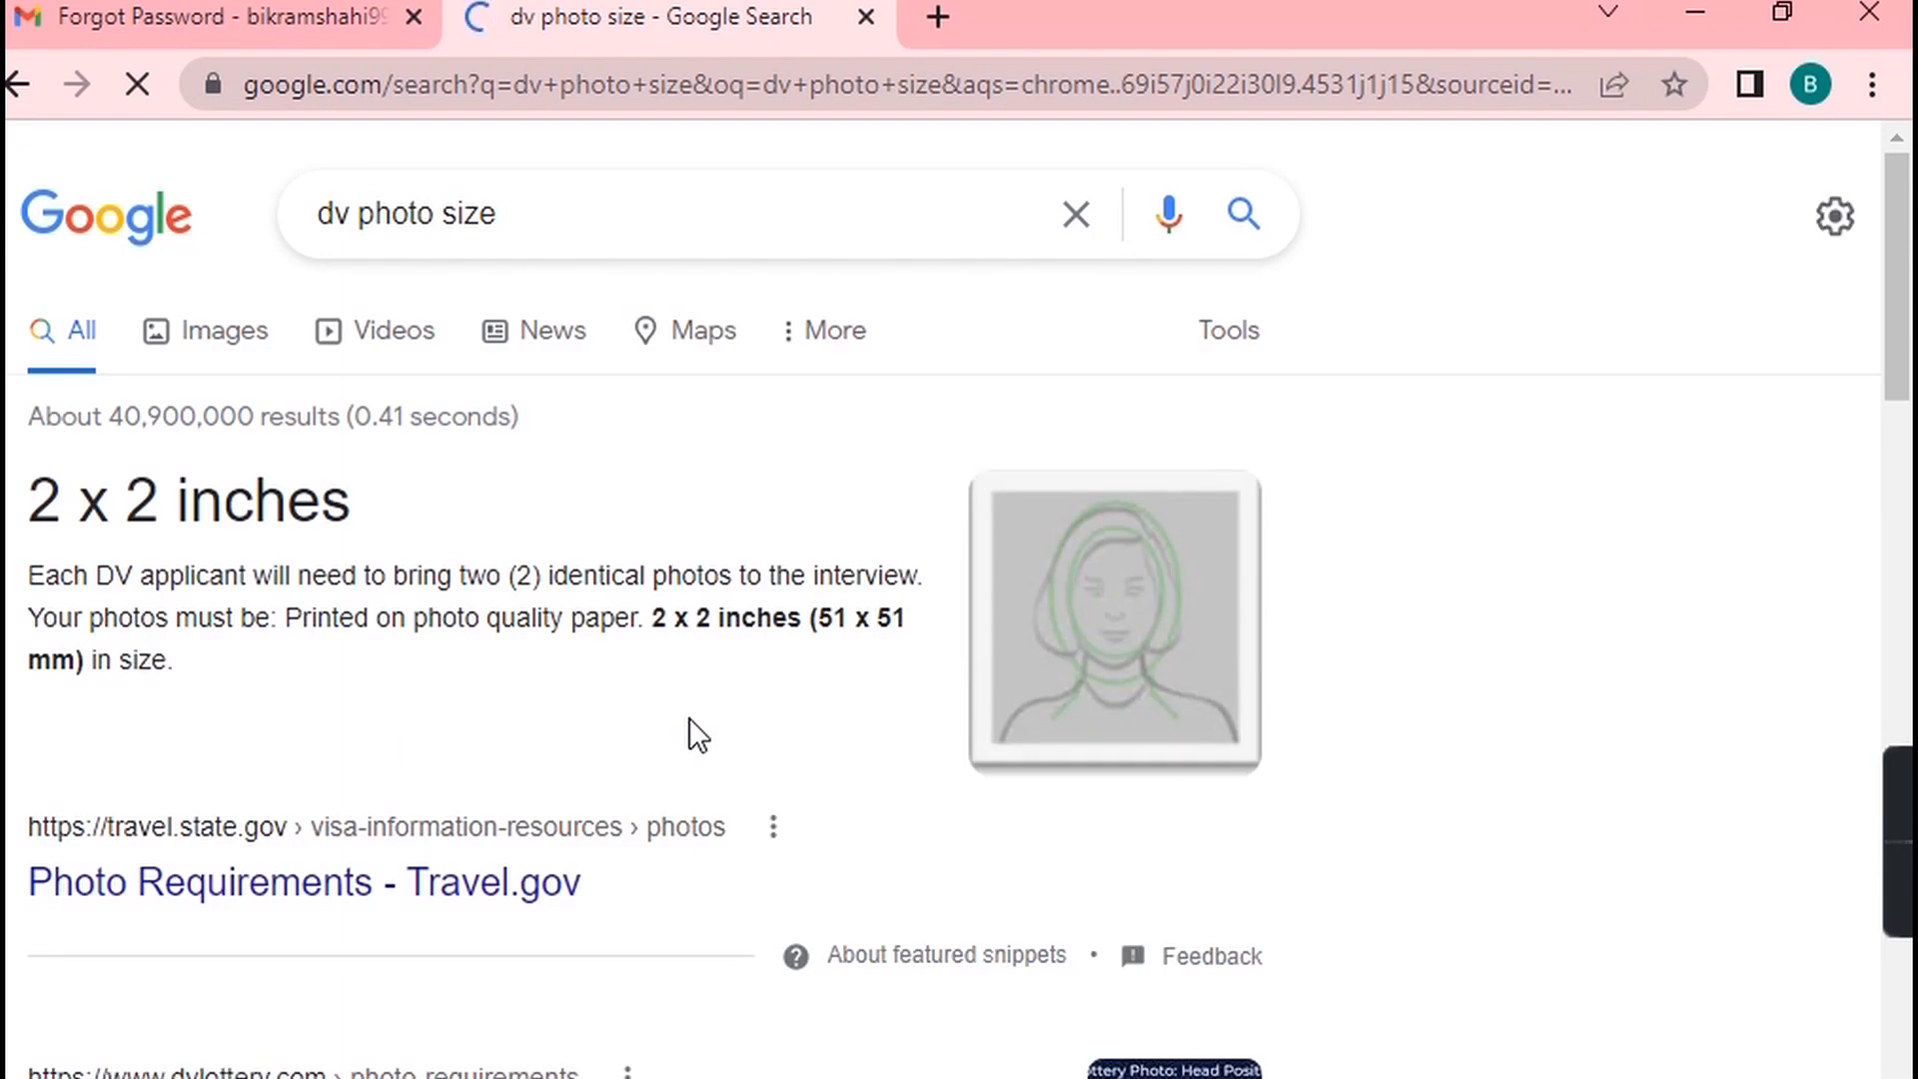
# Switch the dv photo size search to image results and save the EDV photo size diagram image.
pyautogui.click(269, 335)
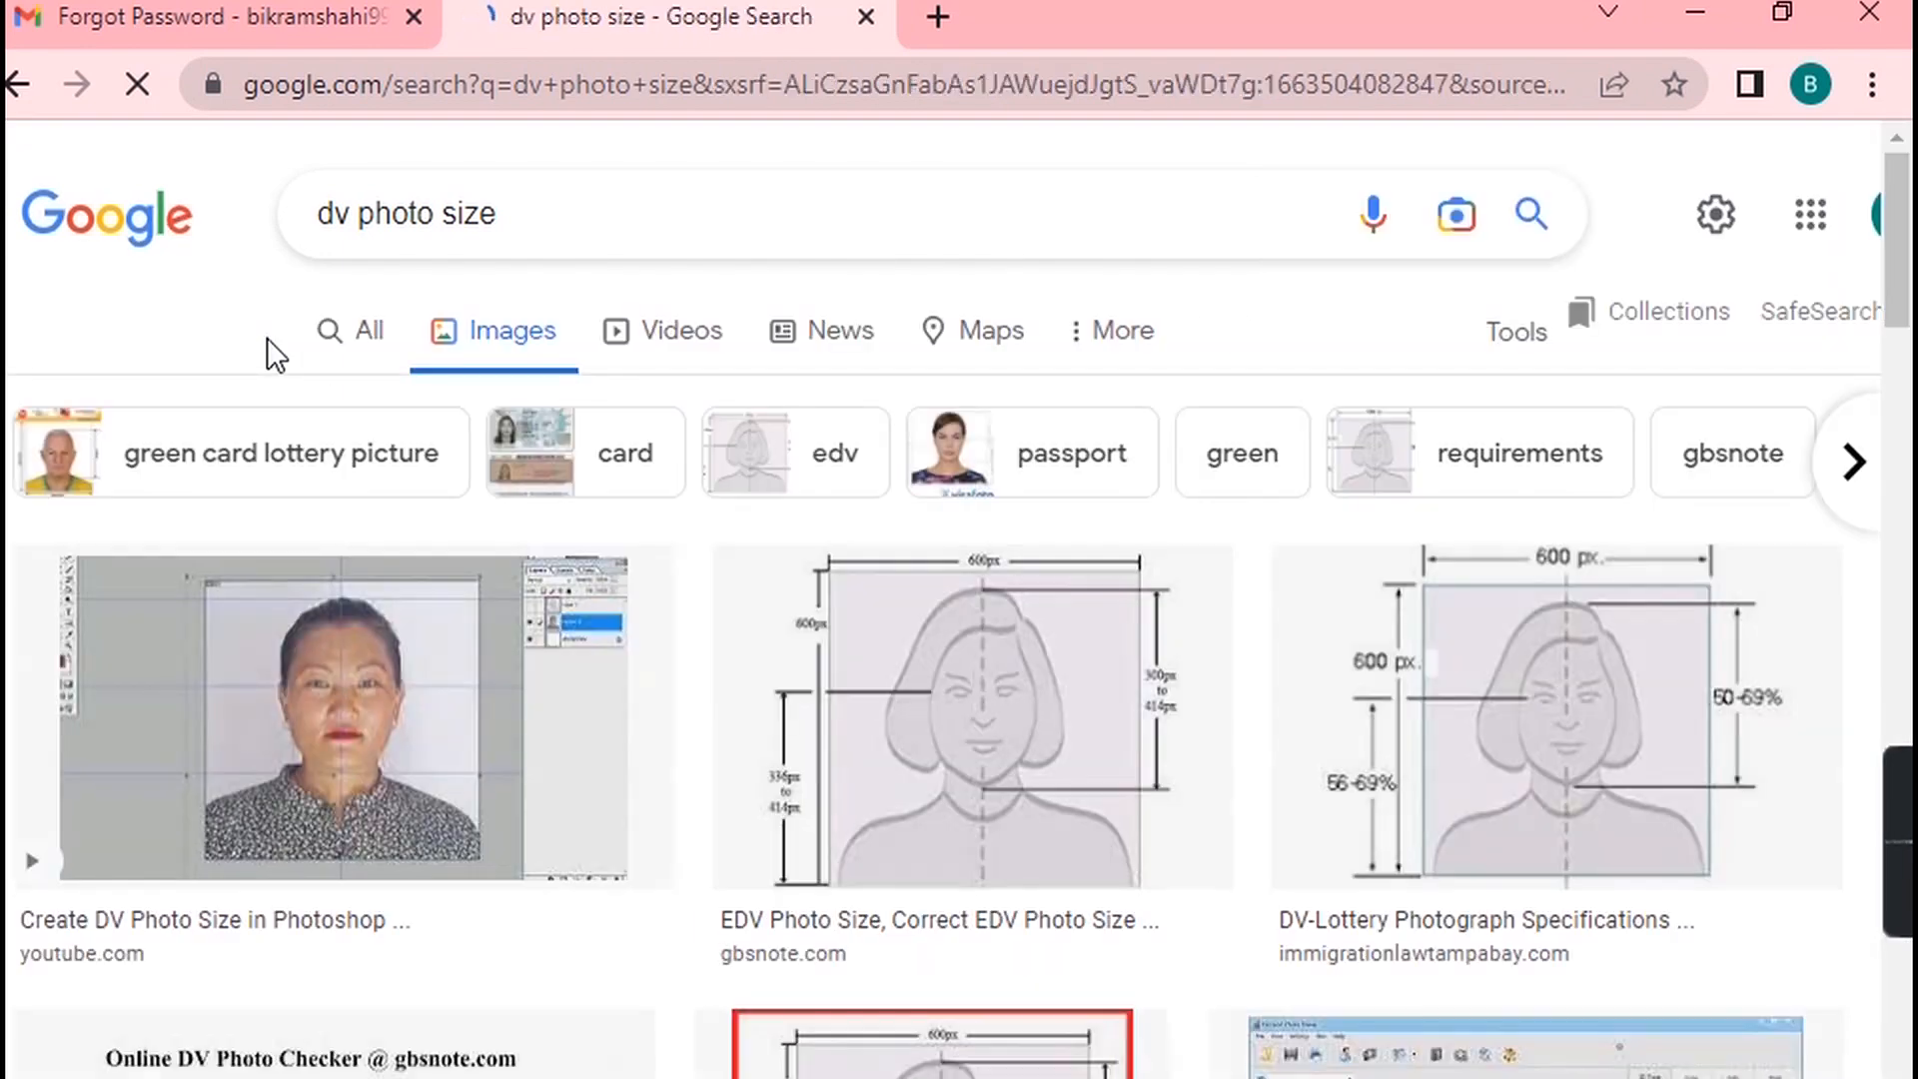
pyautogui.click(999, 789)
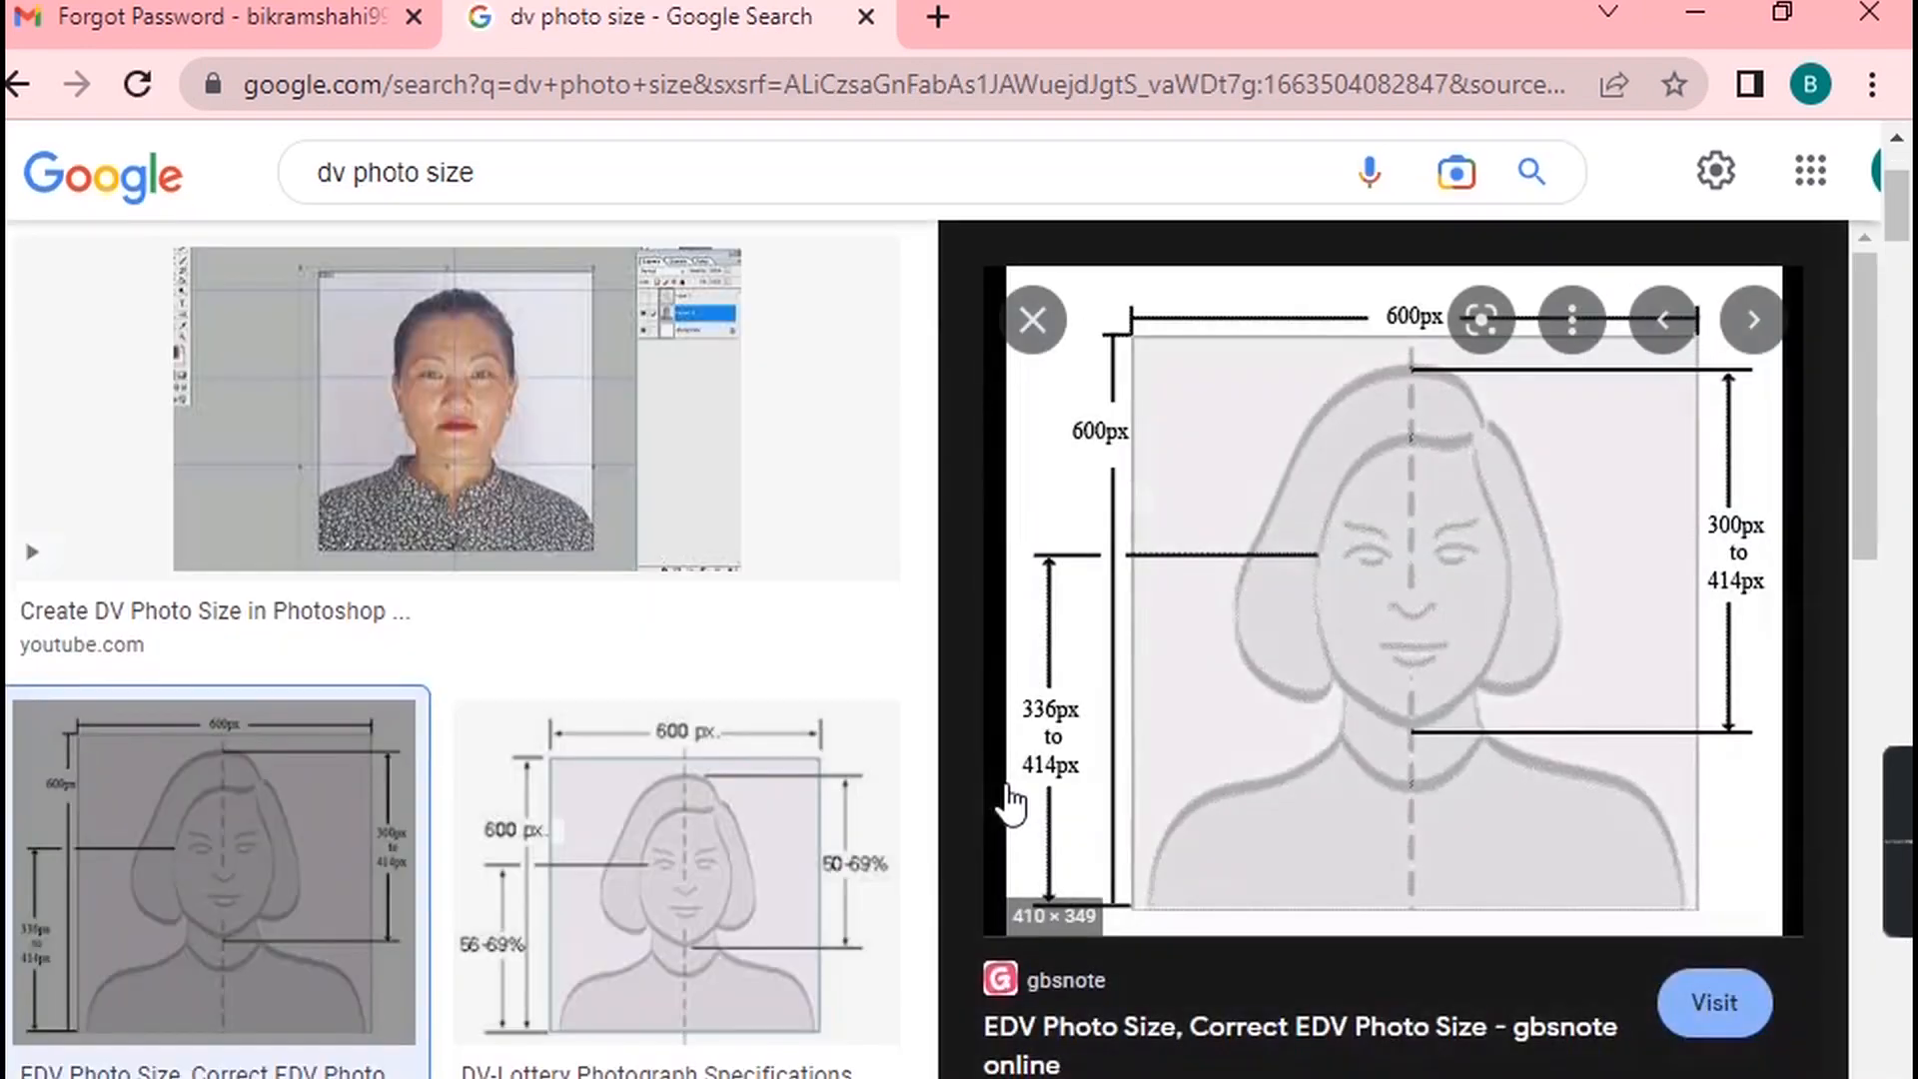
pyautogui.rightClick(1304, 515)
pyautogui.click(1455, 951)
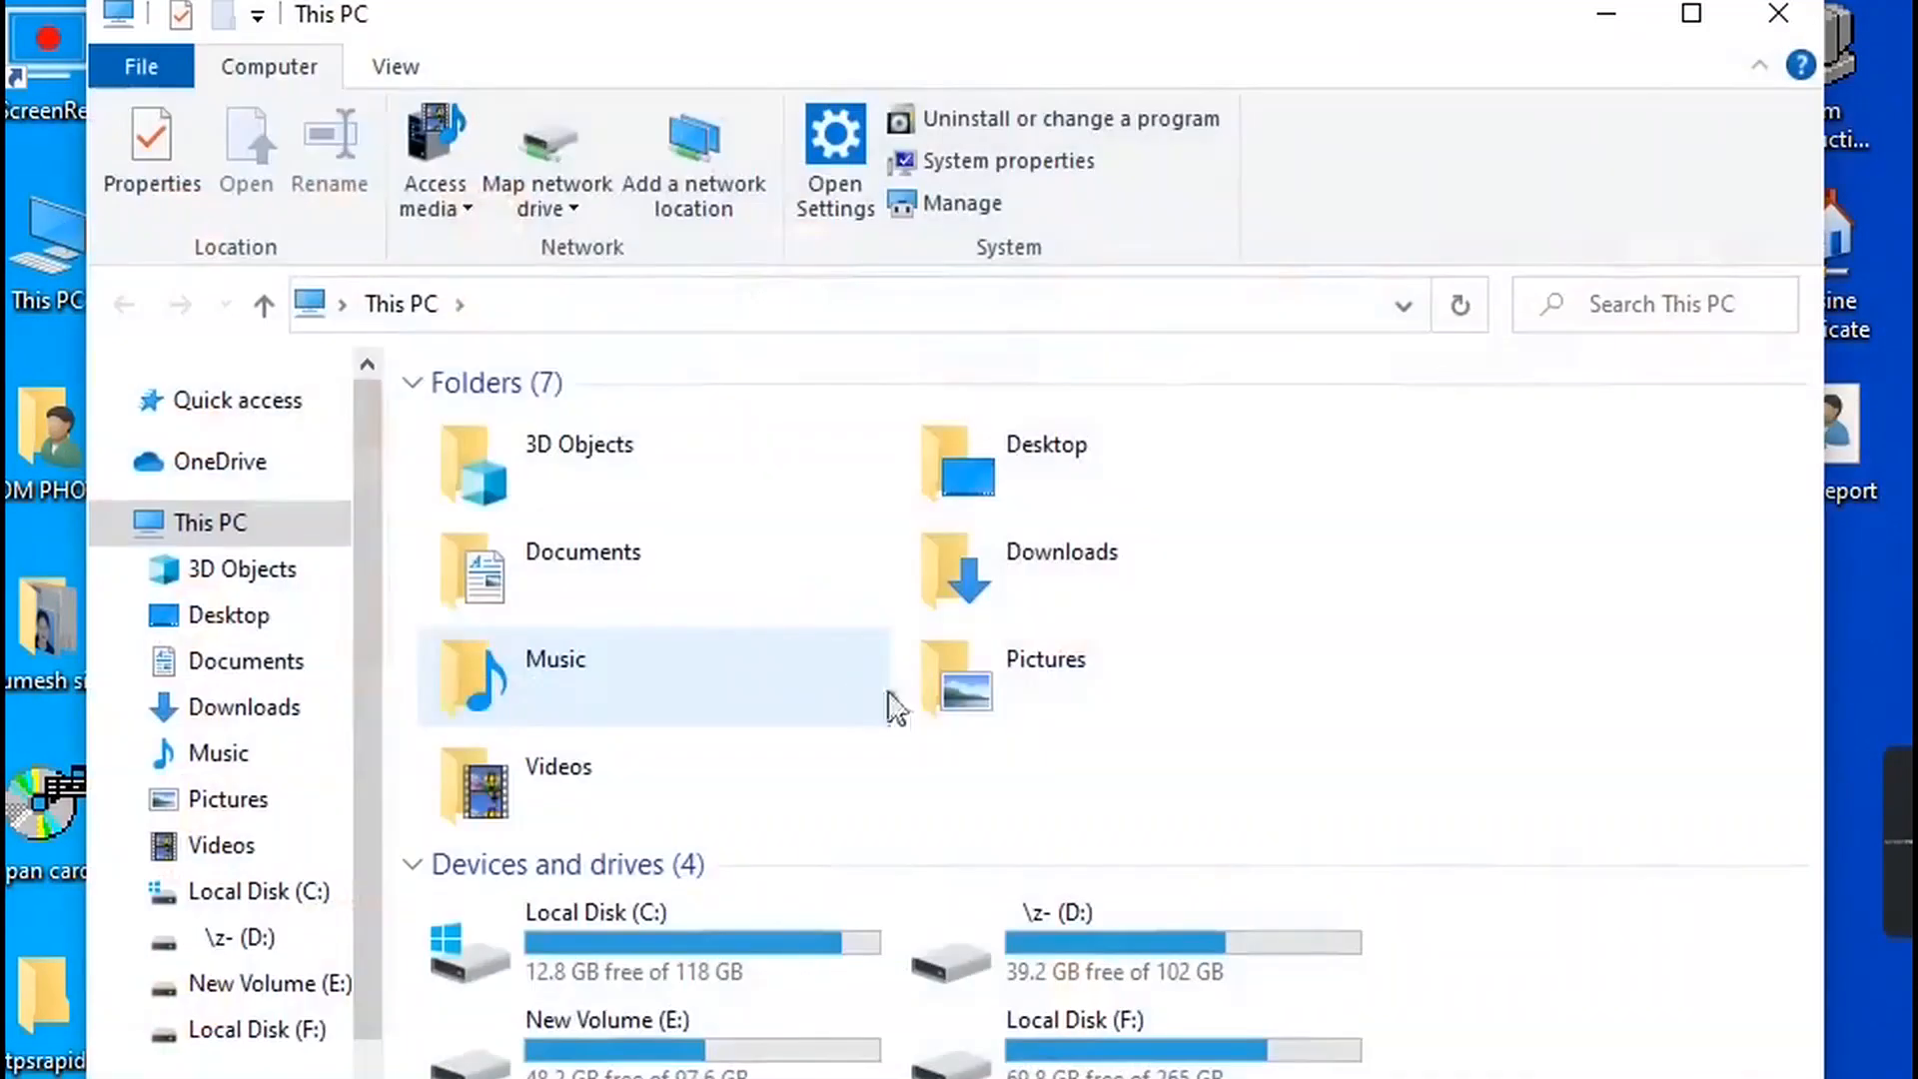
# Open the Downloads folder and open the saved som prod.jpg diagram.
pyautogui.doubleClick(1029, 575)
pyautogui.scroll(-6, 1284, 746)
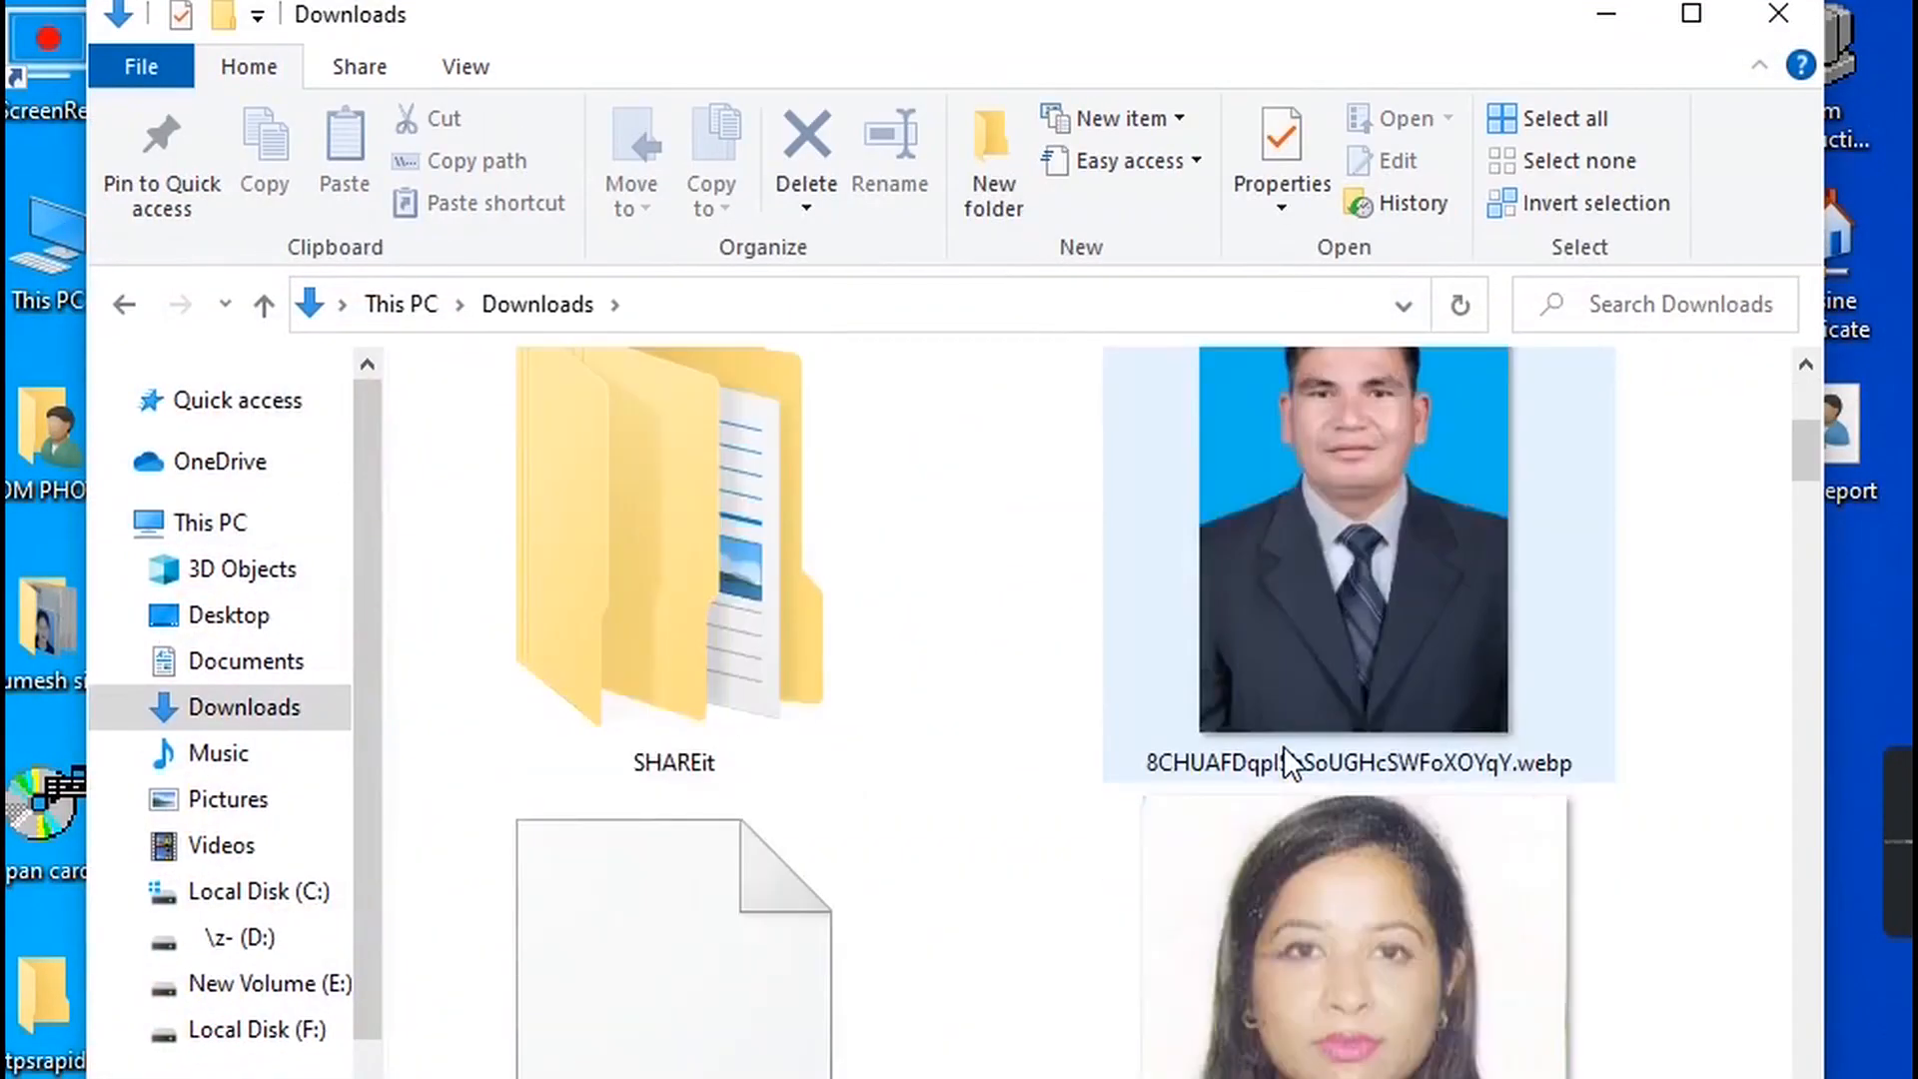
pyautogui.scroll(-3, 1285, 746)
pyautogui.click(1279, 903)
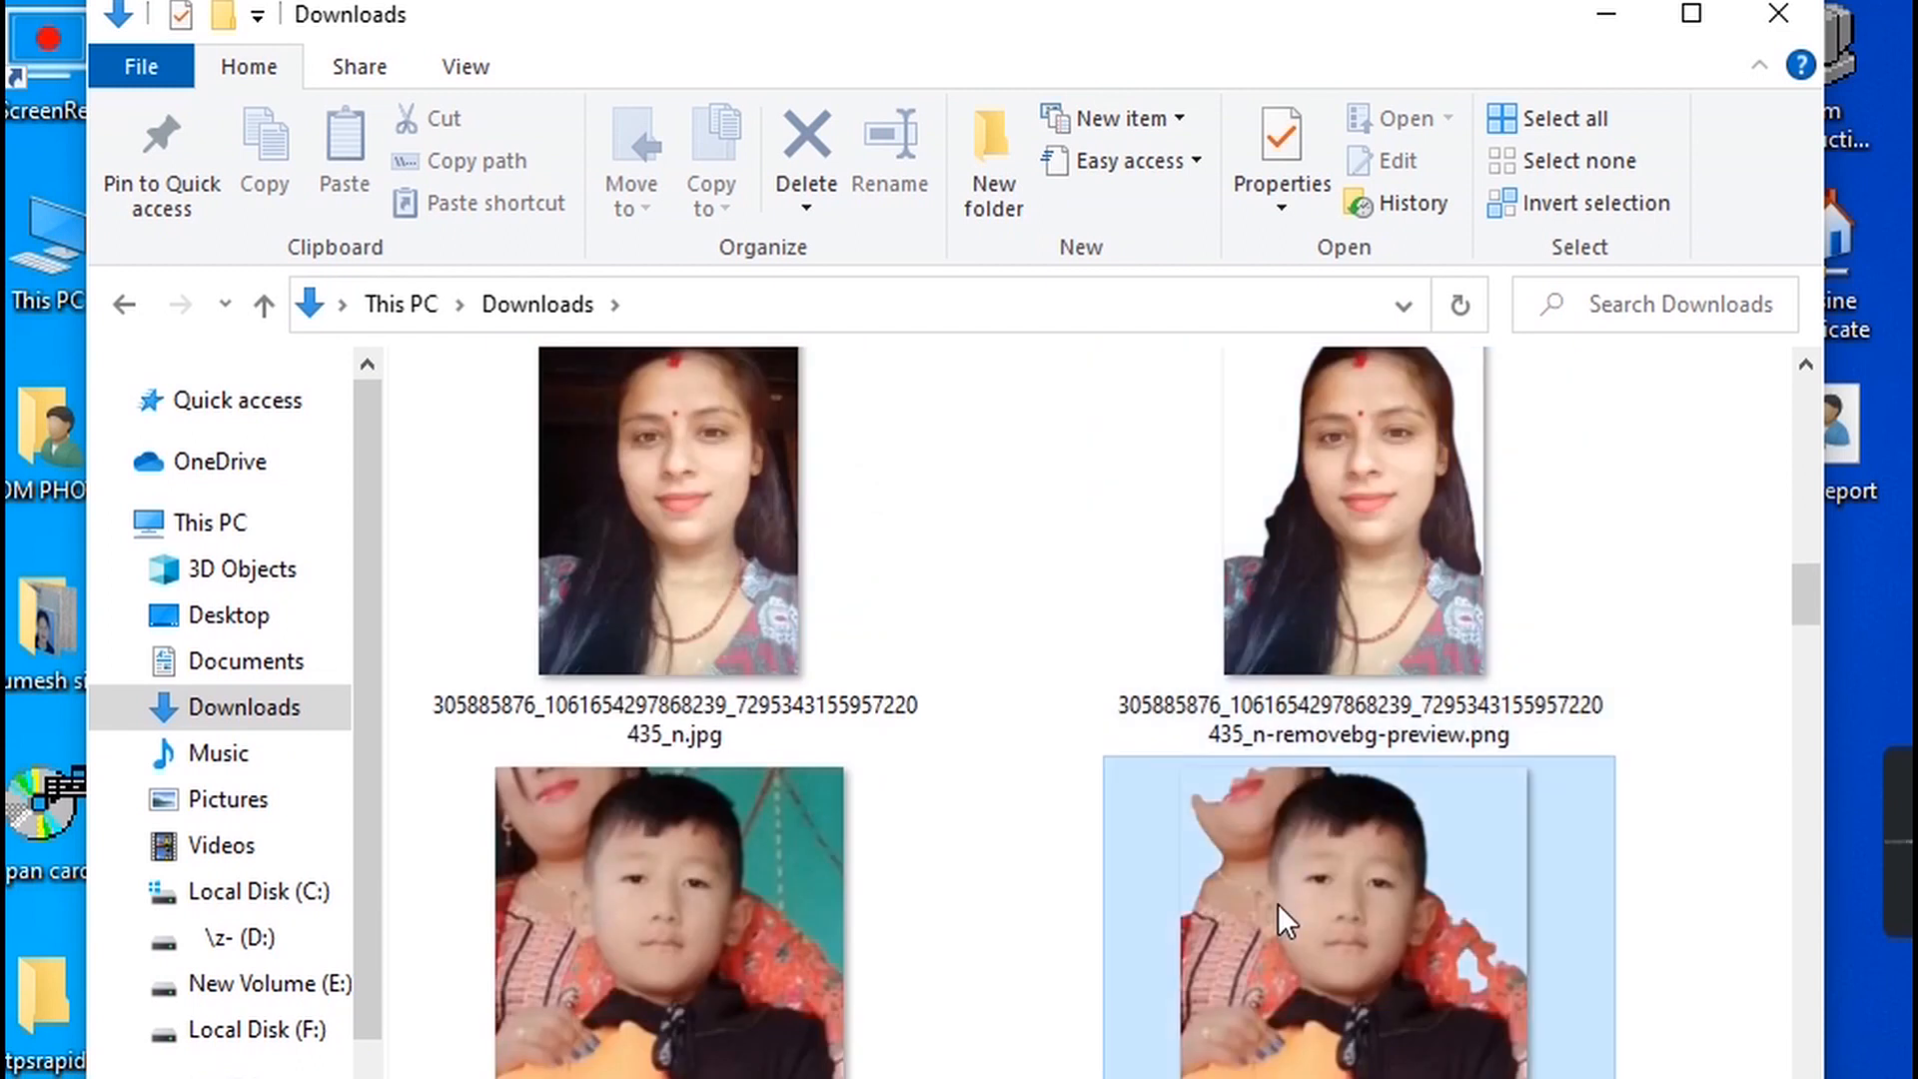
pyautogui.press('s')
pyautogui.press('s')
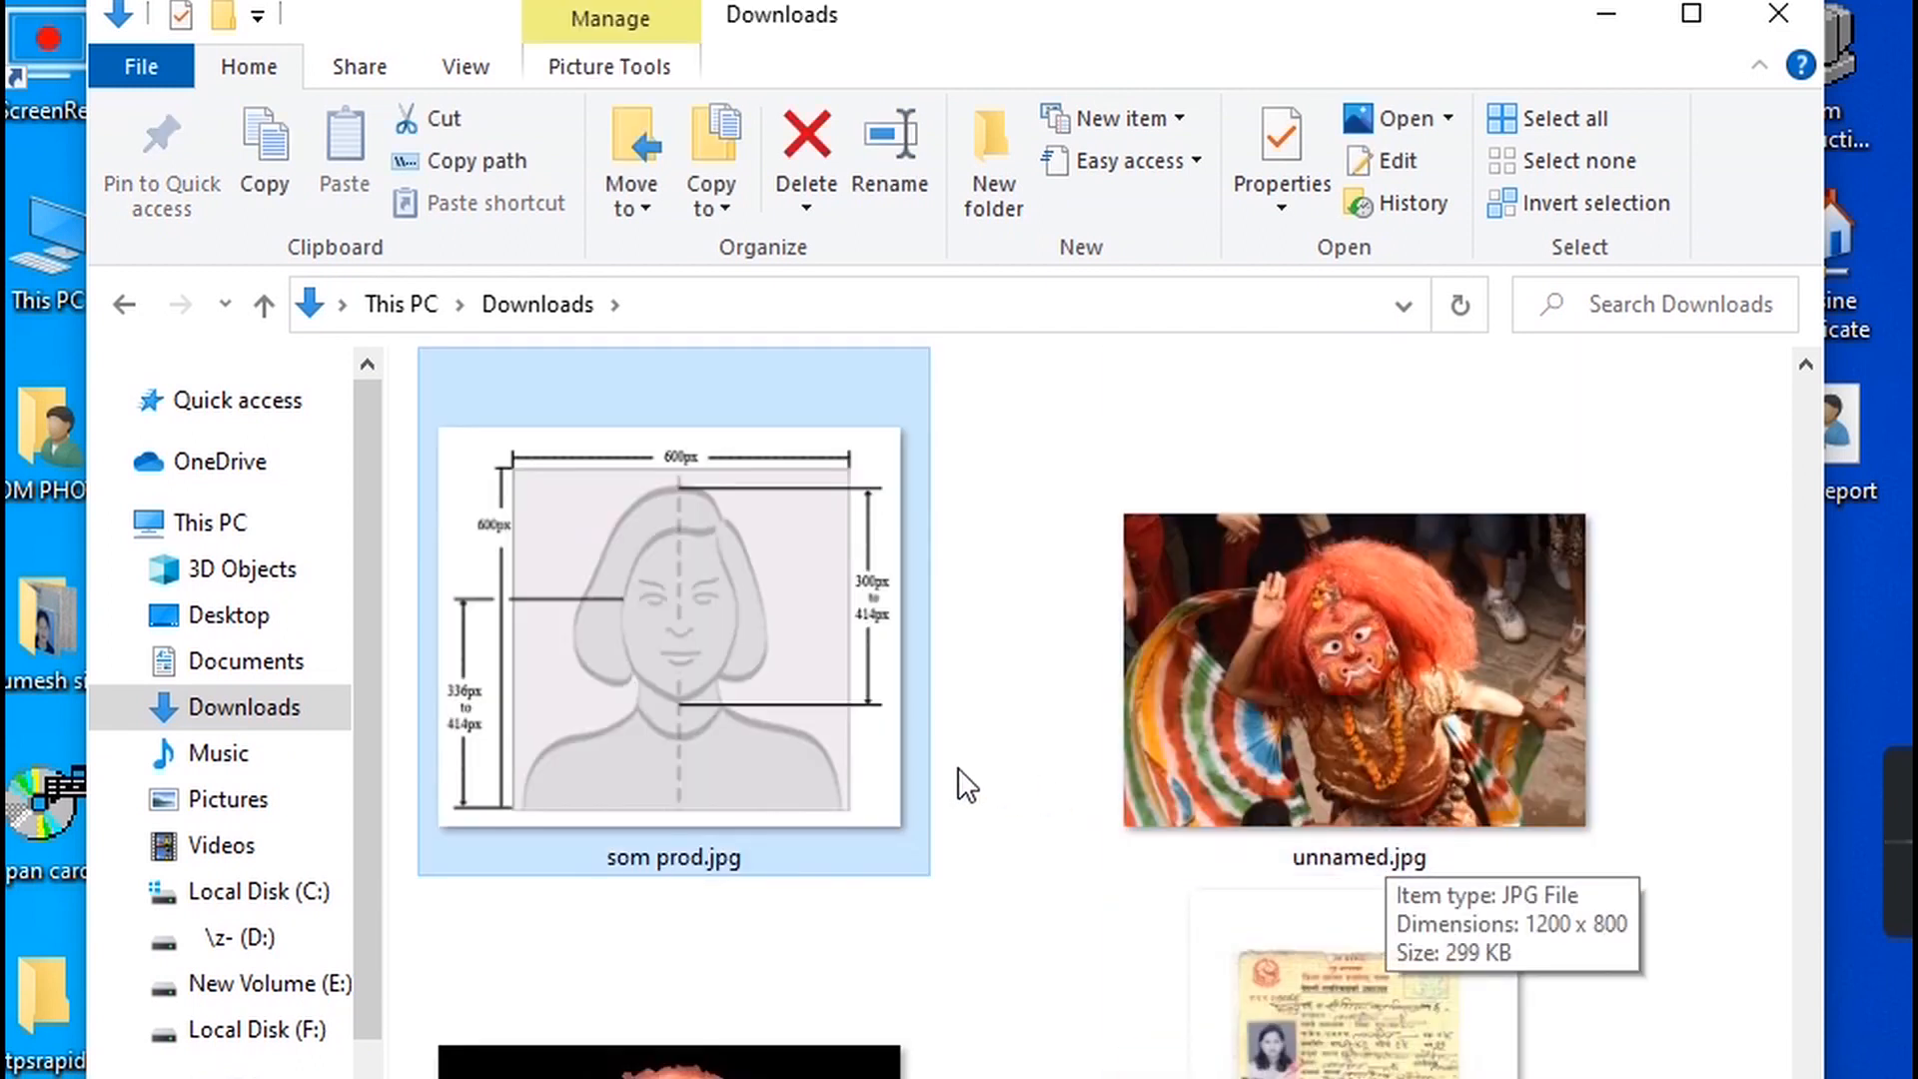
pyautogui.doubleClick(720, 627)
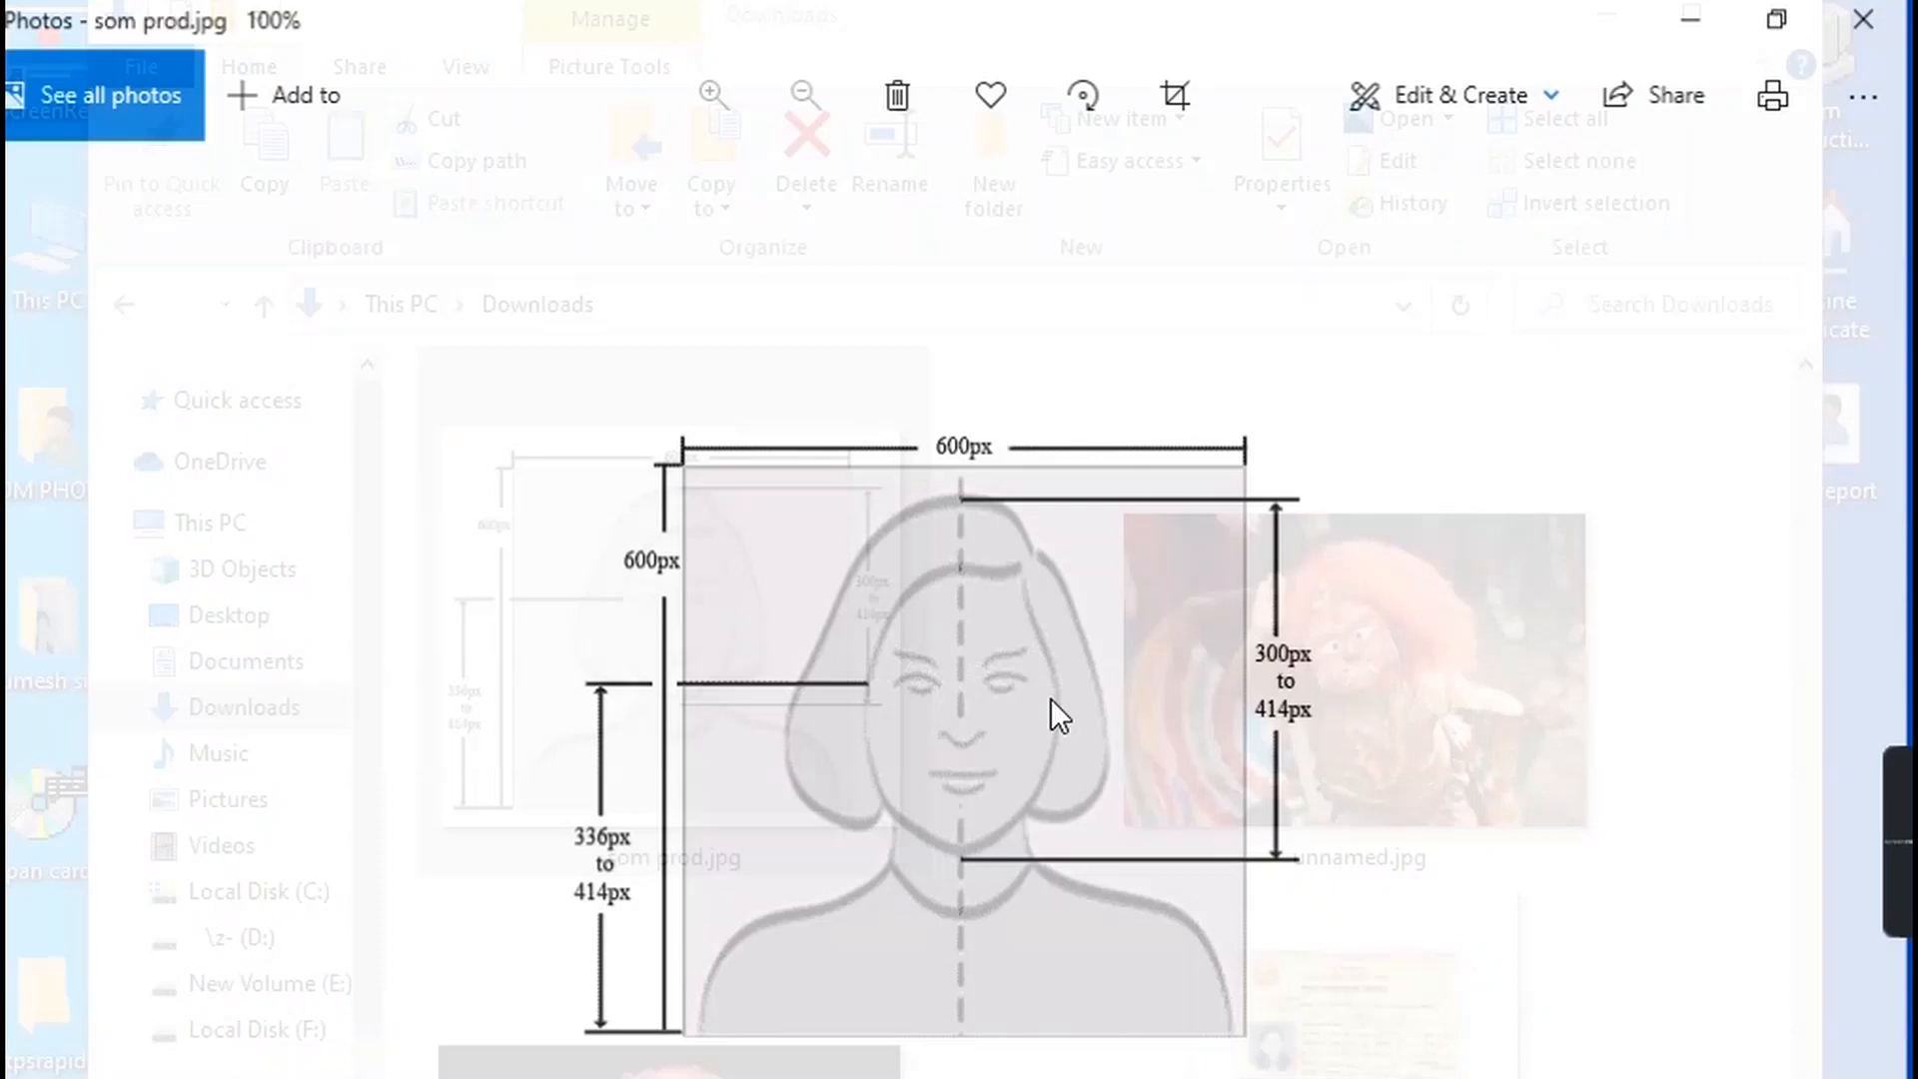
# Open som prod.jpg with Photoshop.
pyautogui.scroll(3, 1100, 637)
pyautogui.scroll(-3, 1100, 637)
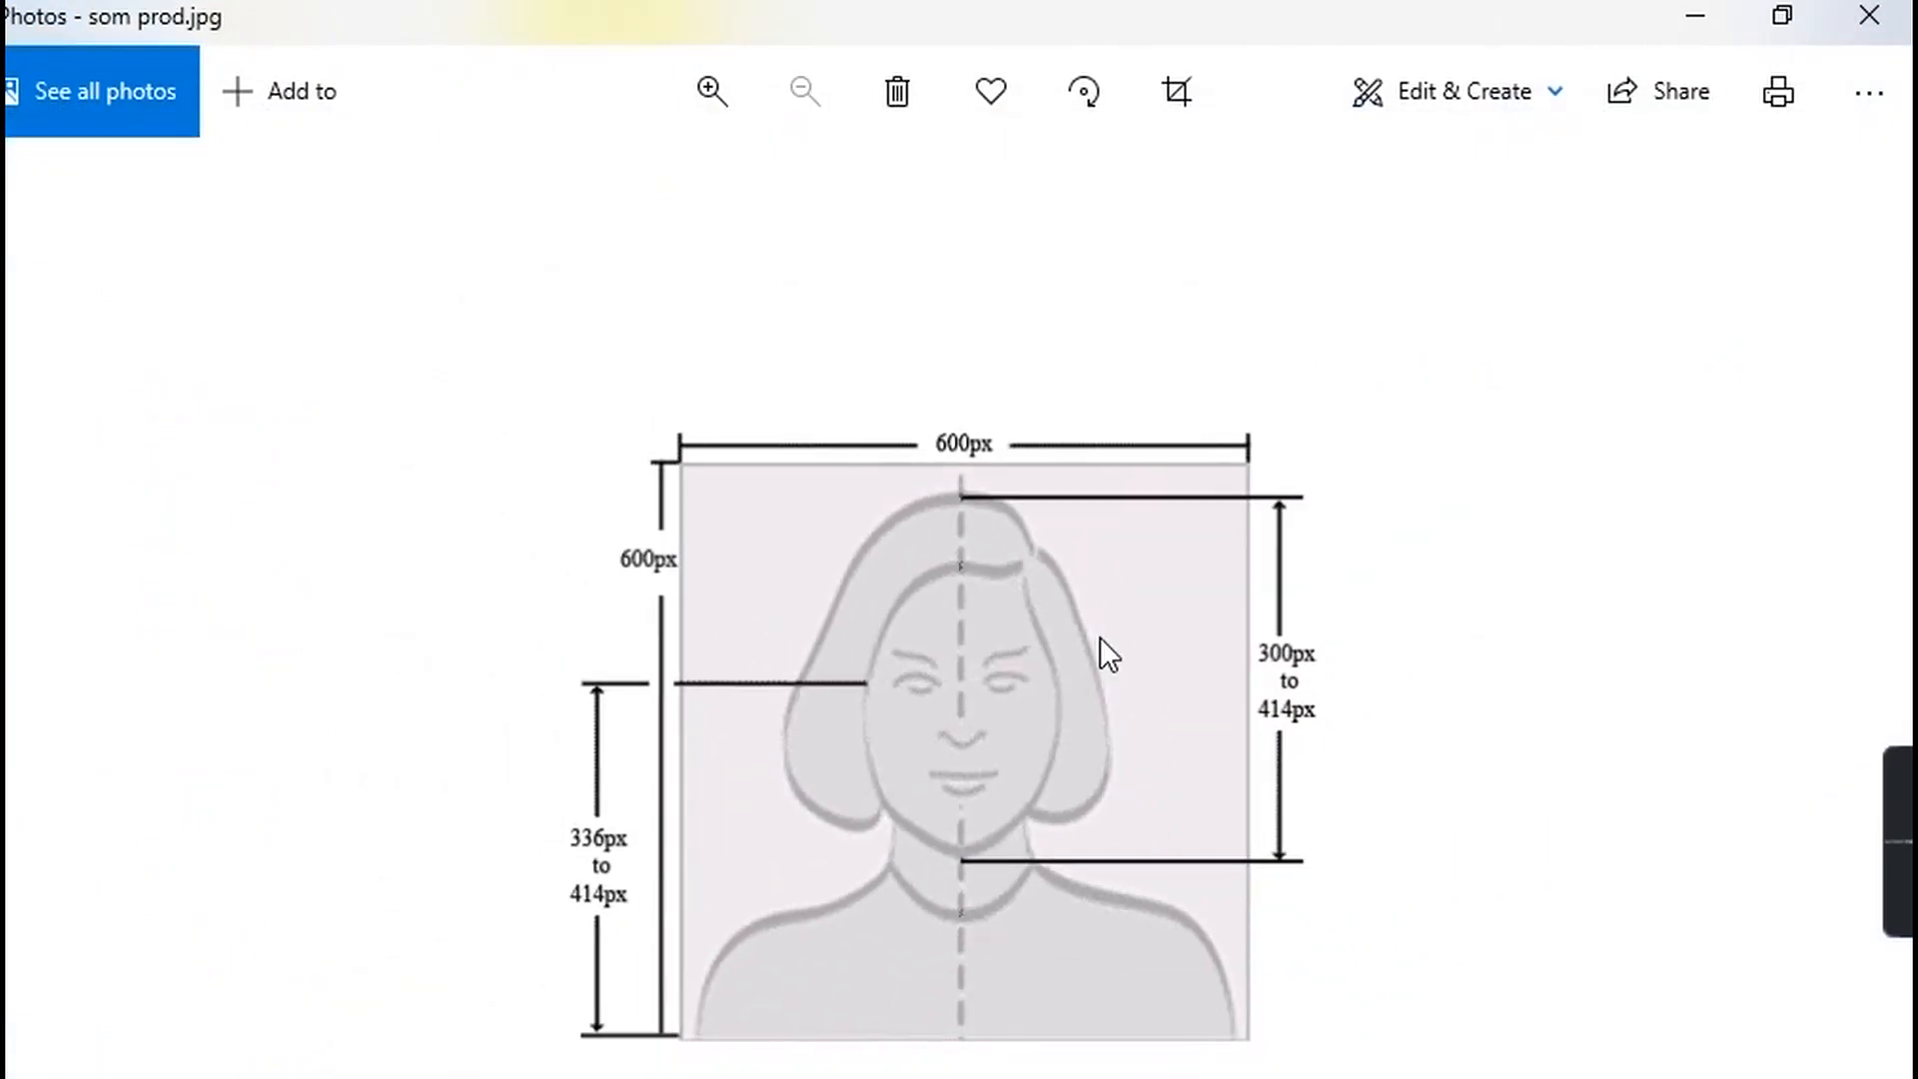
pyautogui.rightClick(965, 563)
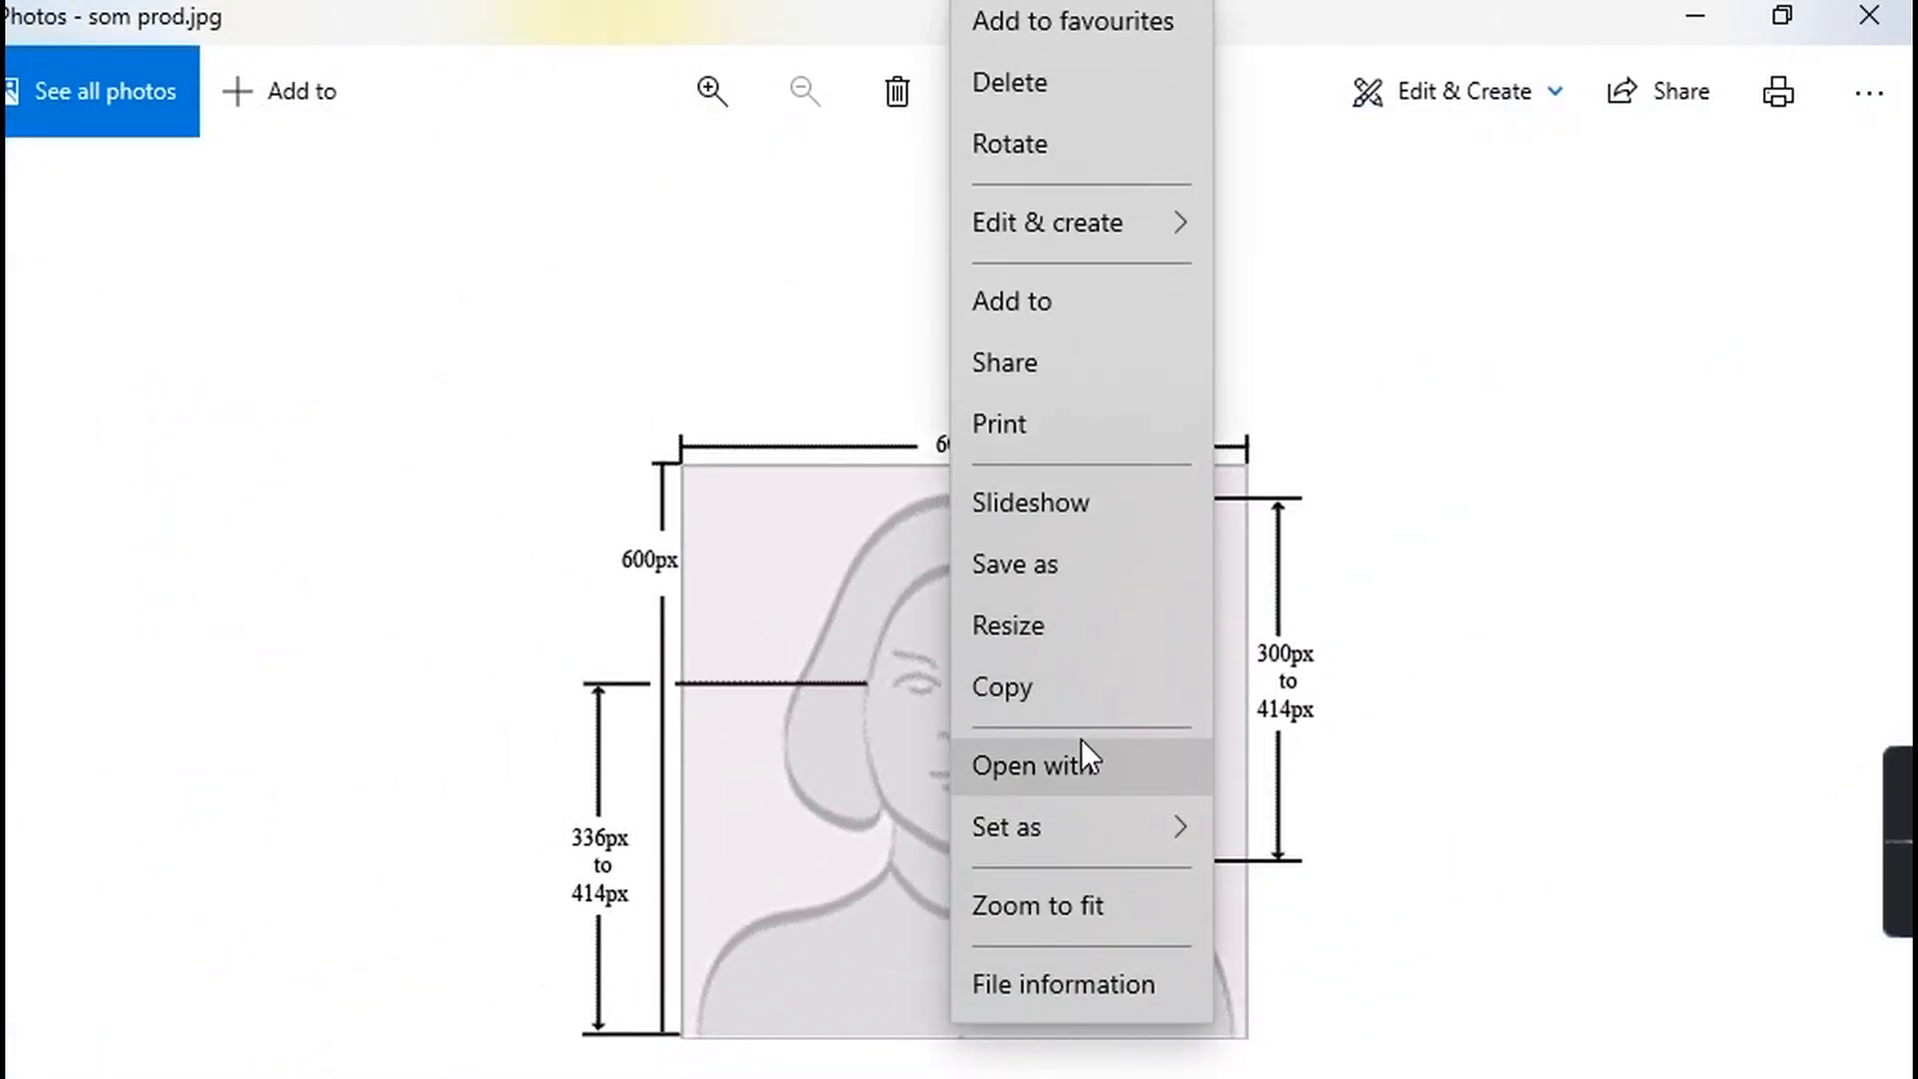
pyautogui.click(1081, 765)
pyautogui.doubleClick(787, 746)
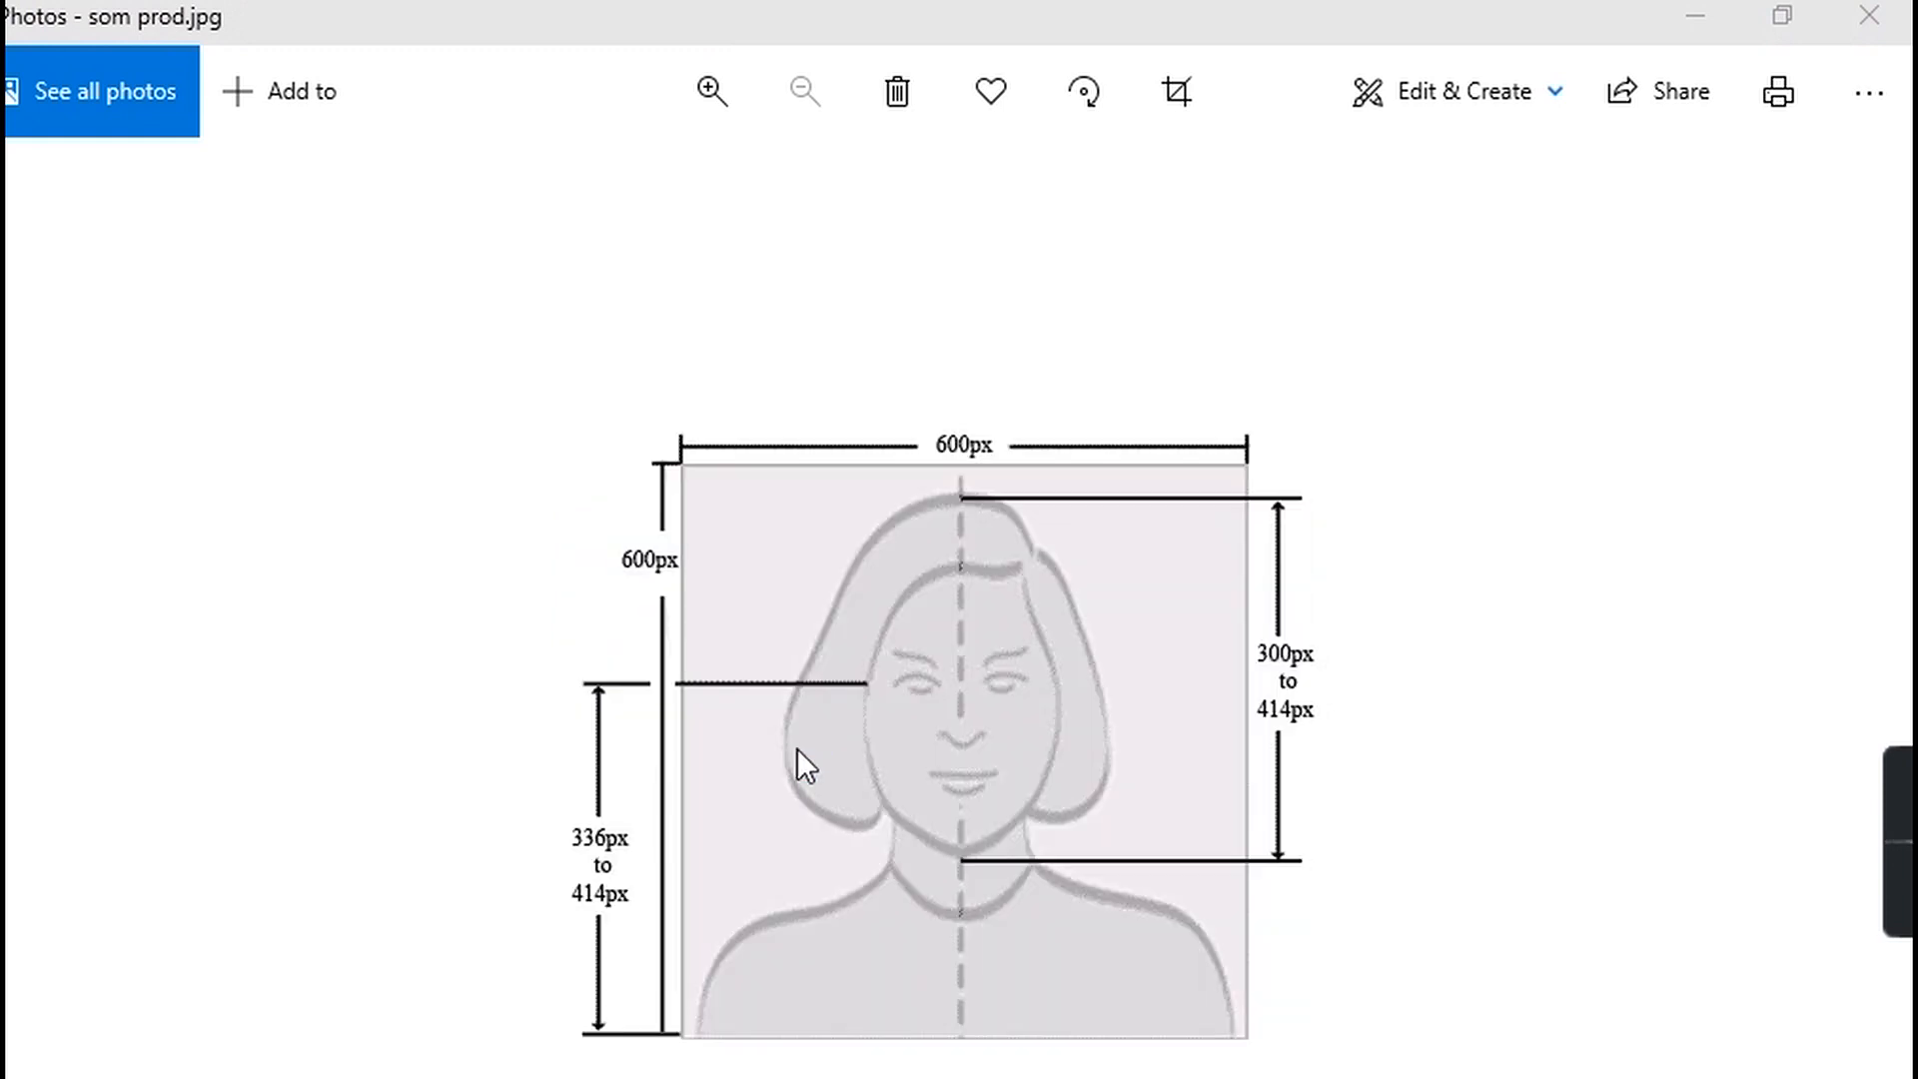
pyautogui.click(1161, 706)
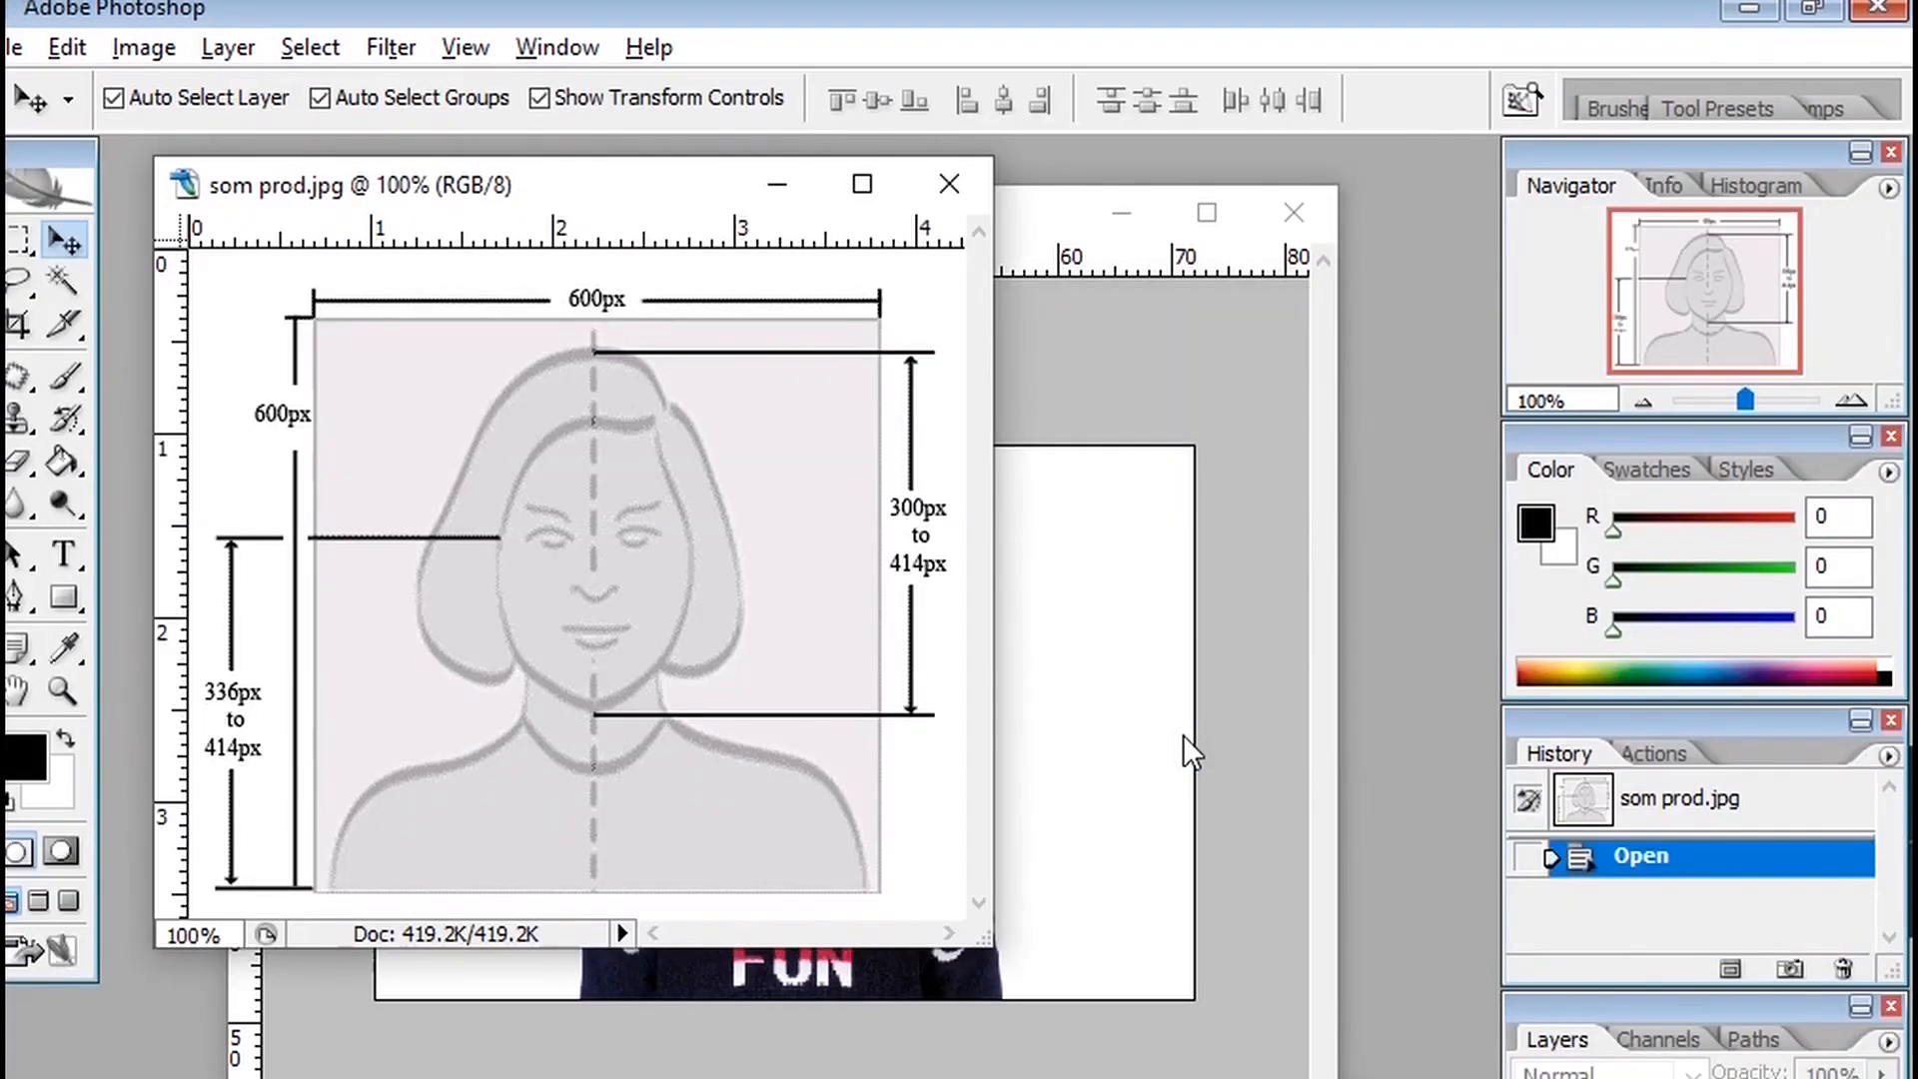
# Enlarge the document window and zoom in to examine the diagram's dimension labels.
pyautogui.moveTo(470, 197); pyautogui.dragTo(469, 212)
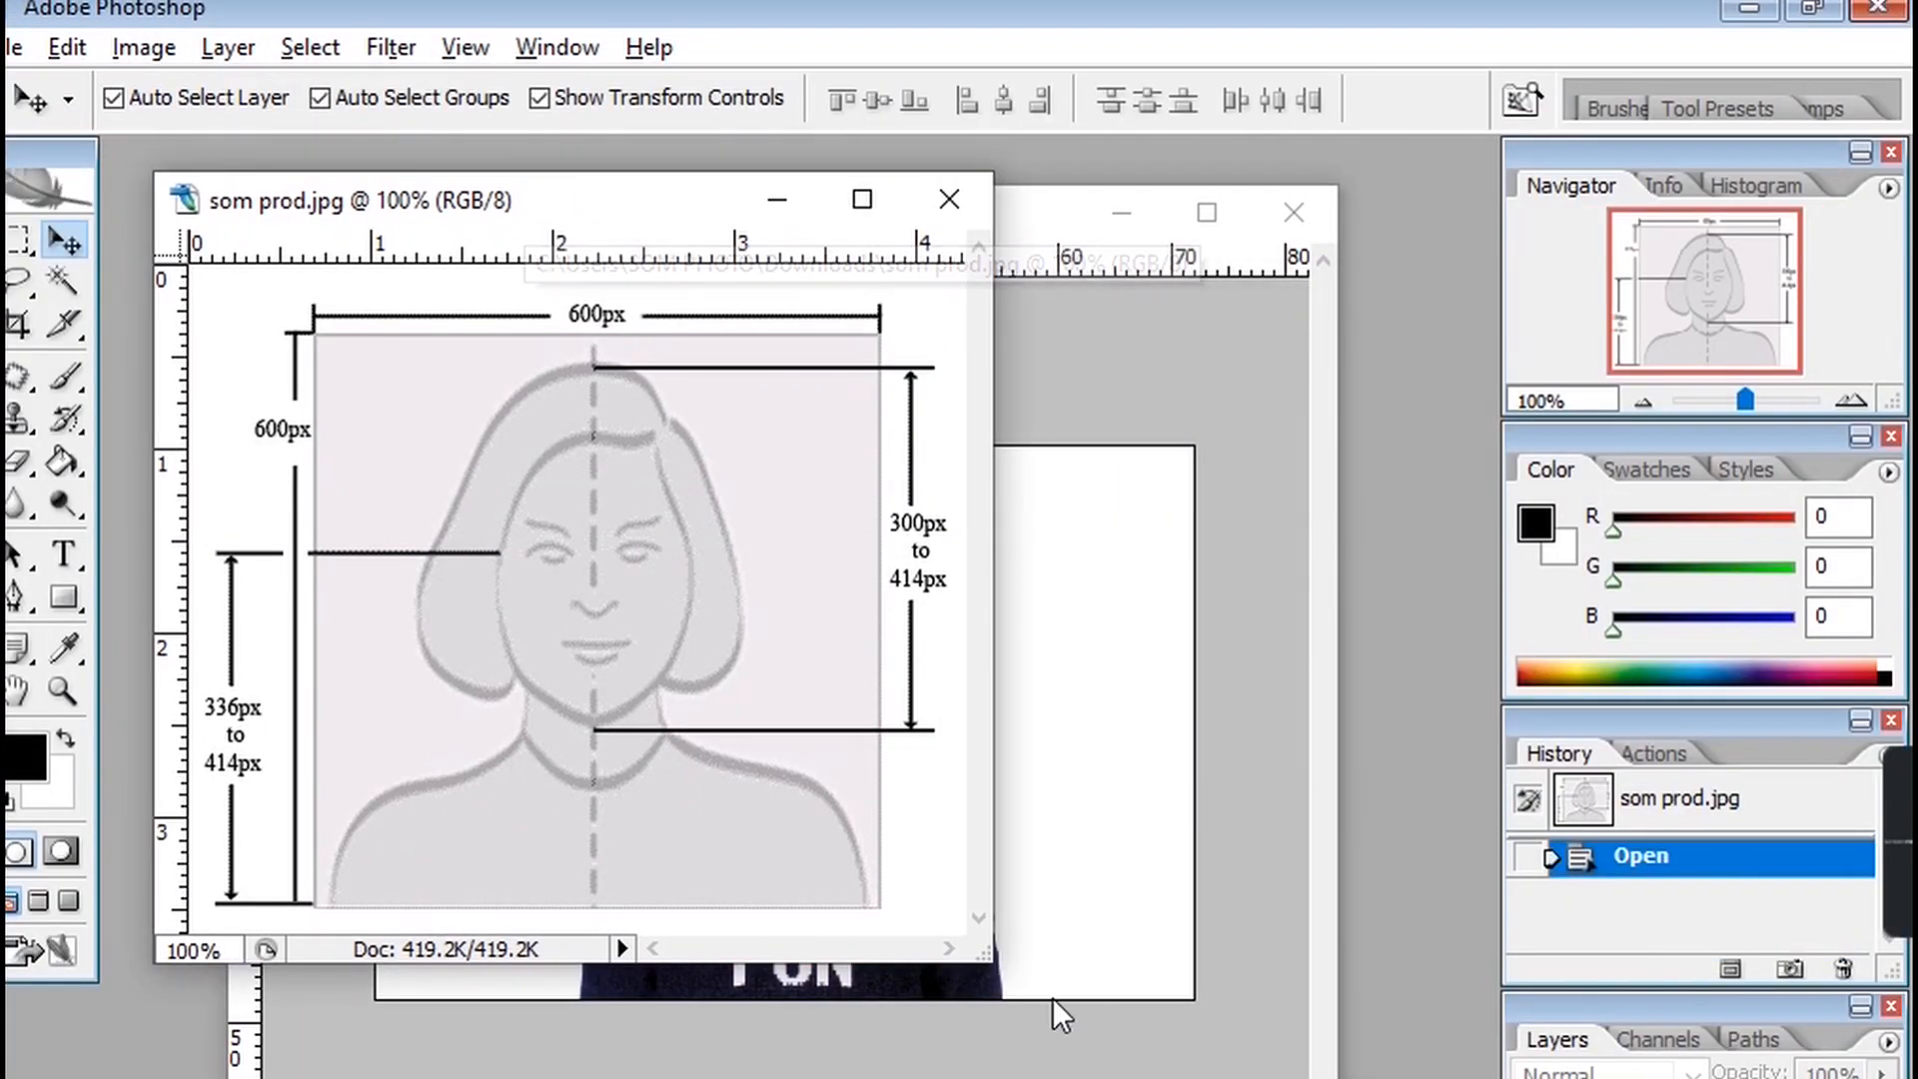
pyautogui.moveTo(995, 962); pyautogui.dragTo(1186, 1078)
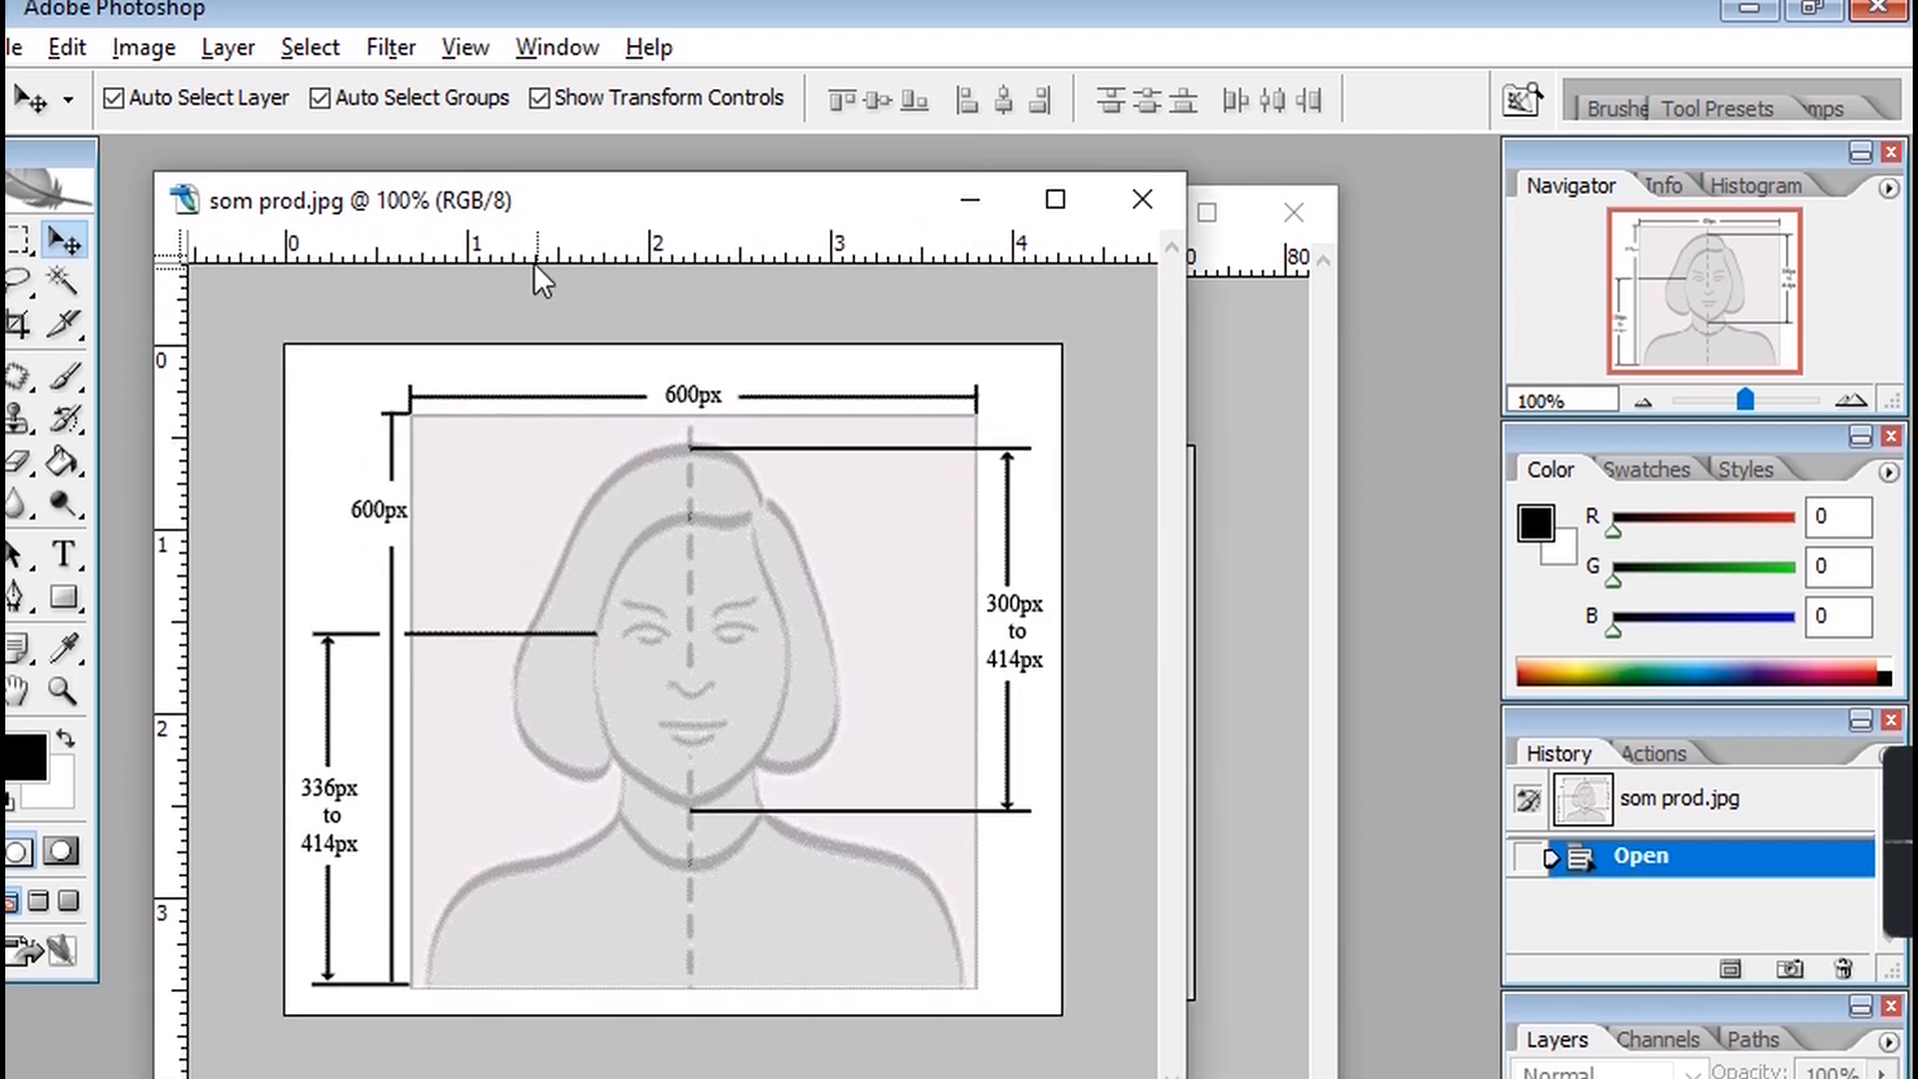
pyautogui.click(63, 691)
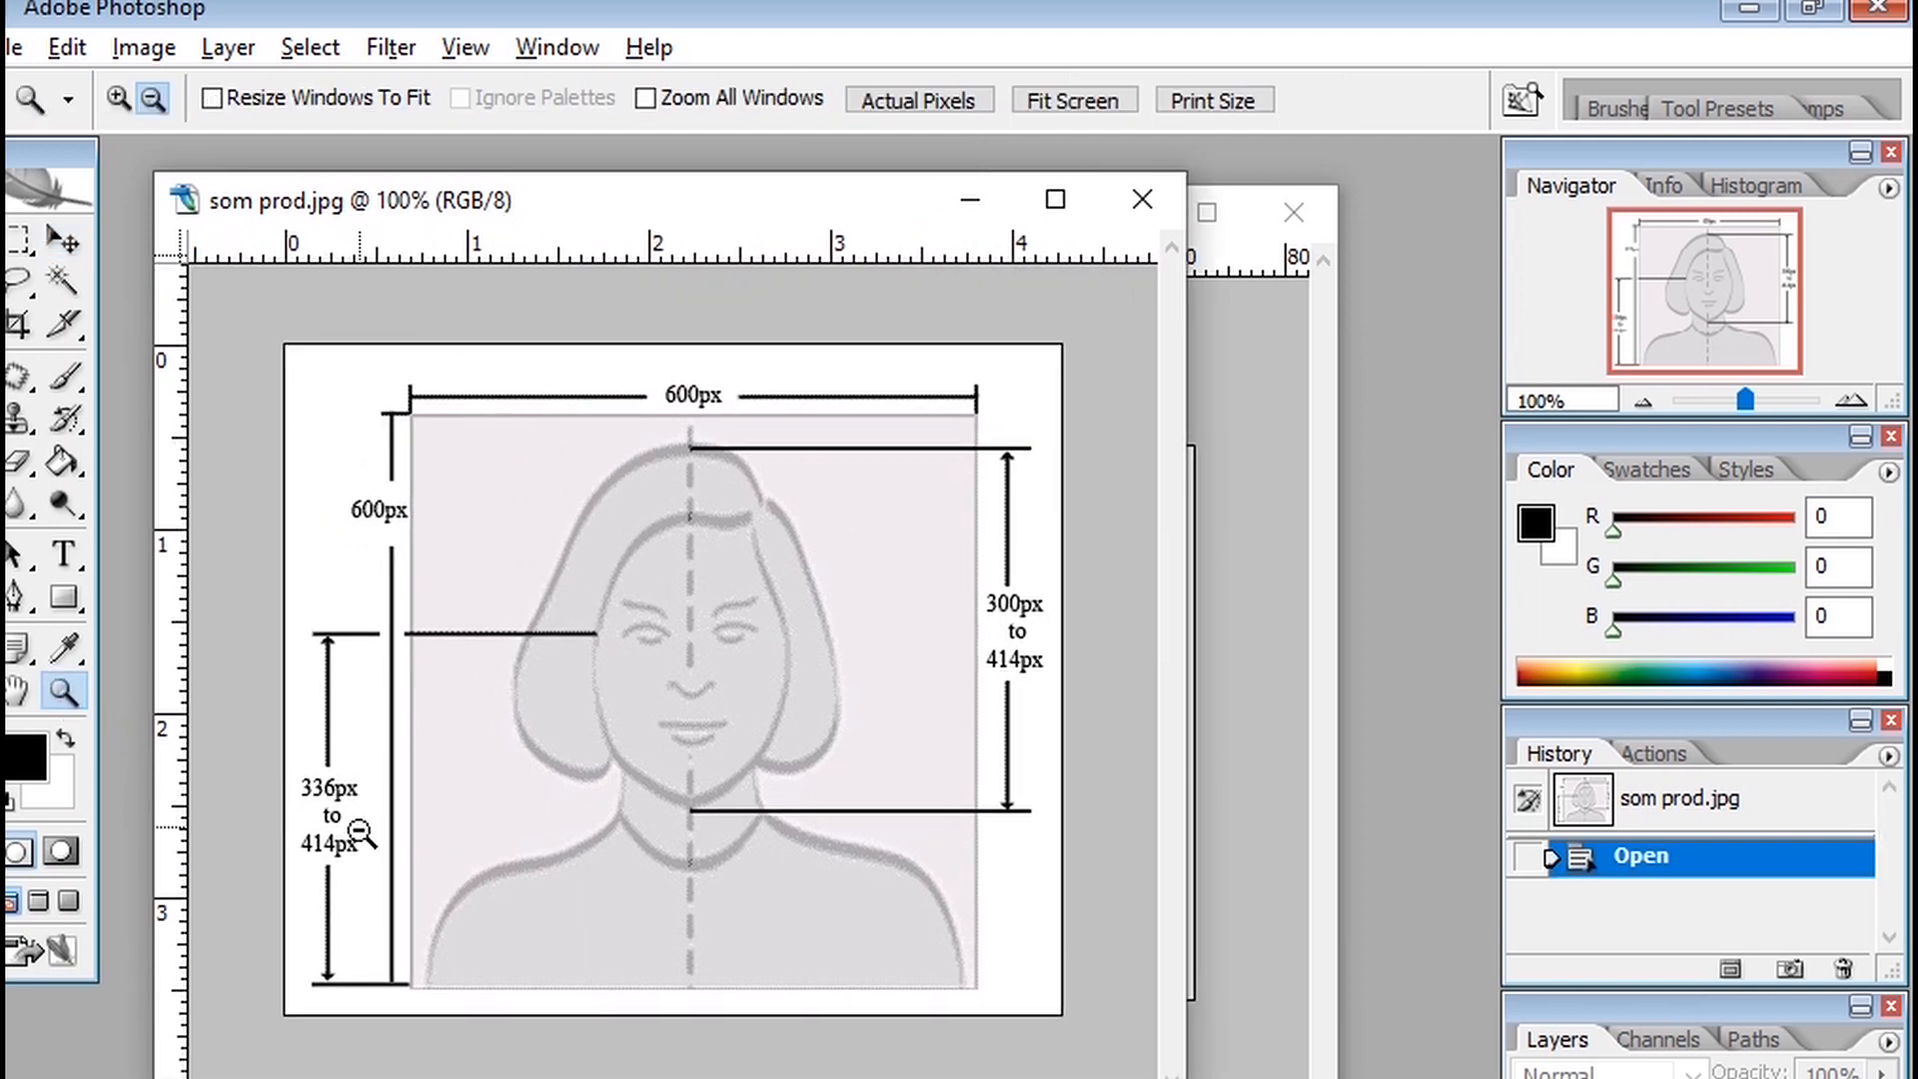
pyautogui.press('Tab')
pyautogui.click(325, 839)
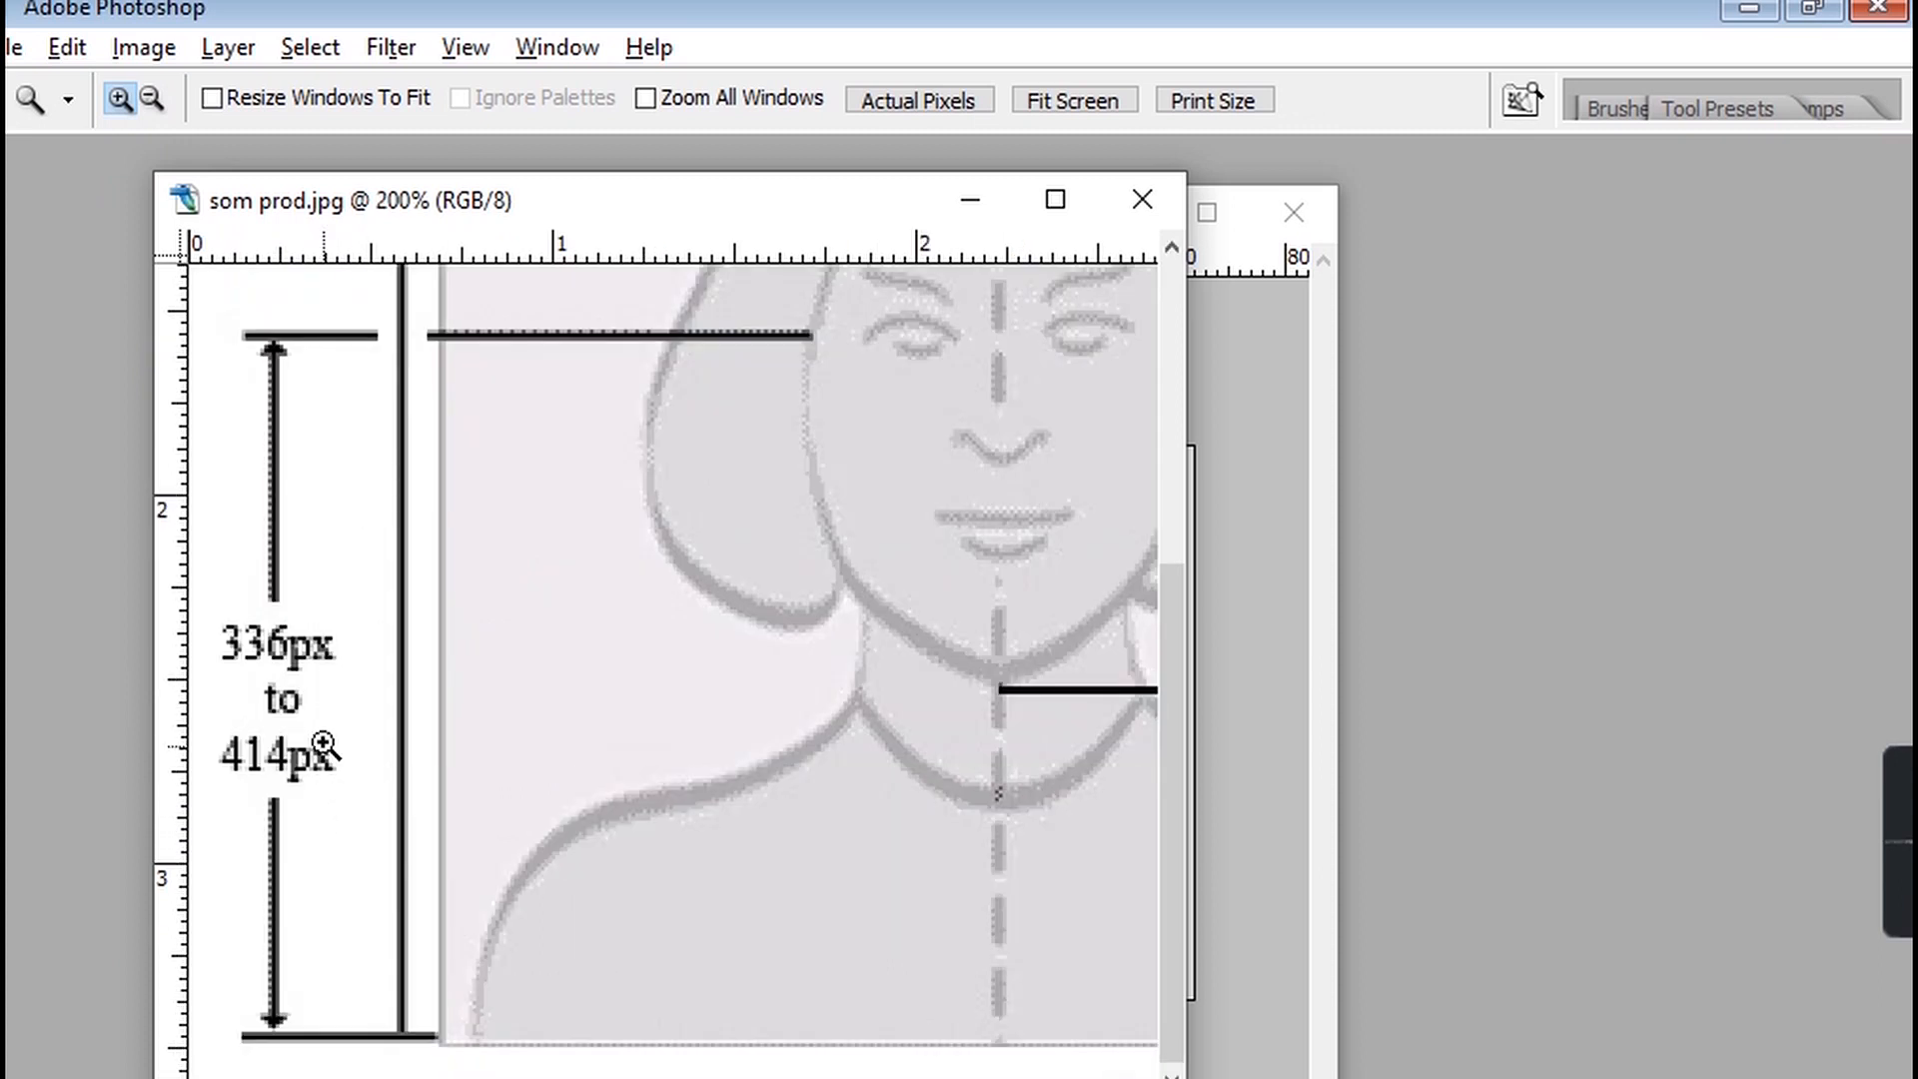
pyautogui.press('space')
pyautogui.moveTo(829, 484); pyautogui.dragTo(667, 890)
pyautogui.moveTo(690, 589); pyautogui.dragTo(659, 679)
pyautogui.moveTo(775, 719)
pyautogui.mouseDown()
pyautogui.moveTo(748, 711)
pyautogui.moveTo(771, 715)
pyautogui.mouseUp()
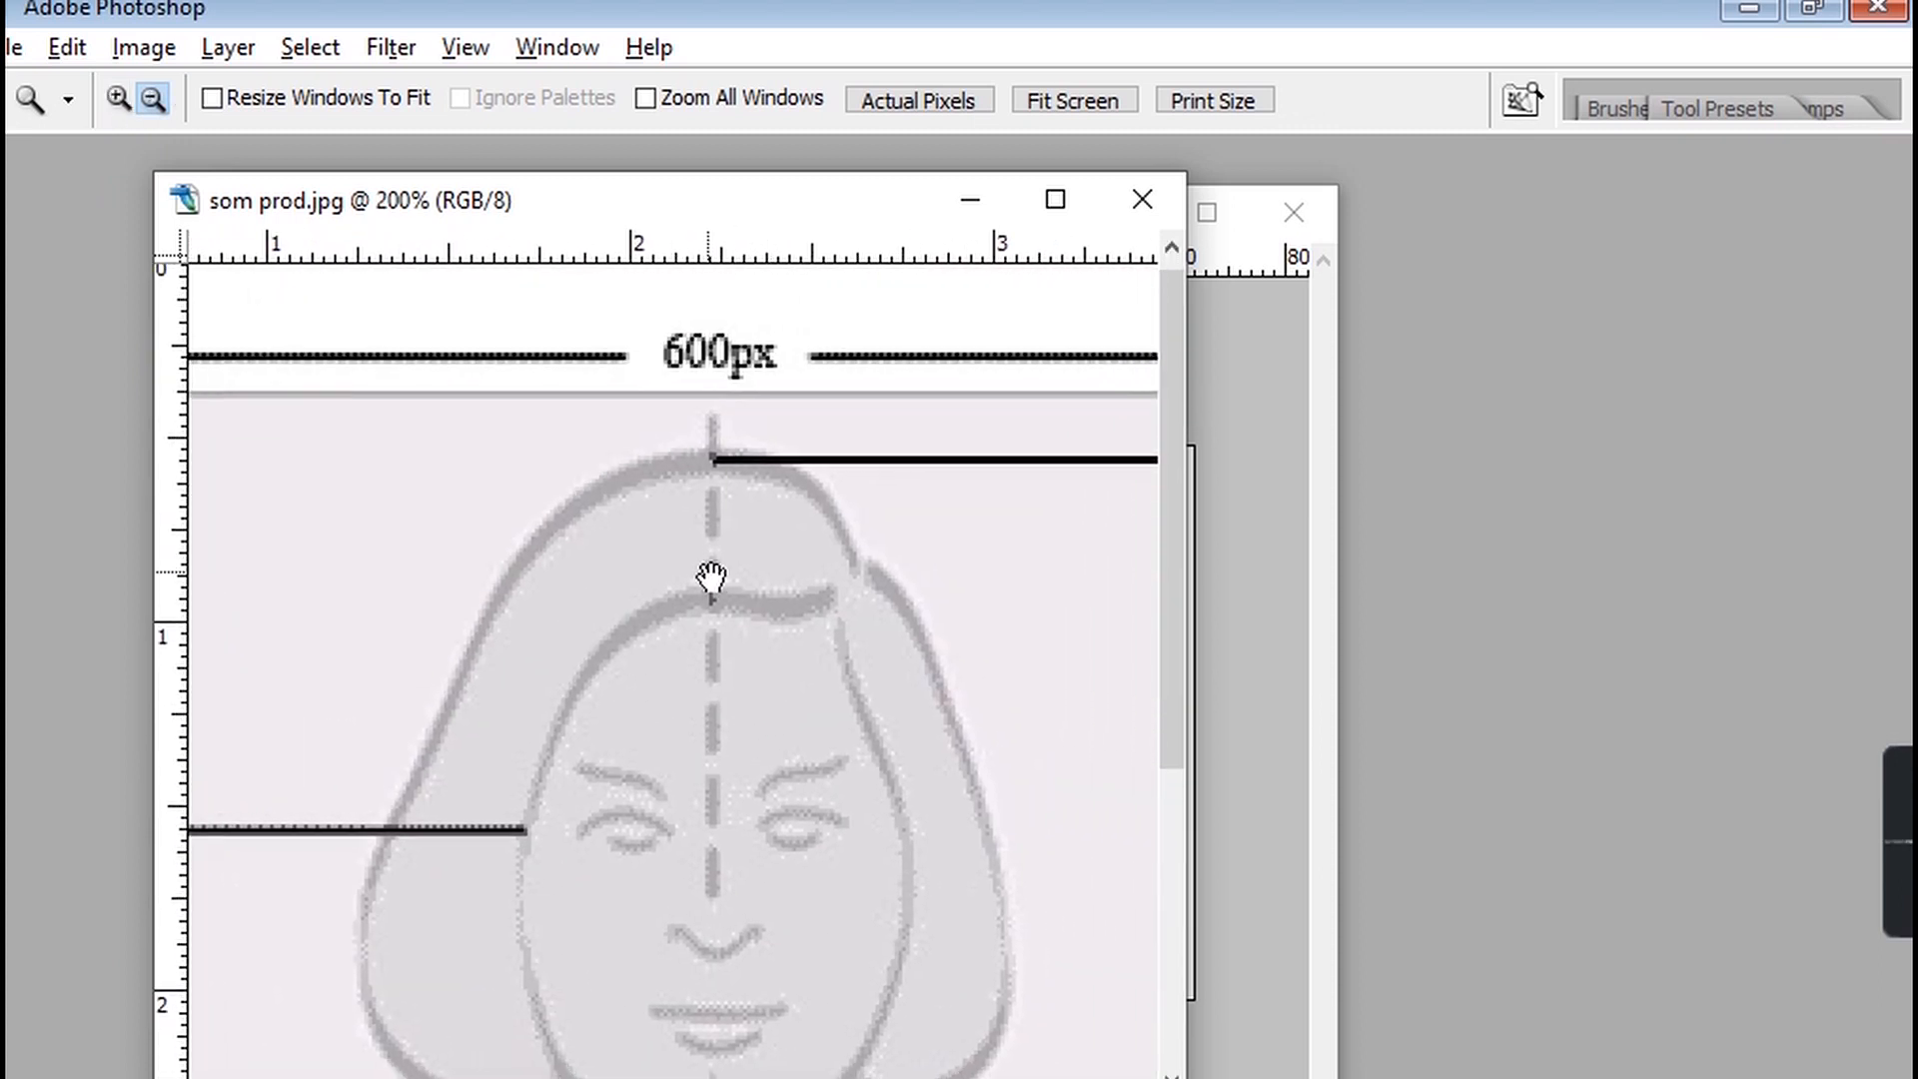
pyautogui.moveTo(891, 483); pyautogui.dragTo(537, 520)
pyautogui.moveTo(567, 620); pyautogui.dragTo(789, 659)
pyautogui.moveTo(437, 683); pyautogui.dragTo(649, 665)
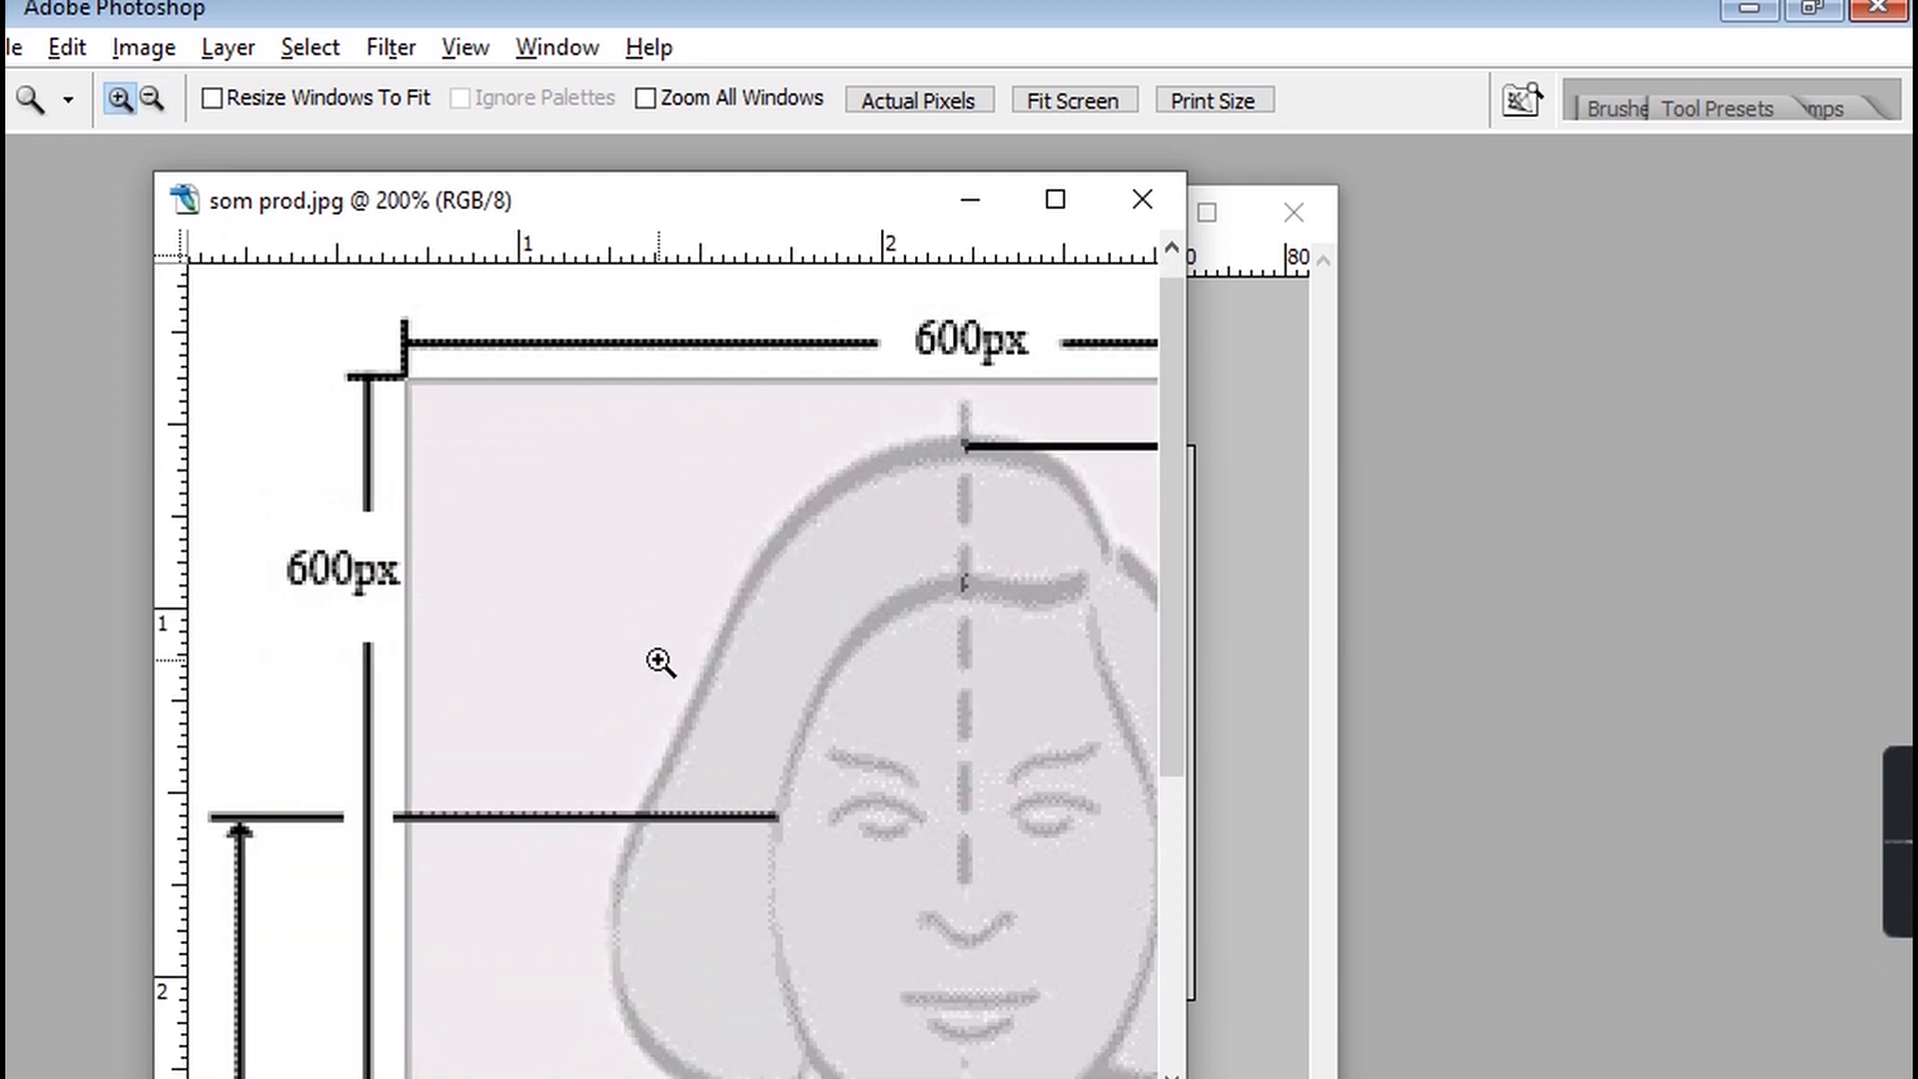
pyautogui.click(699, 698)
pyautogui.click(703, 699)
pyautogui.click(701, 700)
pyautogui.click(701, 699)
pyautogui.click(701, 699)
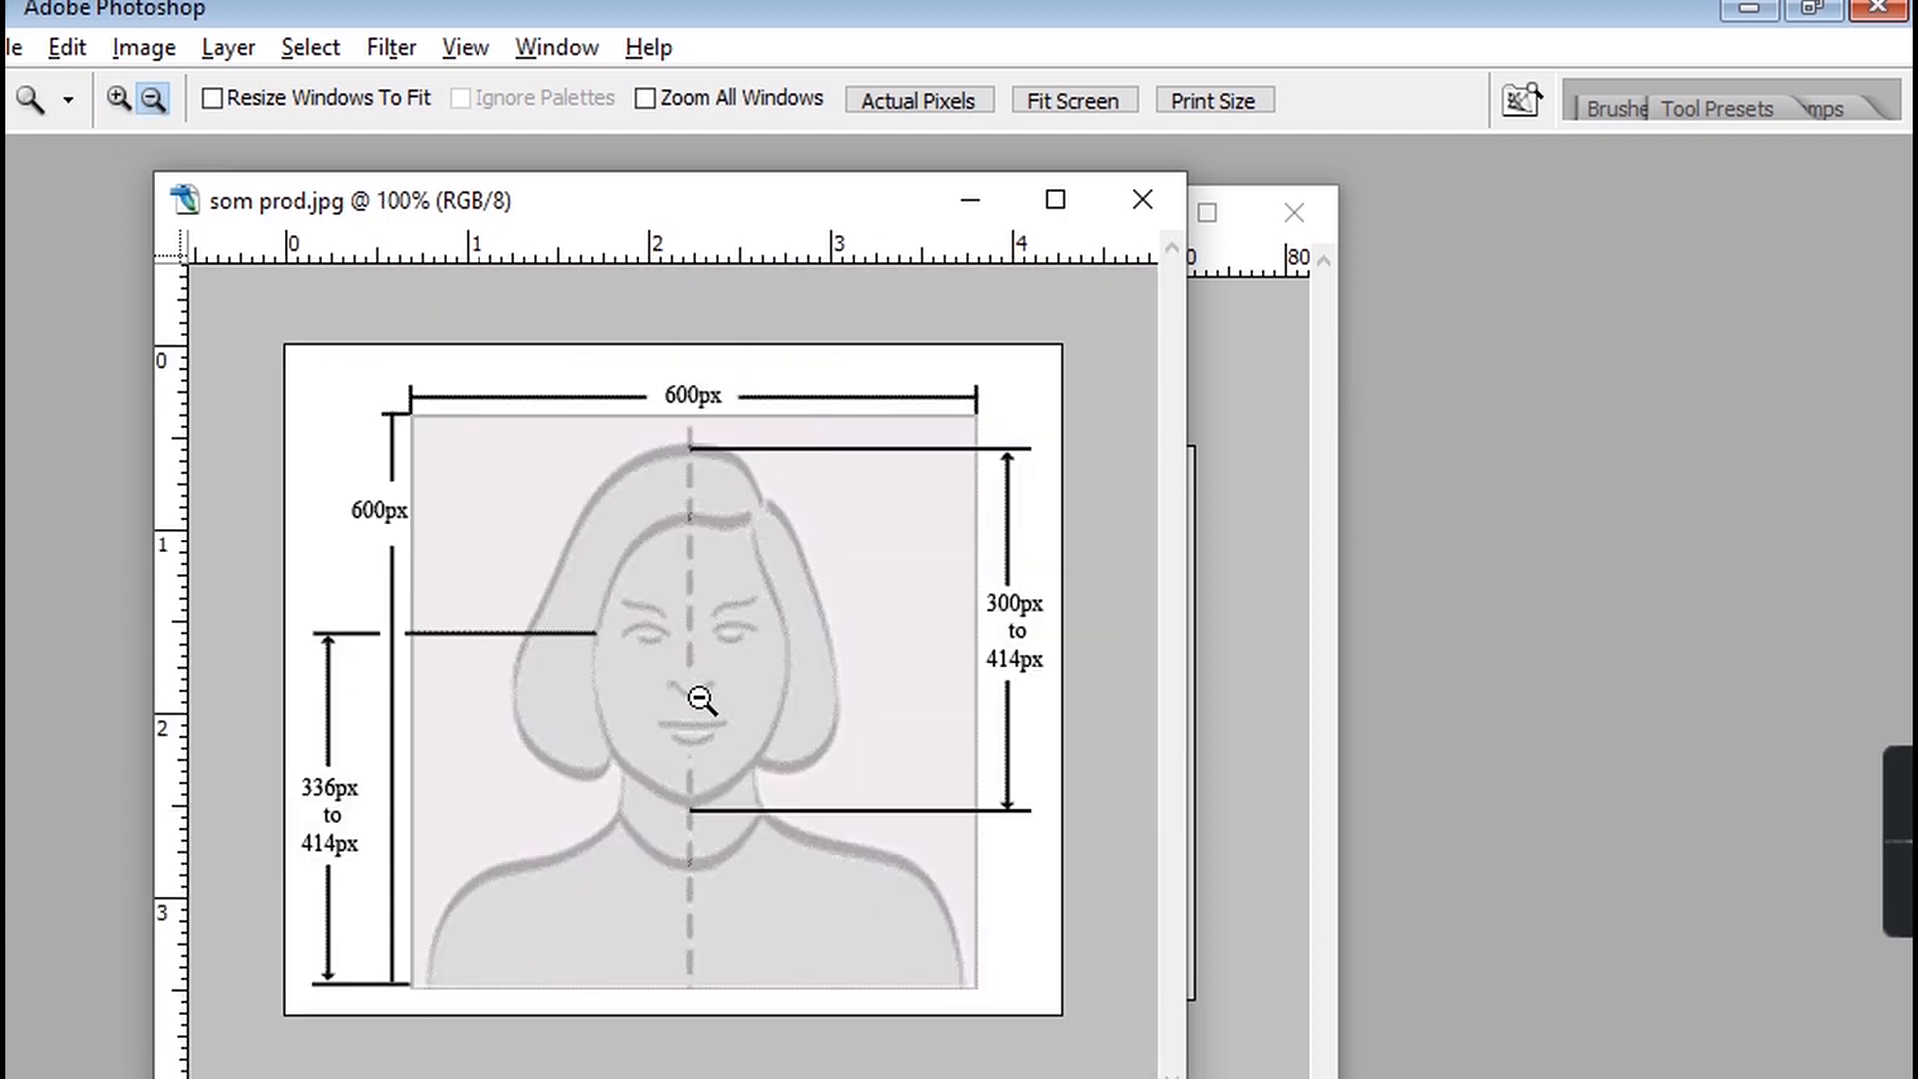
pyautogui.press('Tab')
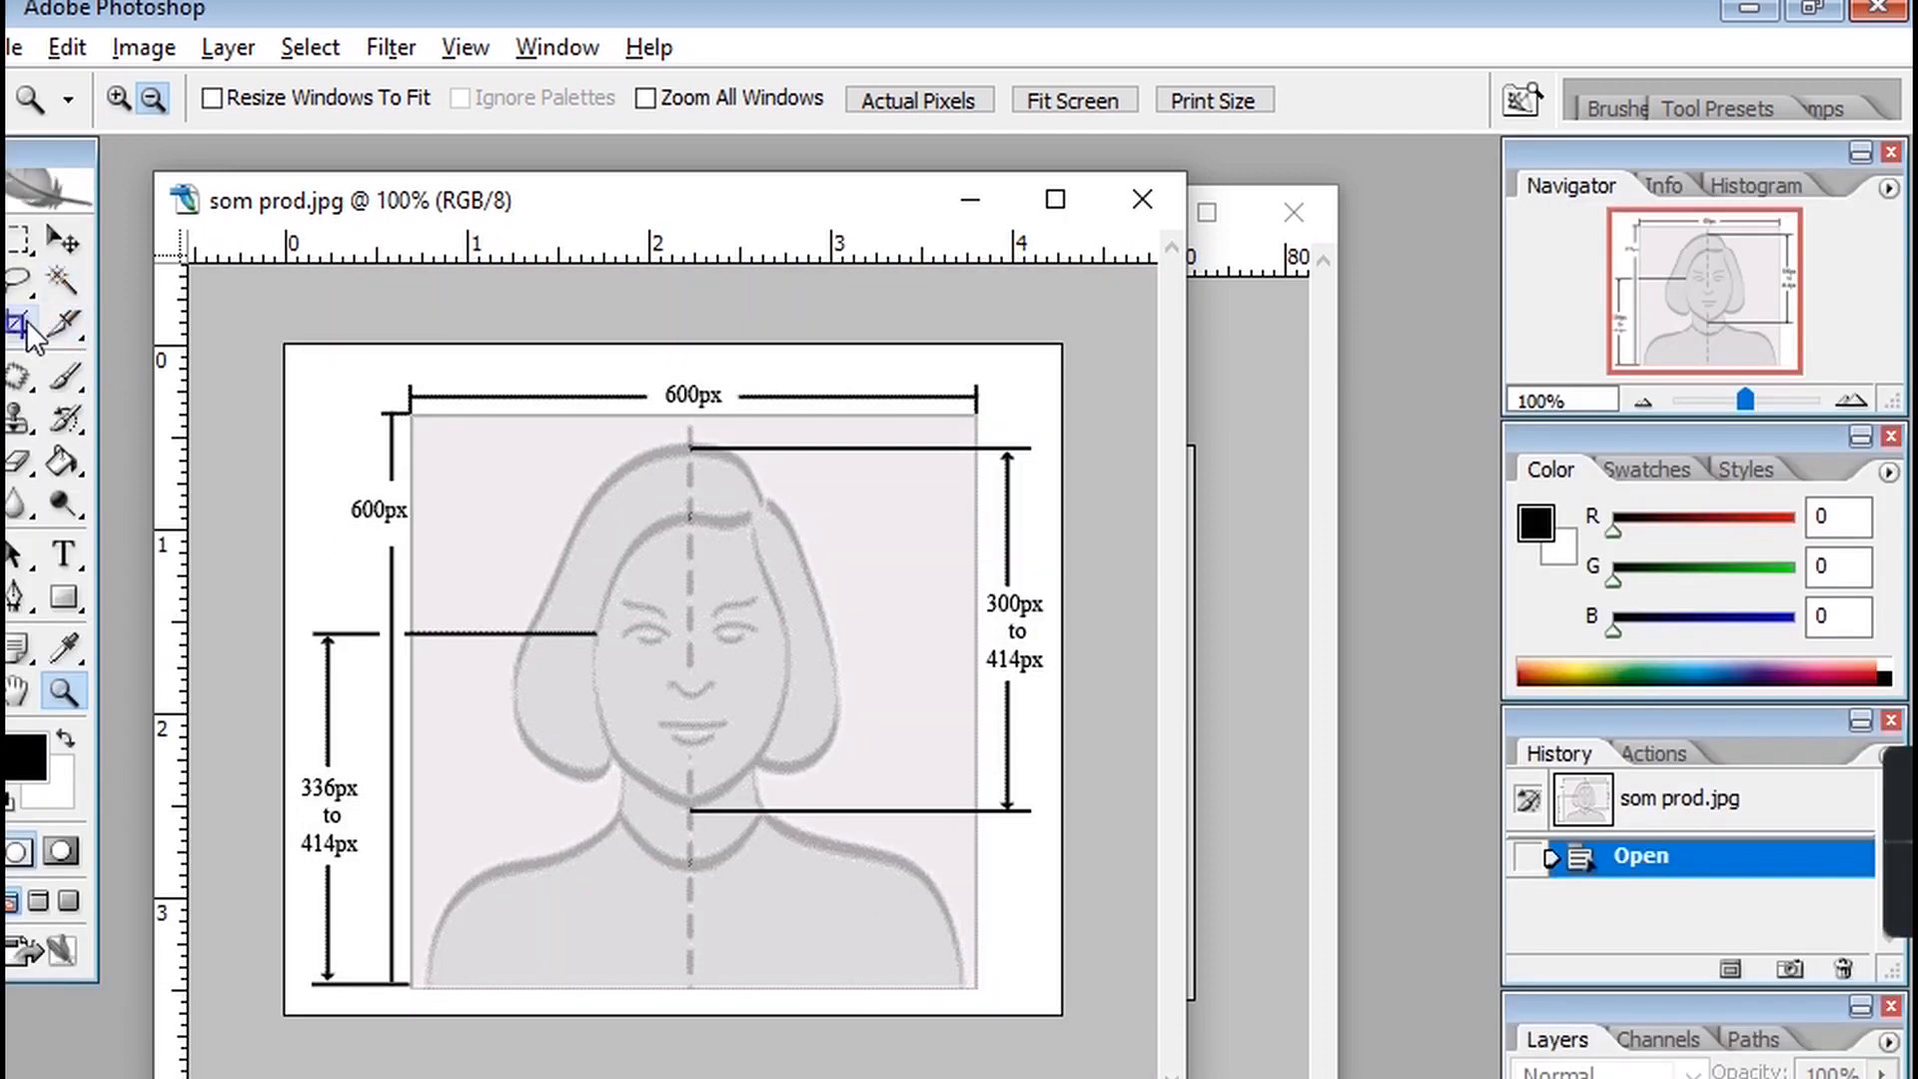
# Crop the image to the 600 px photo frame, leaving out the outer dimension annotations.
pyautogui.click(20, 325)
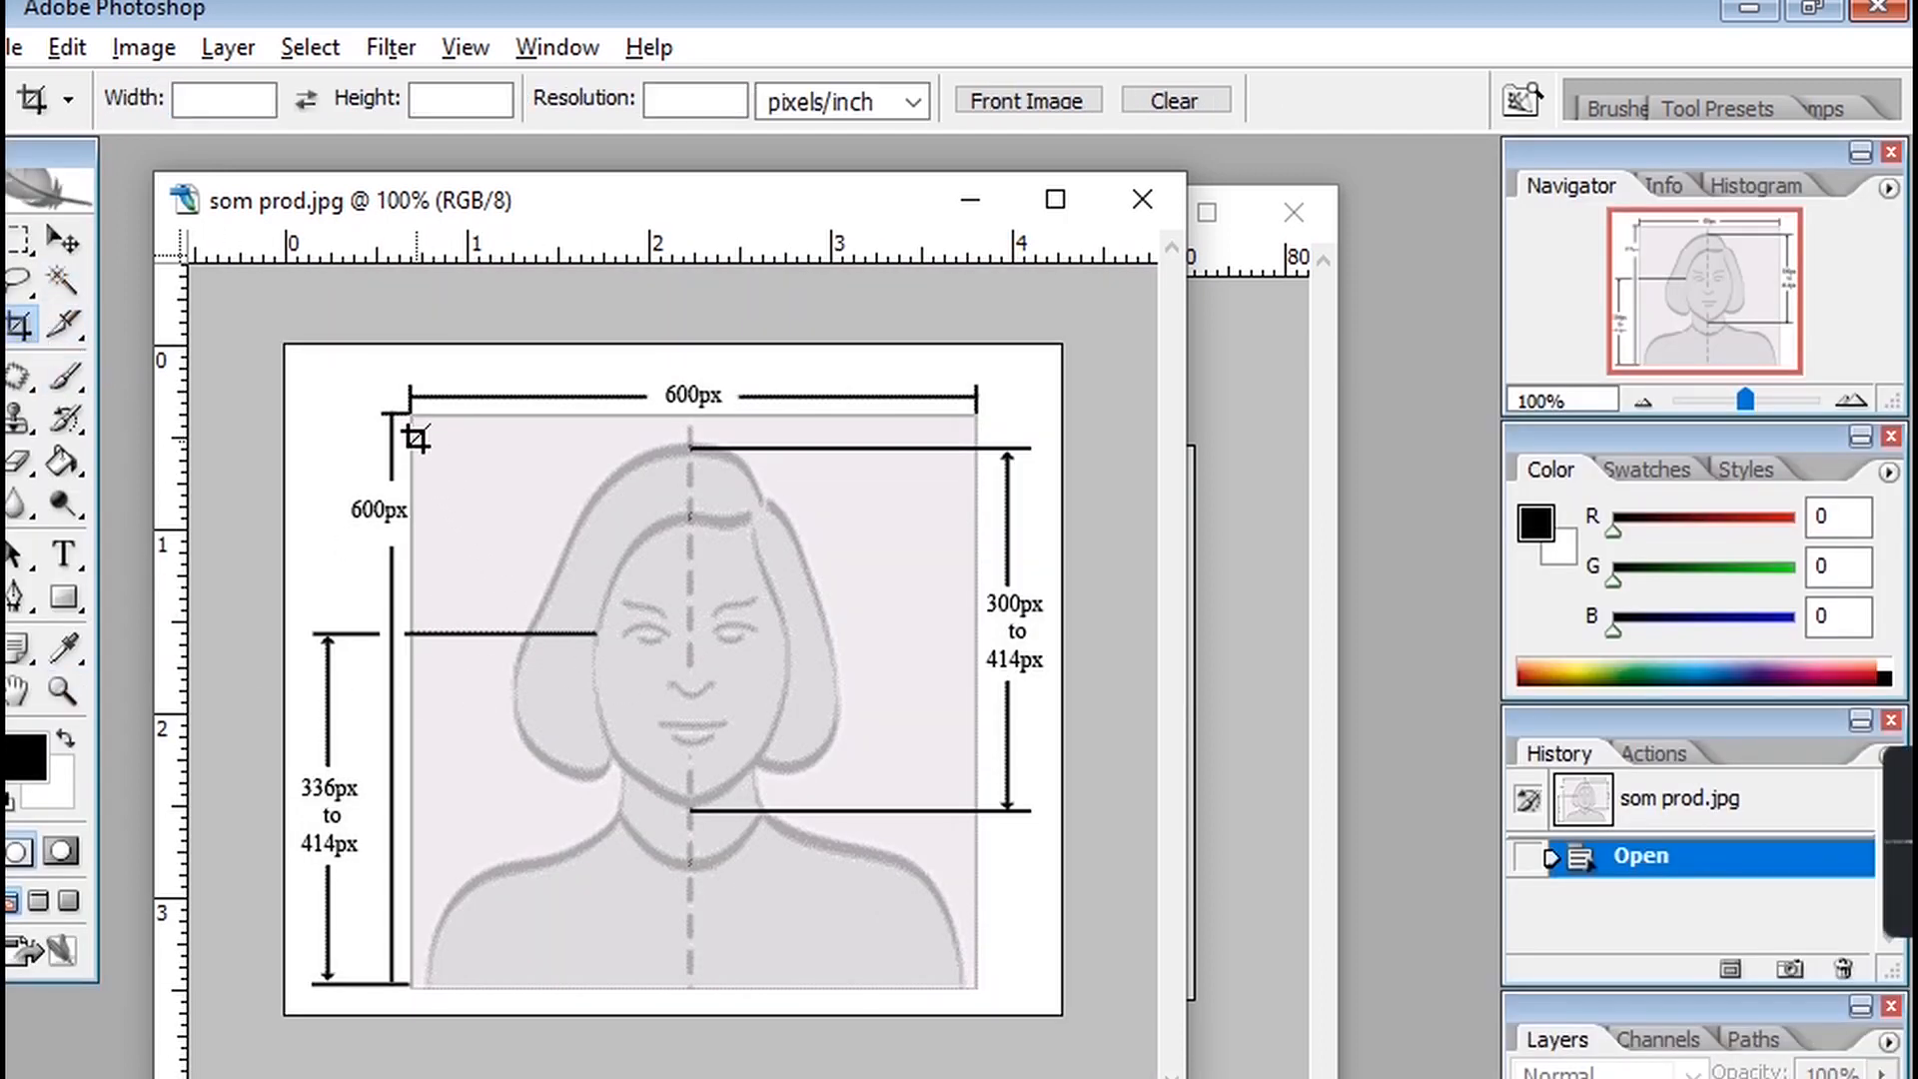
pyautogui.moveTo(588, 653); pyautogui.dragTo(974, 991)
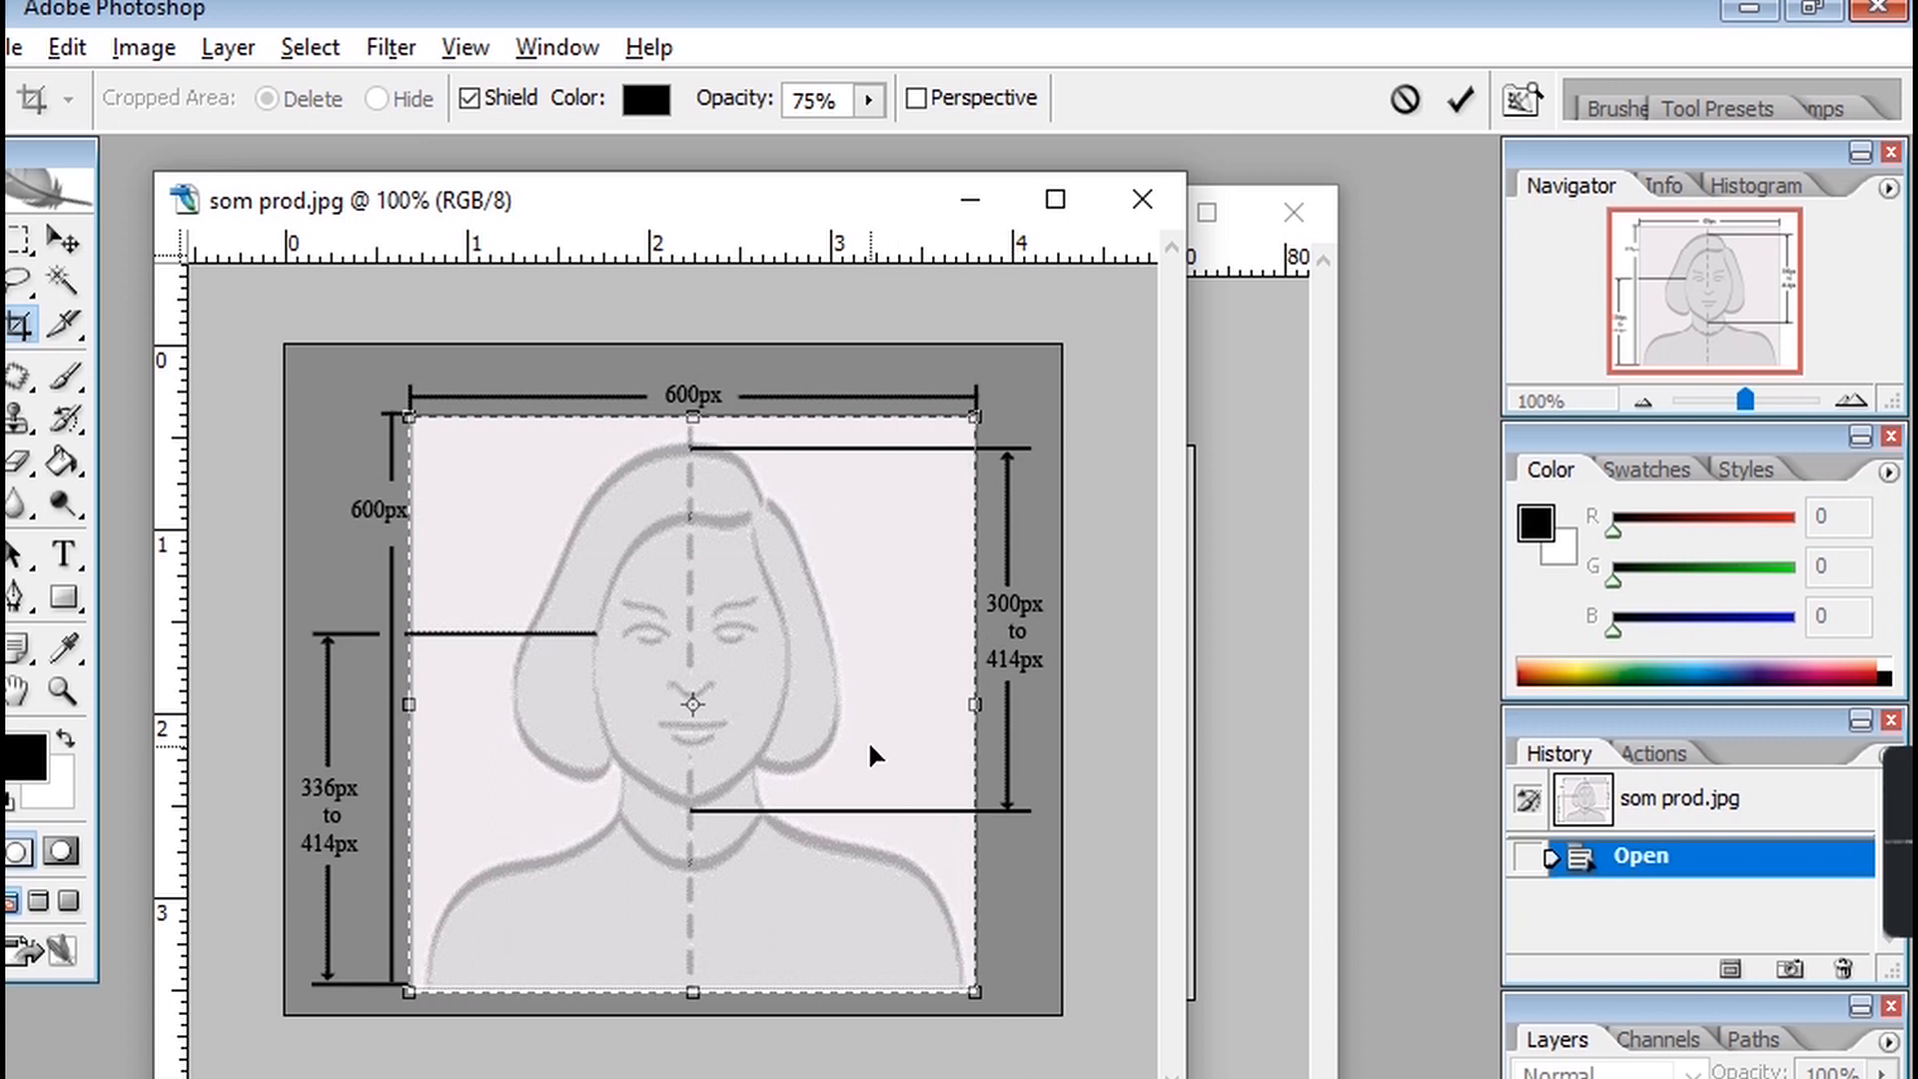
pyautogui.press('Return')
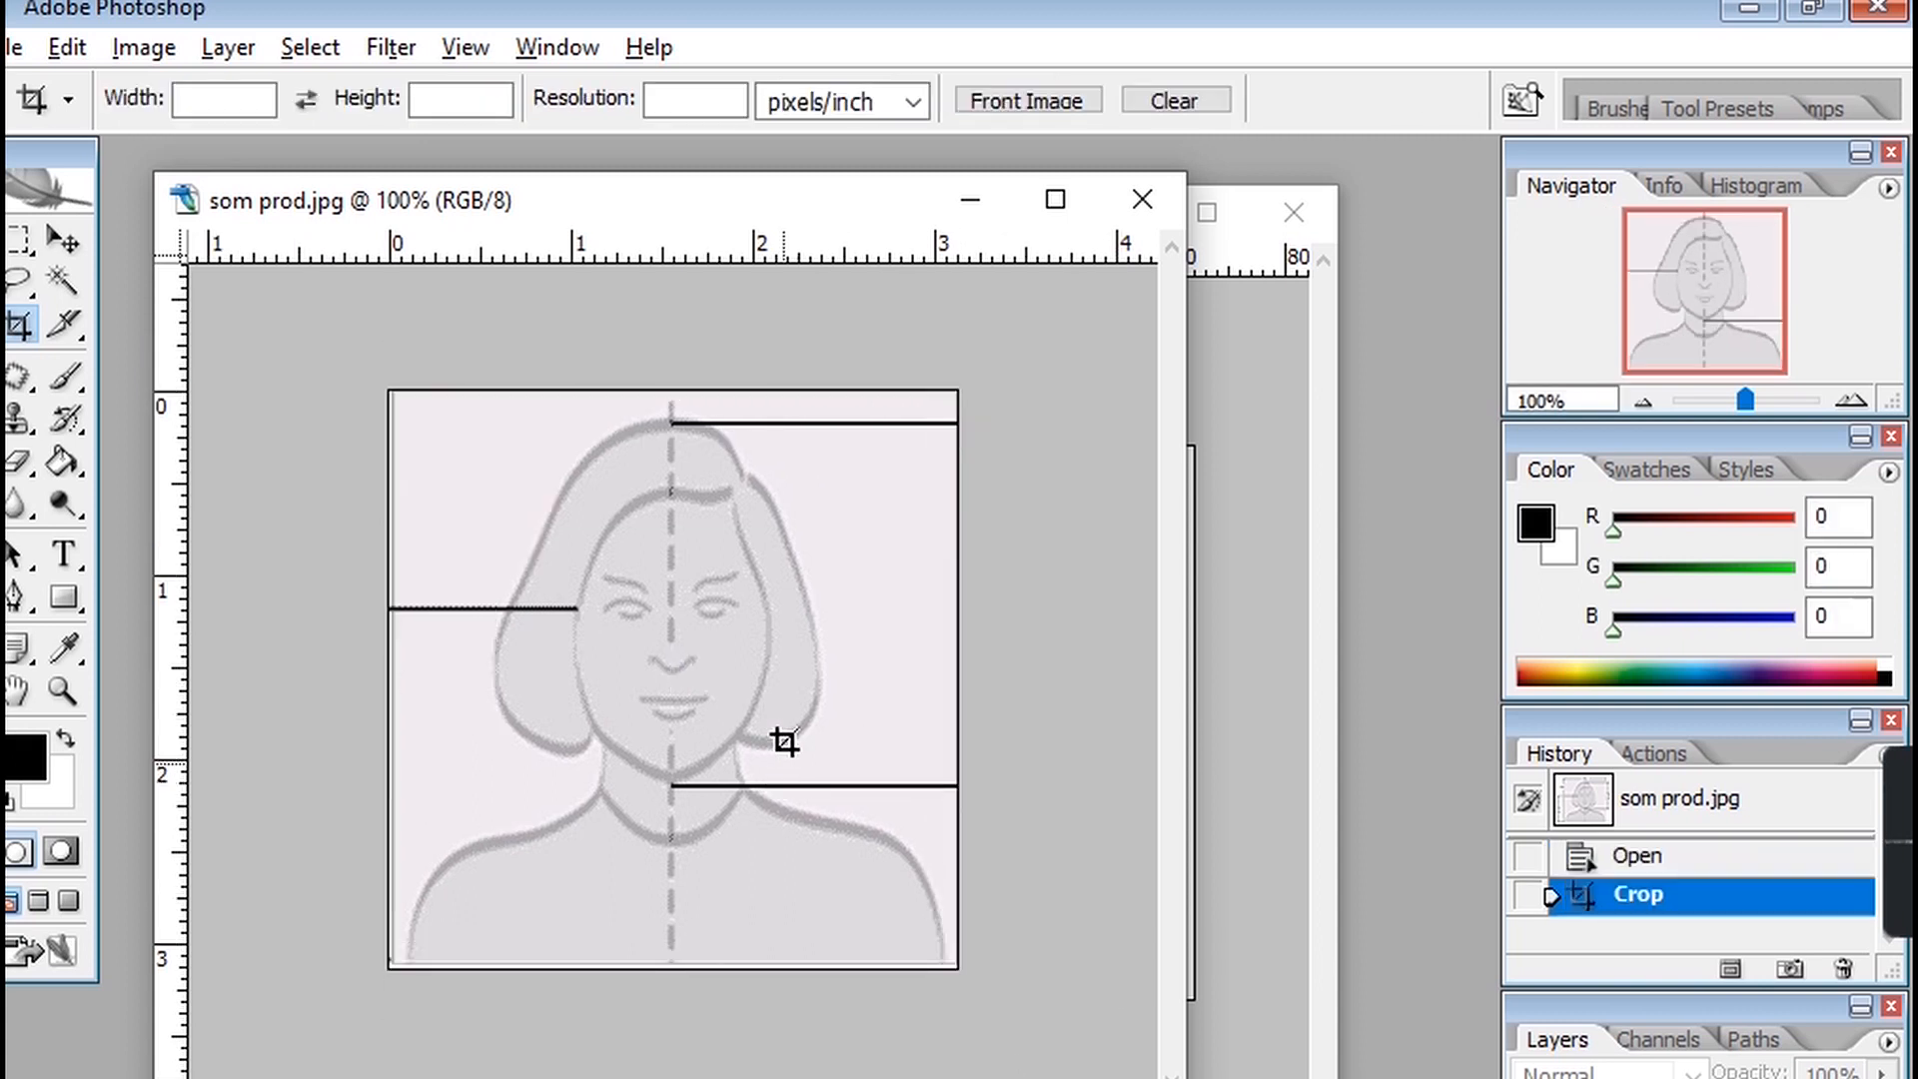
# Resize the image by setting its resolution to 500 pixels/inch.
pyautogui.moveTo(606, 200); pyautogui.dragTo(639, 213)
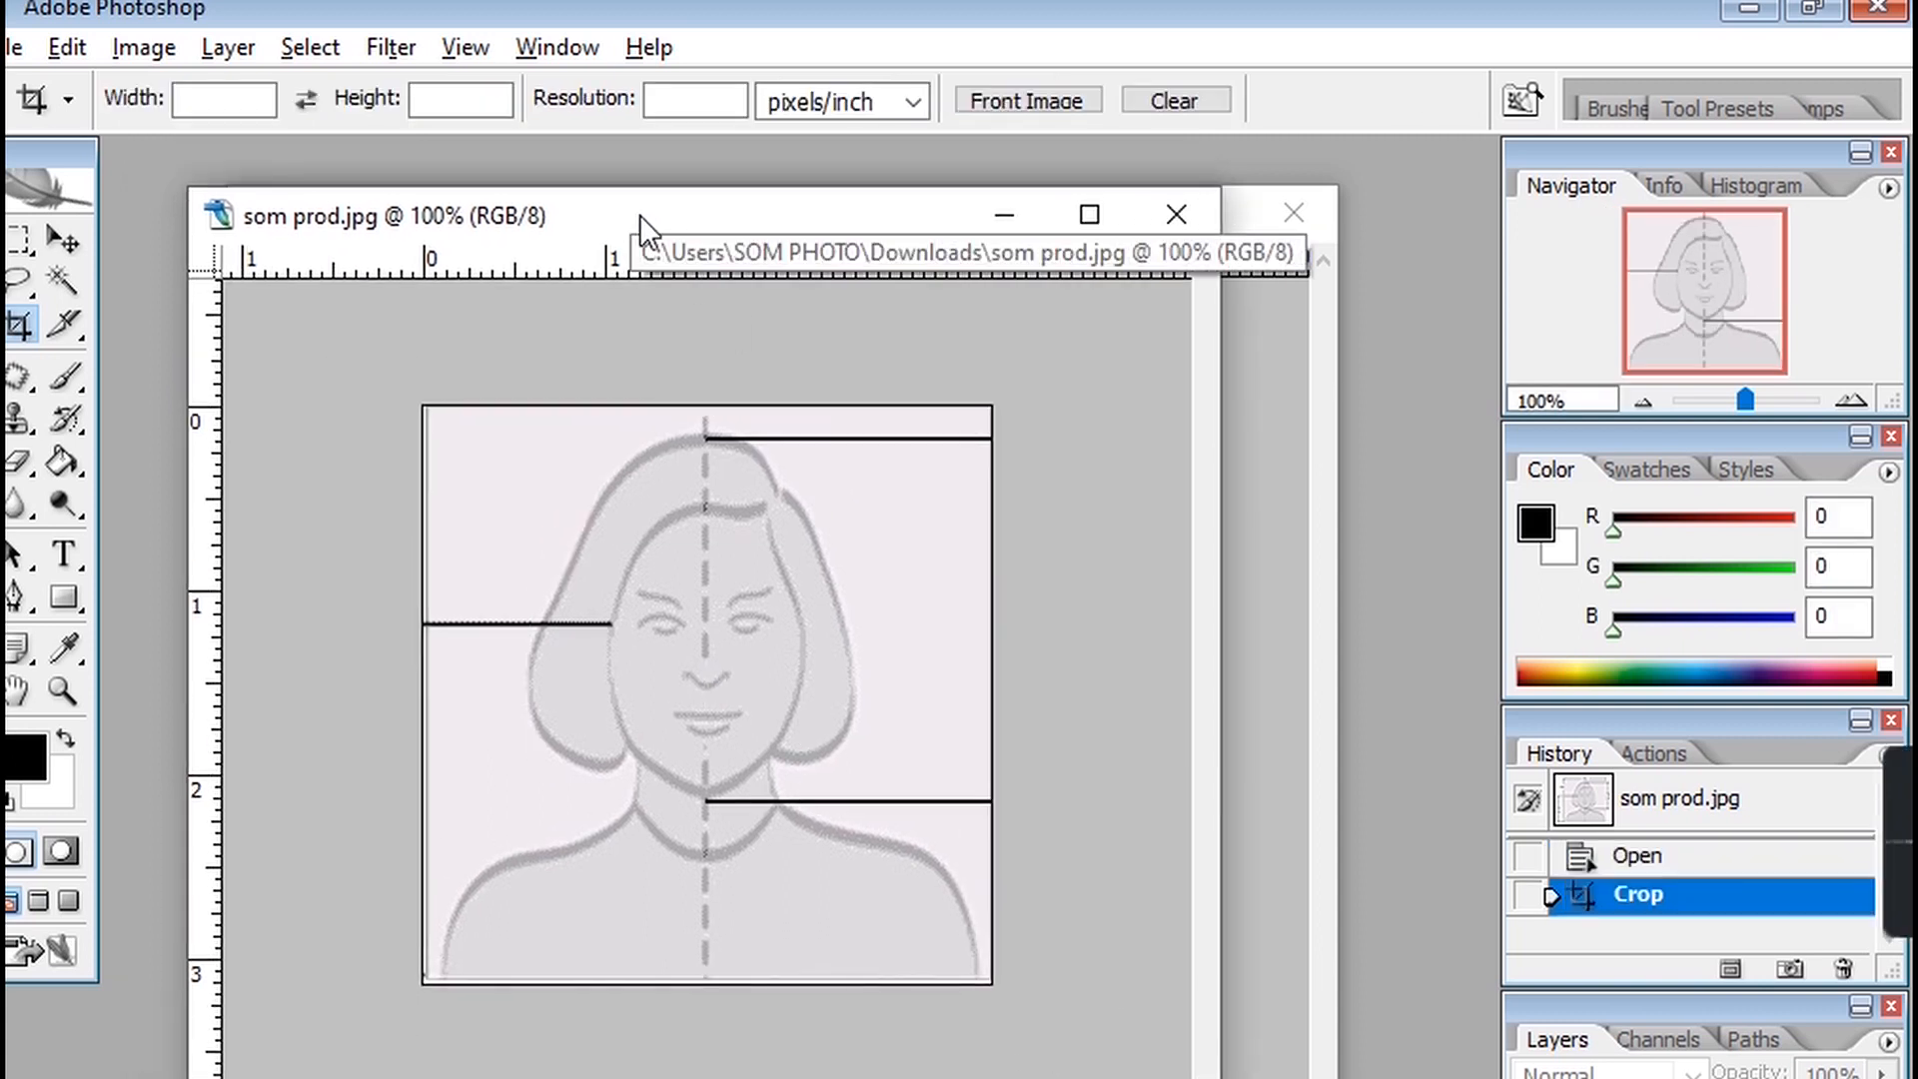
pyautogui.rightClick(640, 213)
pyautogui.click(763, 291)
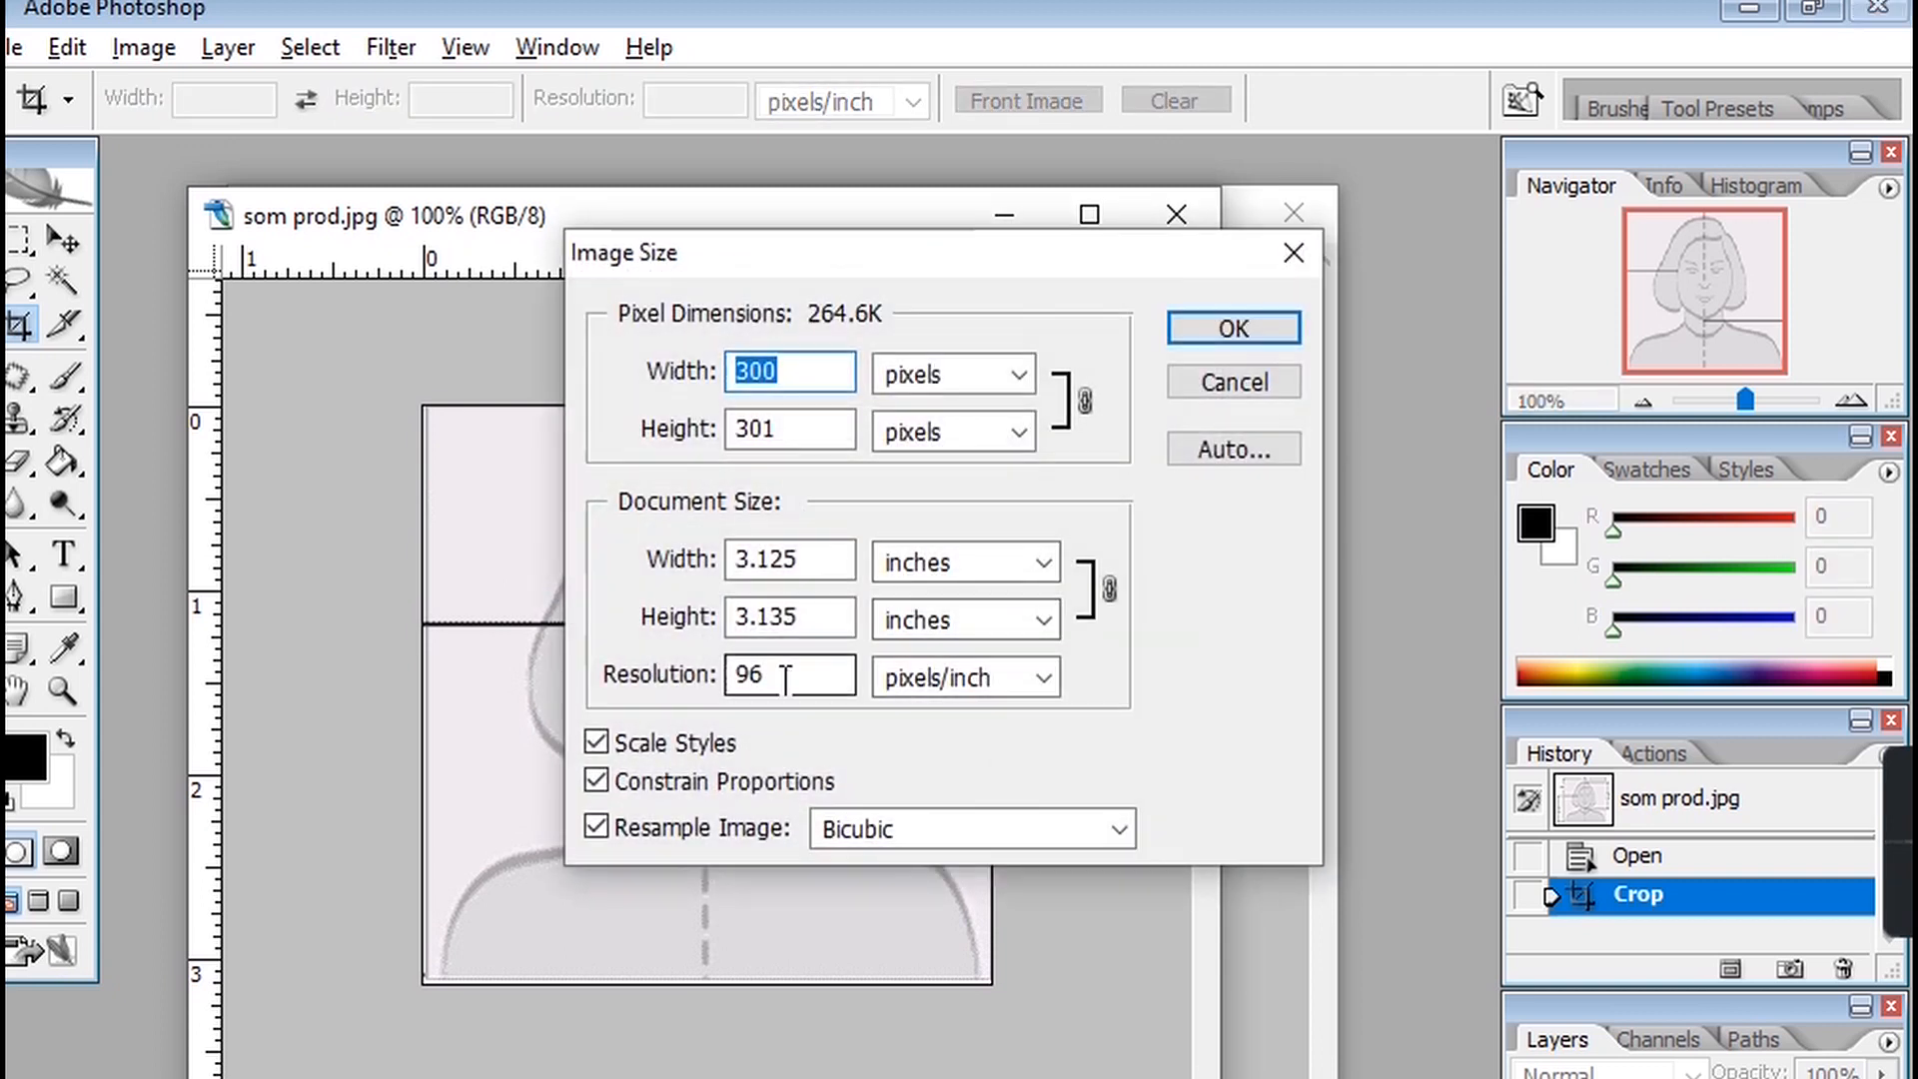
pyautogui.doubleClick(790, 676)
pyautogui.write('500')
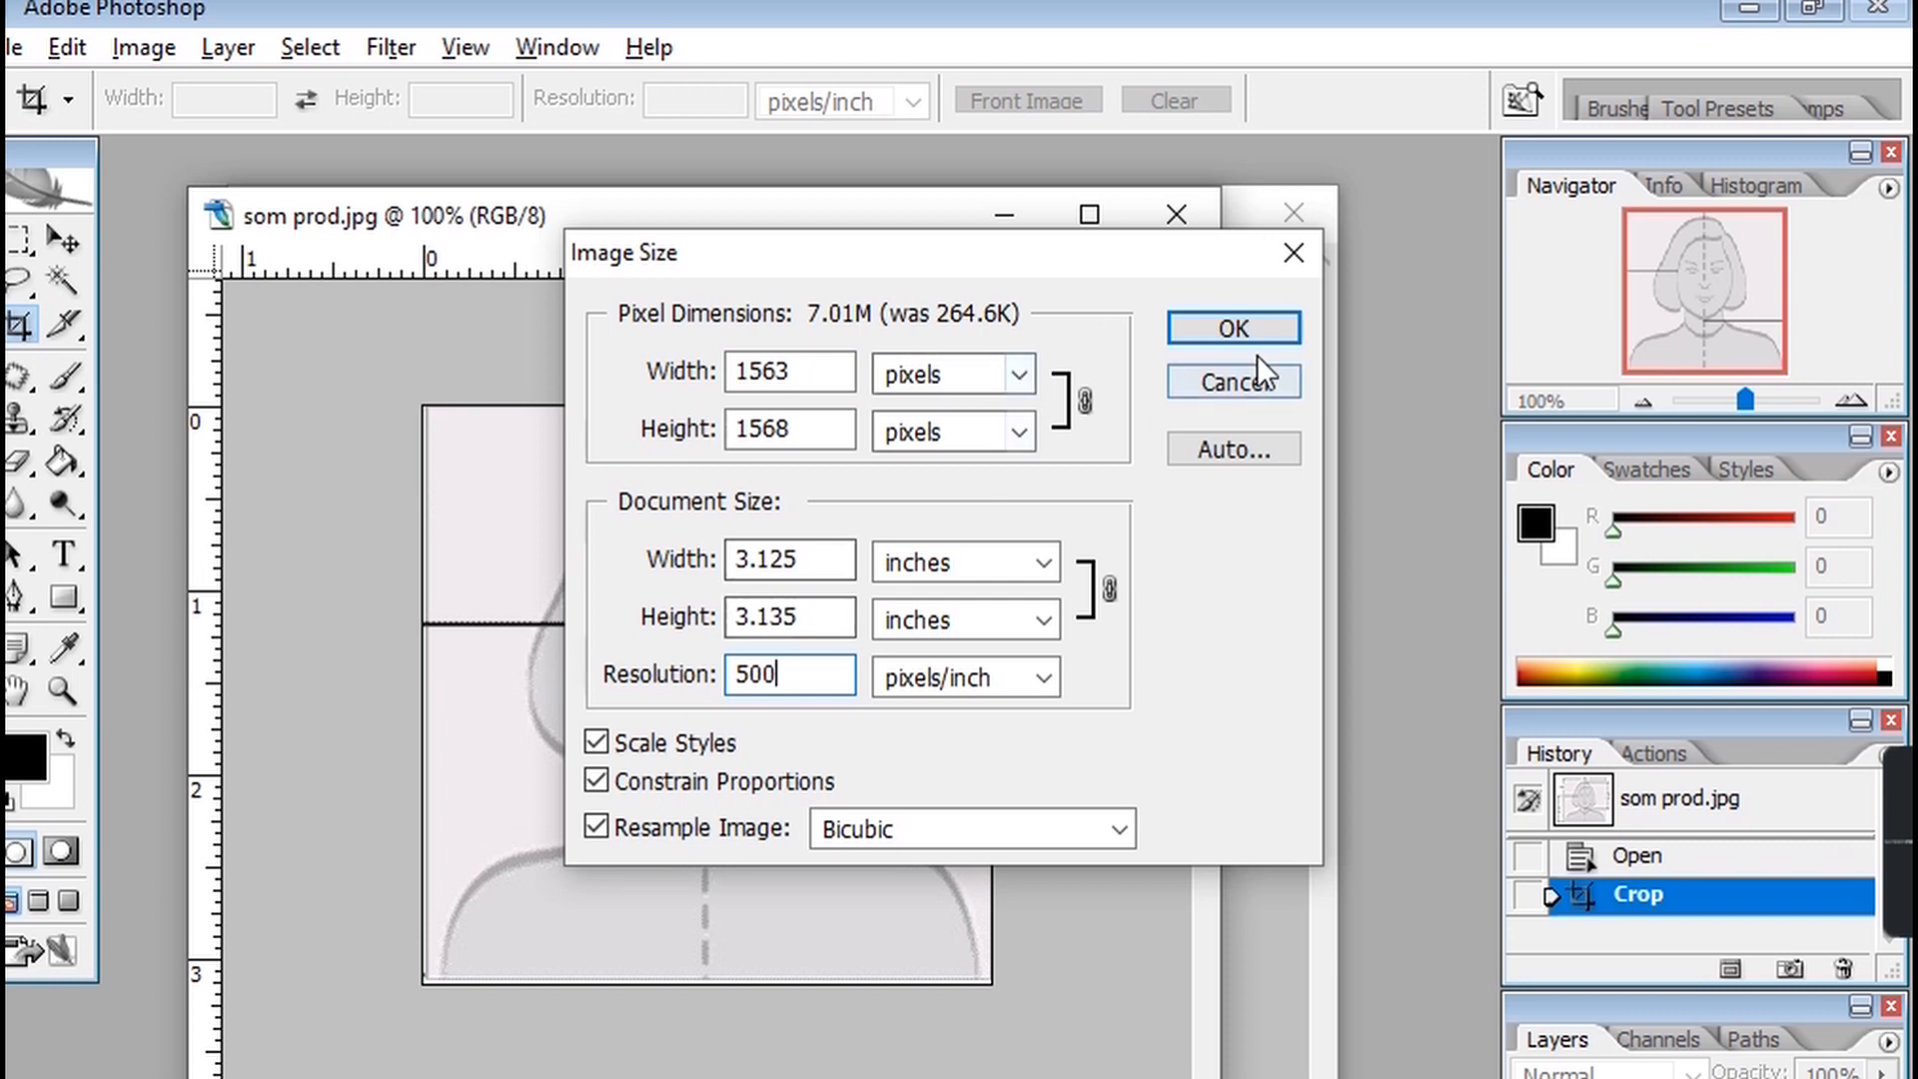
pyautogui.click(1224, 328)
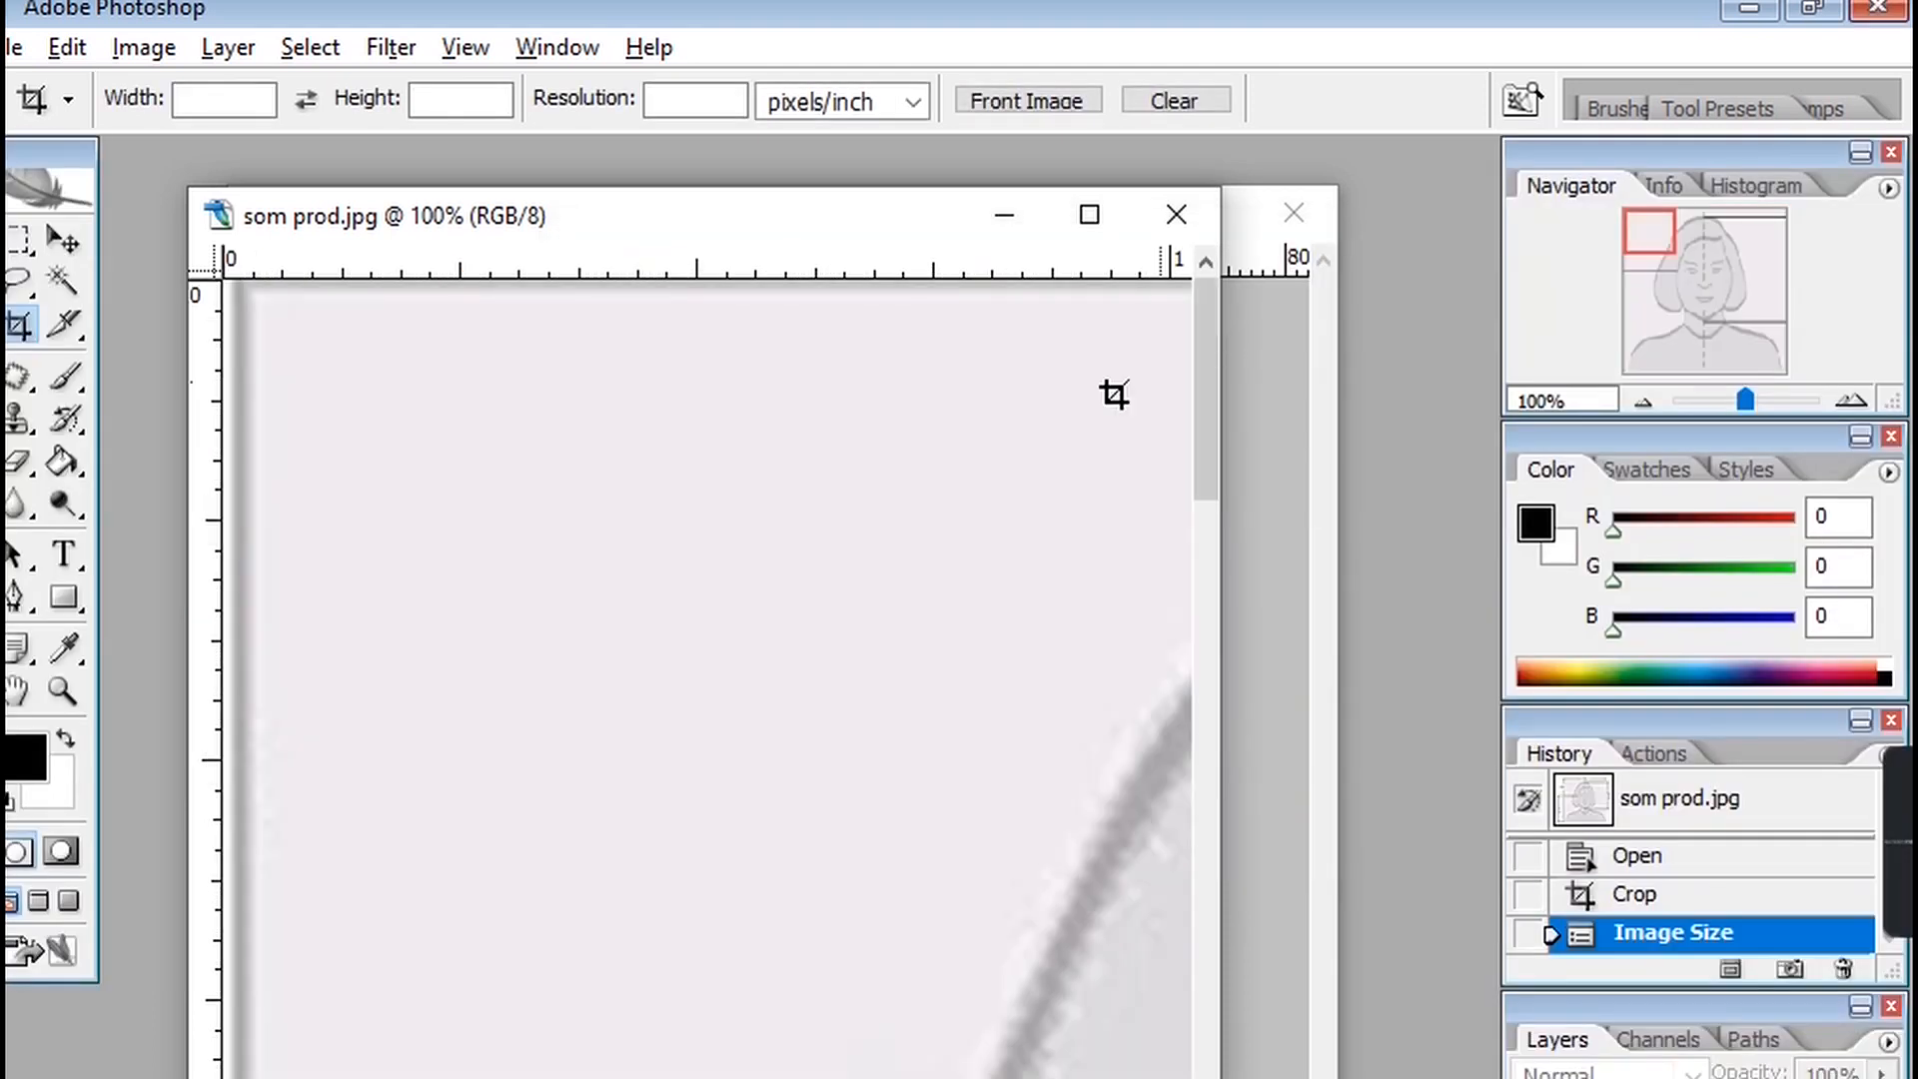
# Zoom to 25% and add horizontal guides at the top of the head and at the chin line.
pyautogui.click(62, 689)
pyautogui.keyDown('alt'); pyautogui.click(650, 711); pyautogui.keyUp('alt')
pyautogui.keyDown('alt'); pyautogui.click(793, 769); pyautogui.keyUp('alt')
pyautogui.keyDown('alt'); pyautogui.click(794, 770); pyautogui.keyUp('alt')
pyautogui.keyDown('alt'); pyautogui.click(789, 774); pyautogui.keyUp('alt')
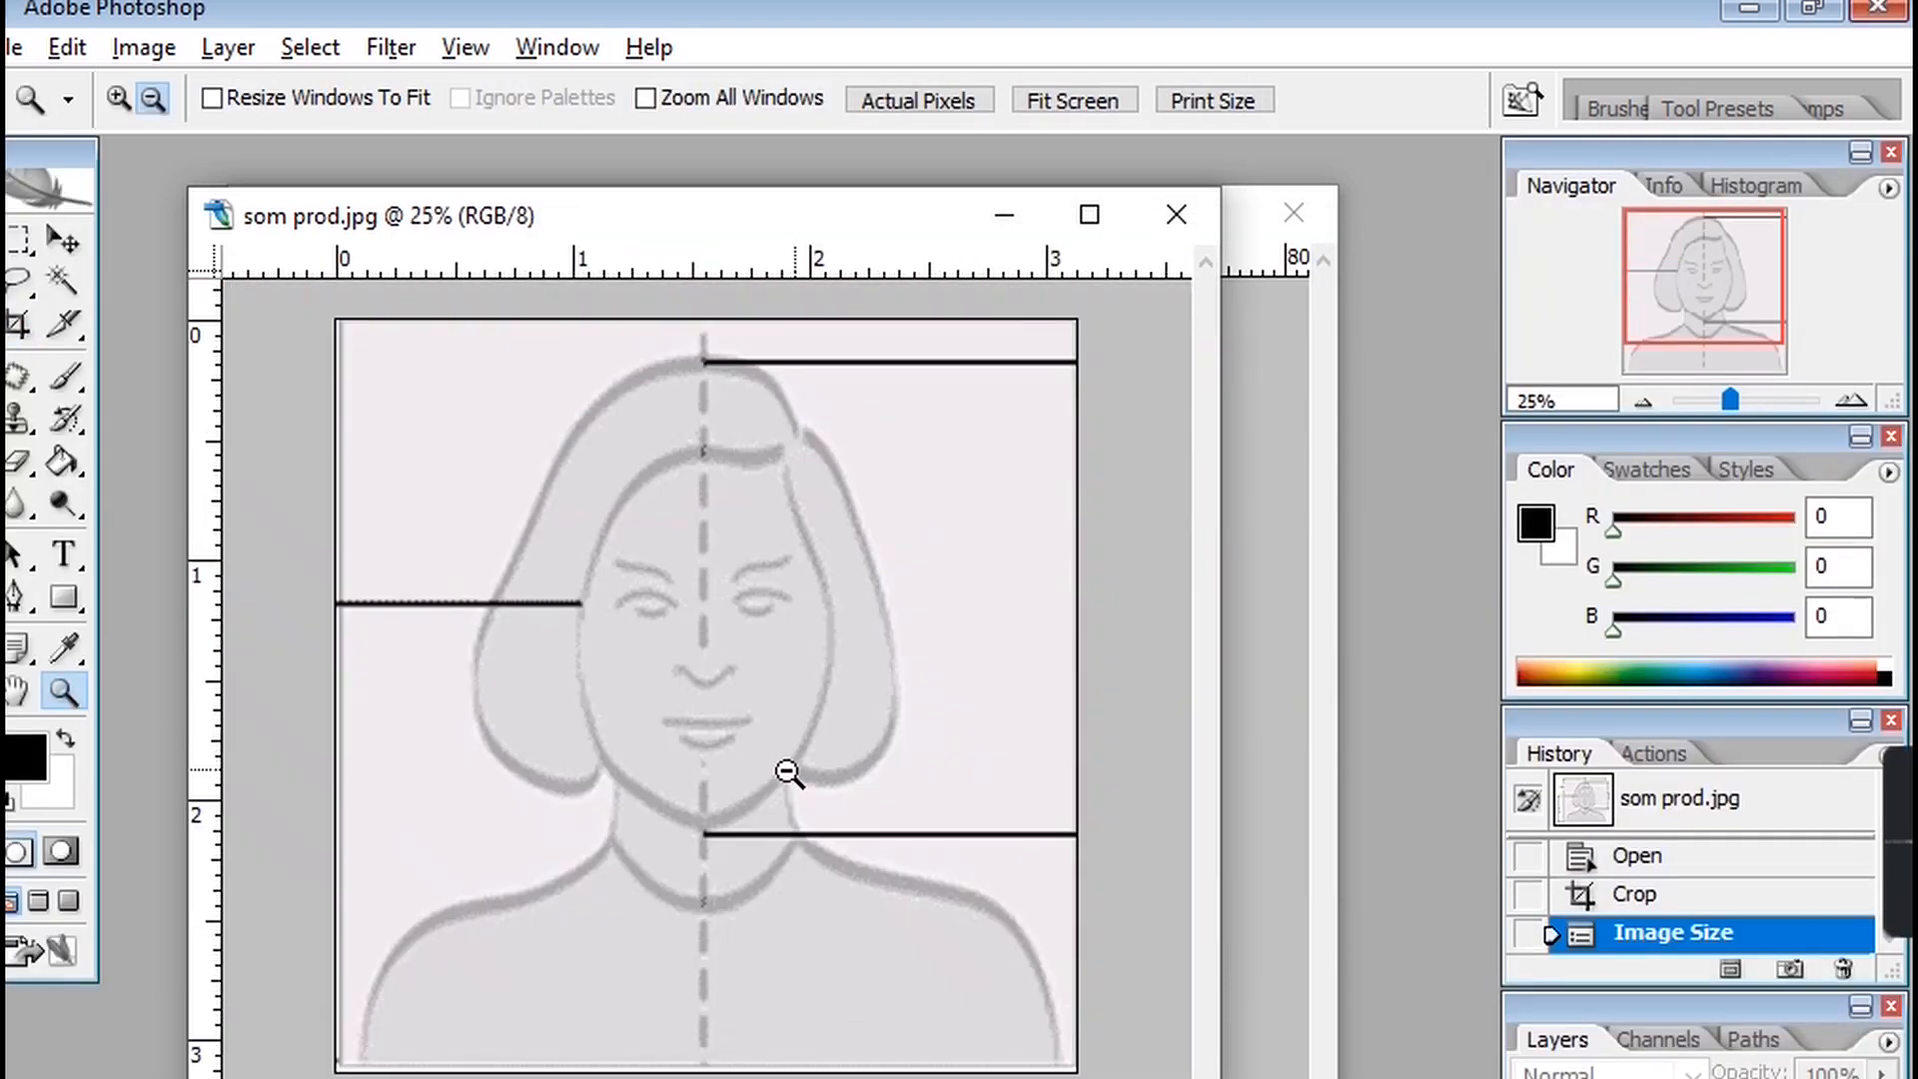
pyautogui.keyDown('alt'); pyautogui.click(706, 733); pyautogui.keyUp('alt')
pyautogui.click(659, 706)
pyautogui.keyDown('alt'); pyautogui.click(686, 709); pyautogui.keyUp('alt')
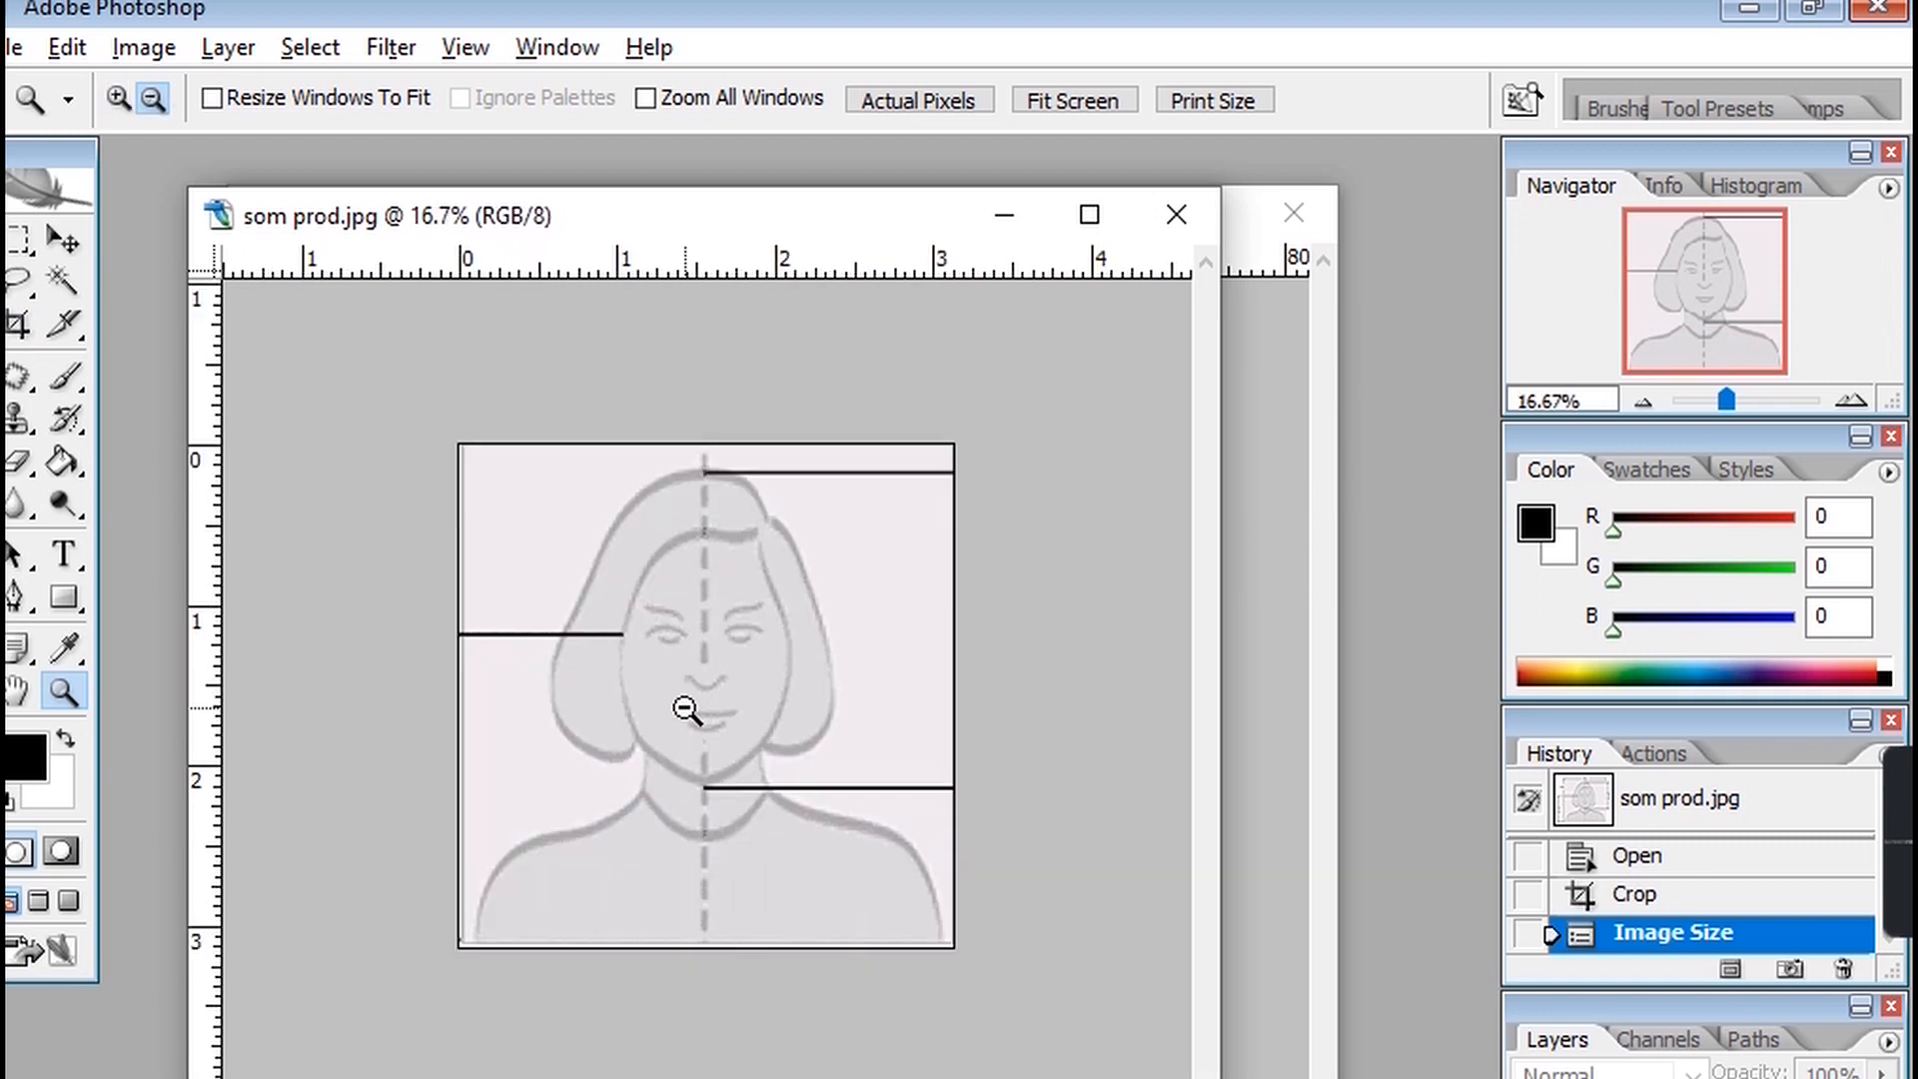
pyautogui.click(63, 241)
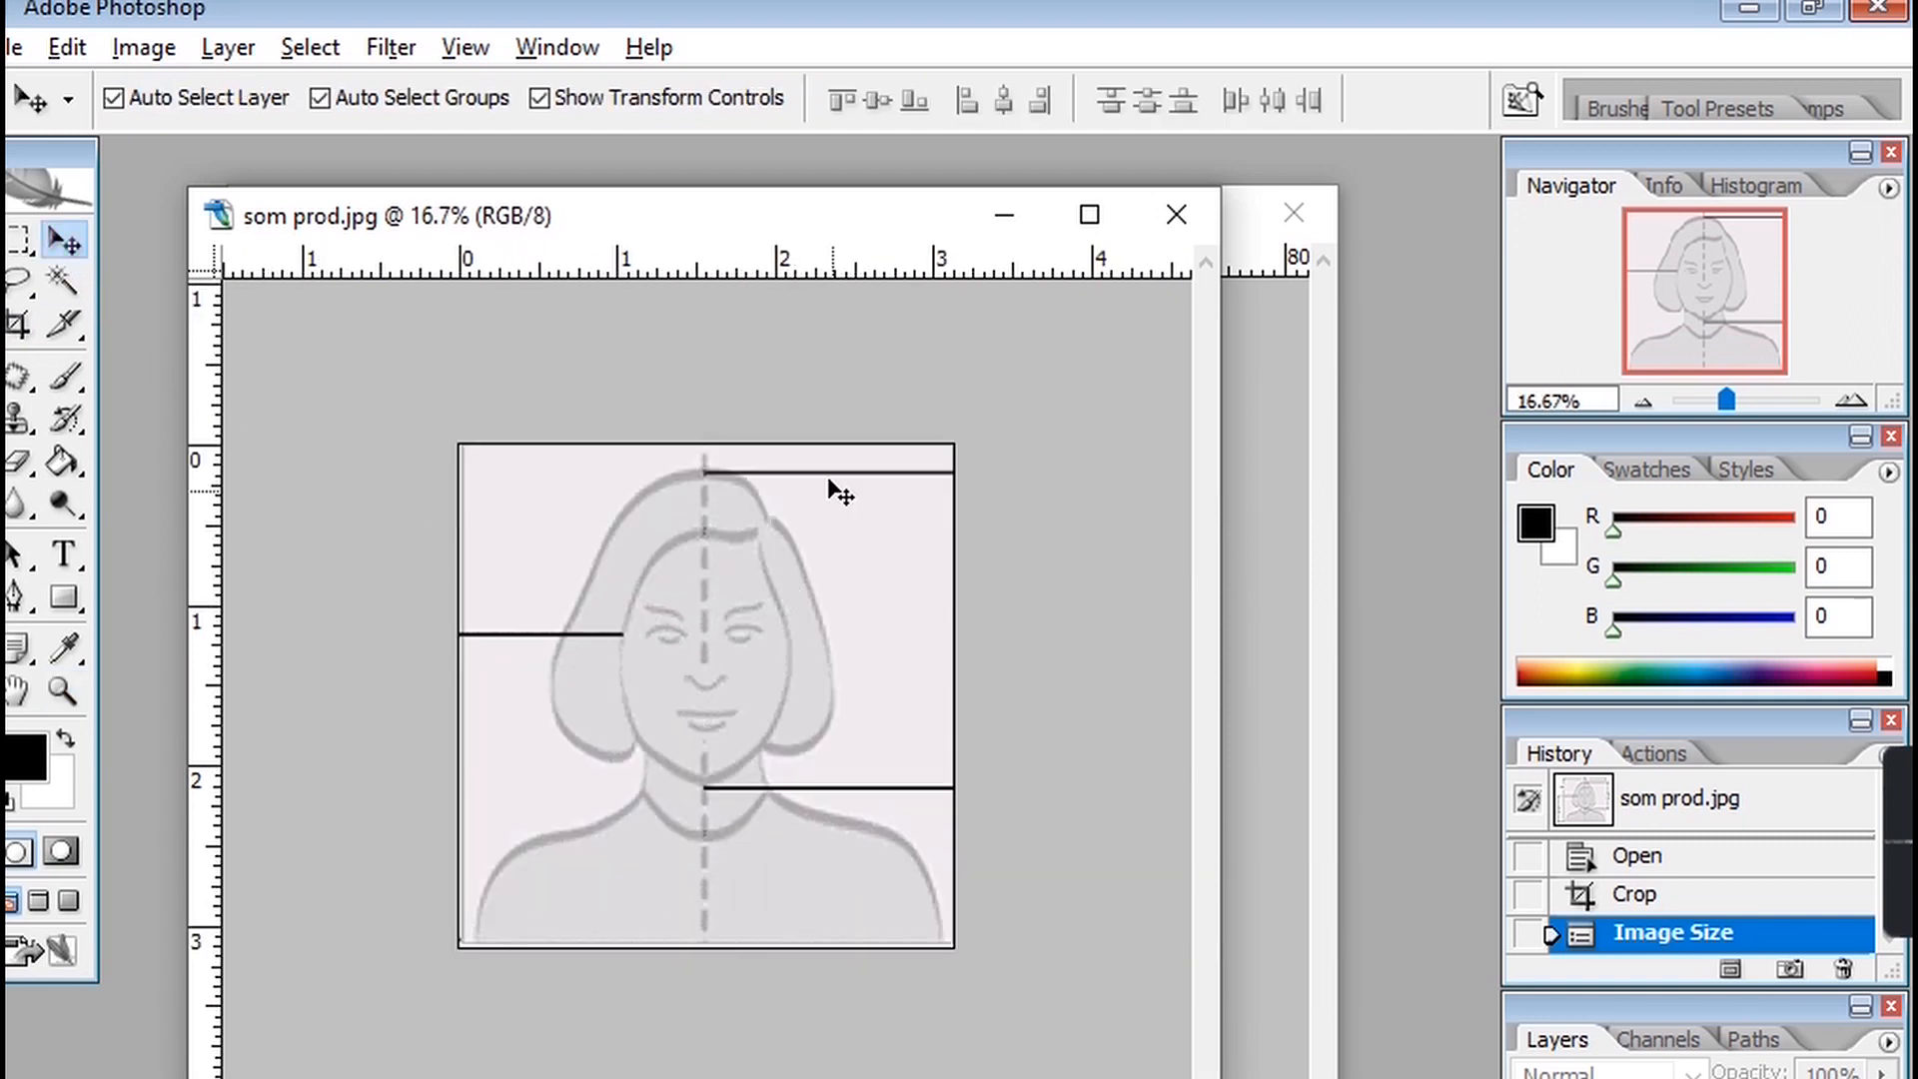
pyautogui.click(63, 690)
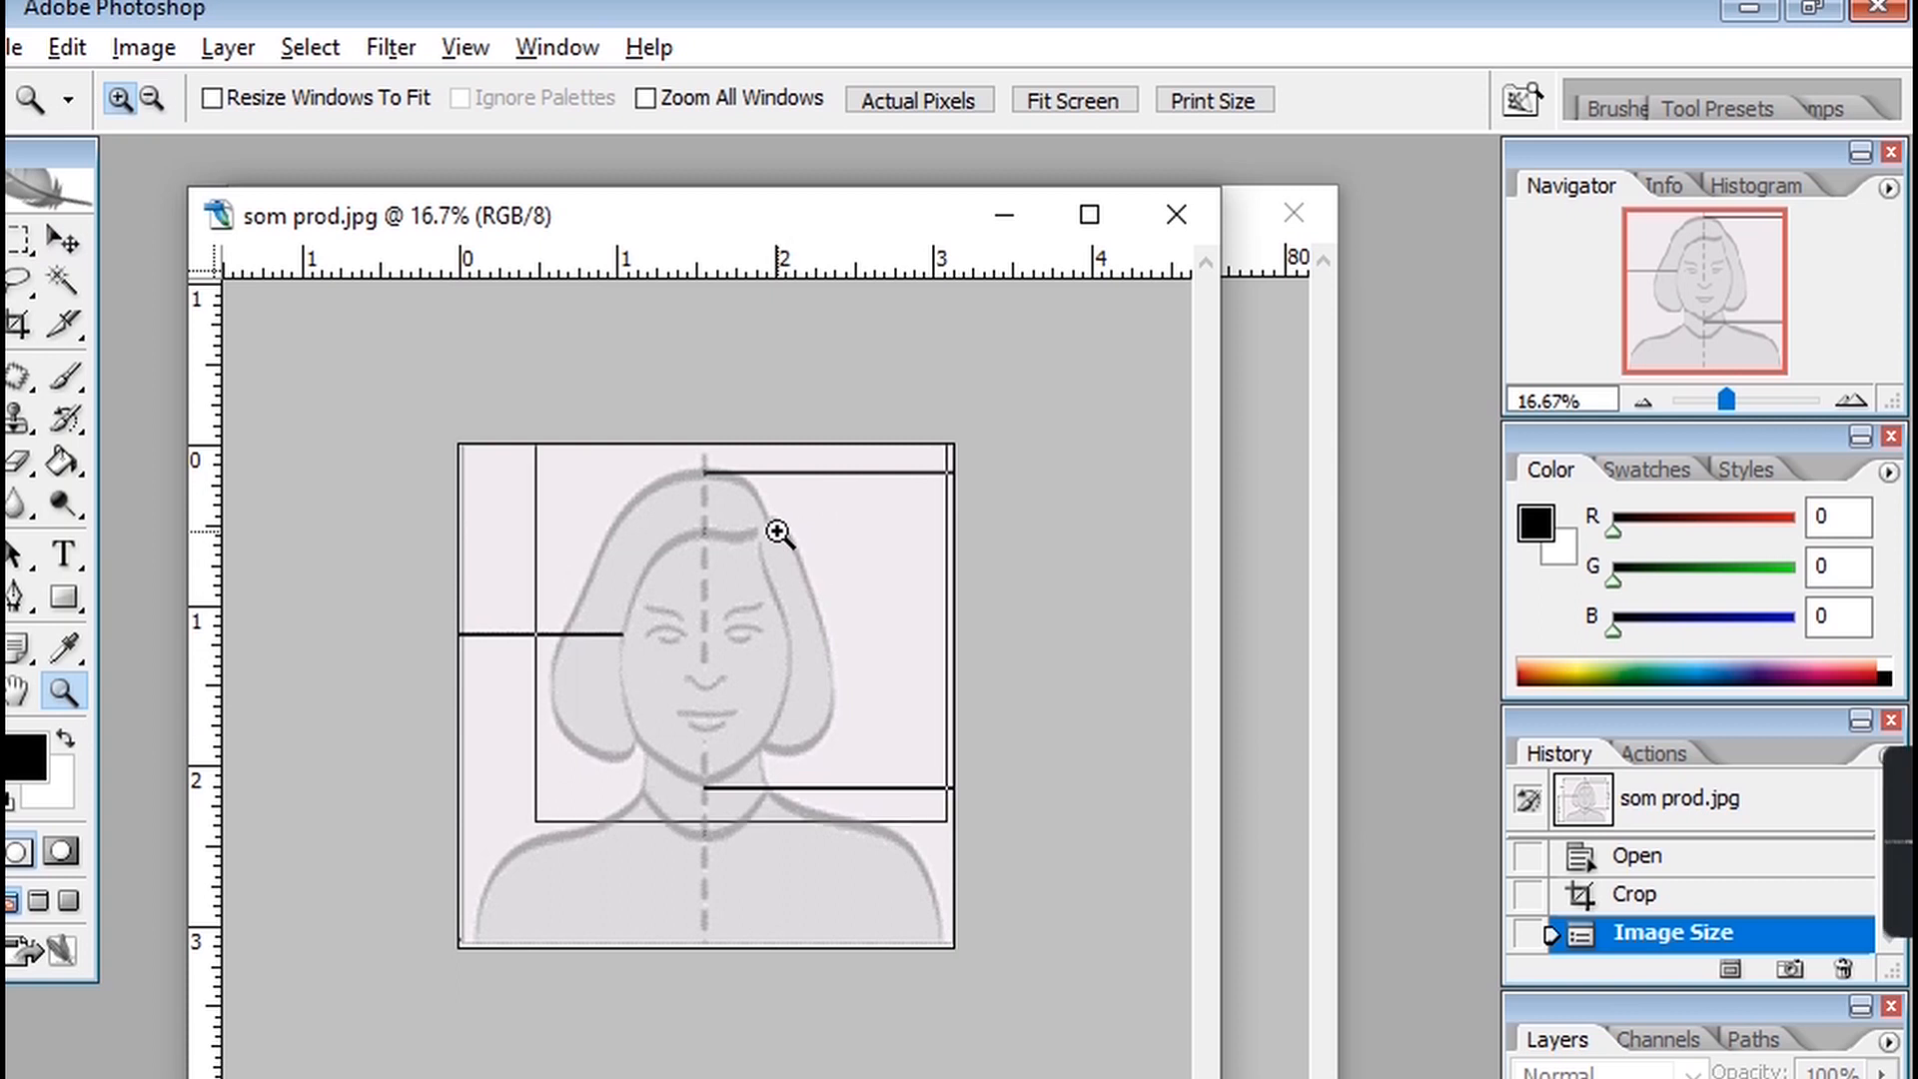
pyautogui.click(779, 535)
pyautogui.click(63, 241)
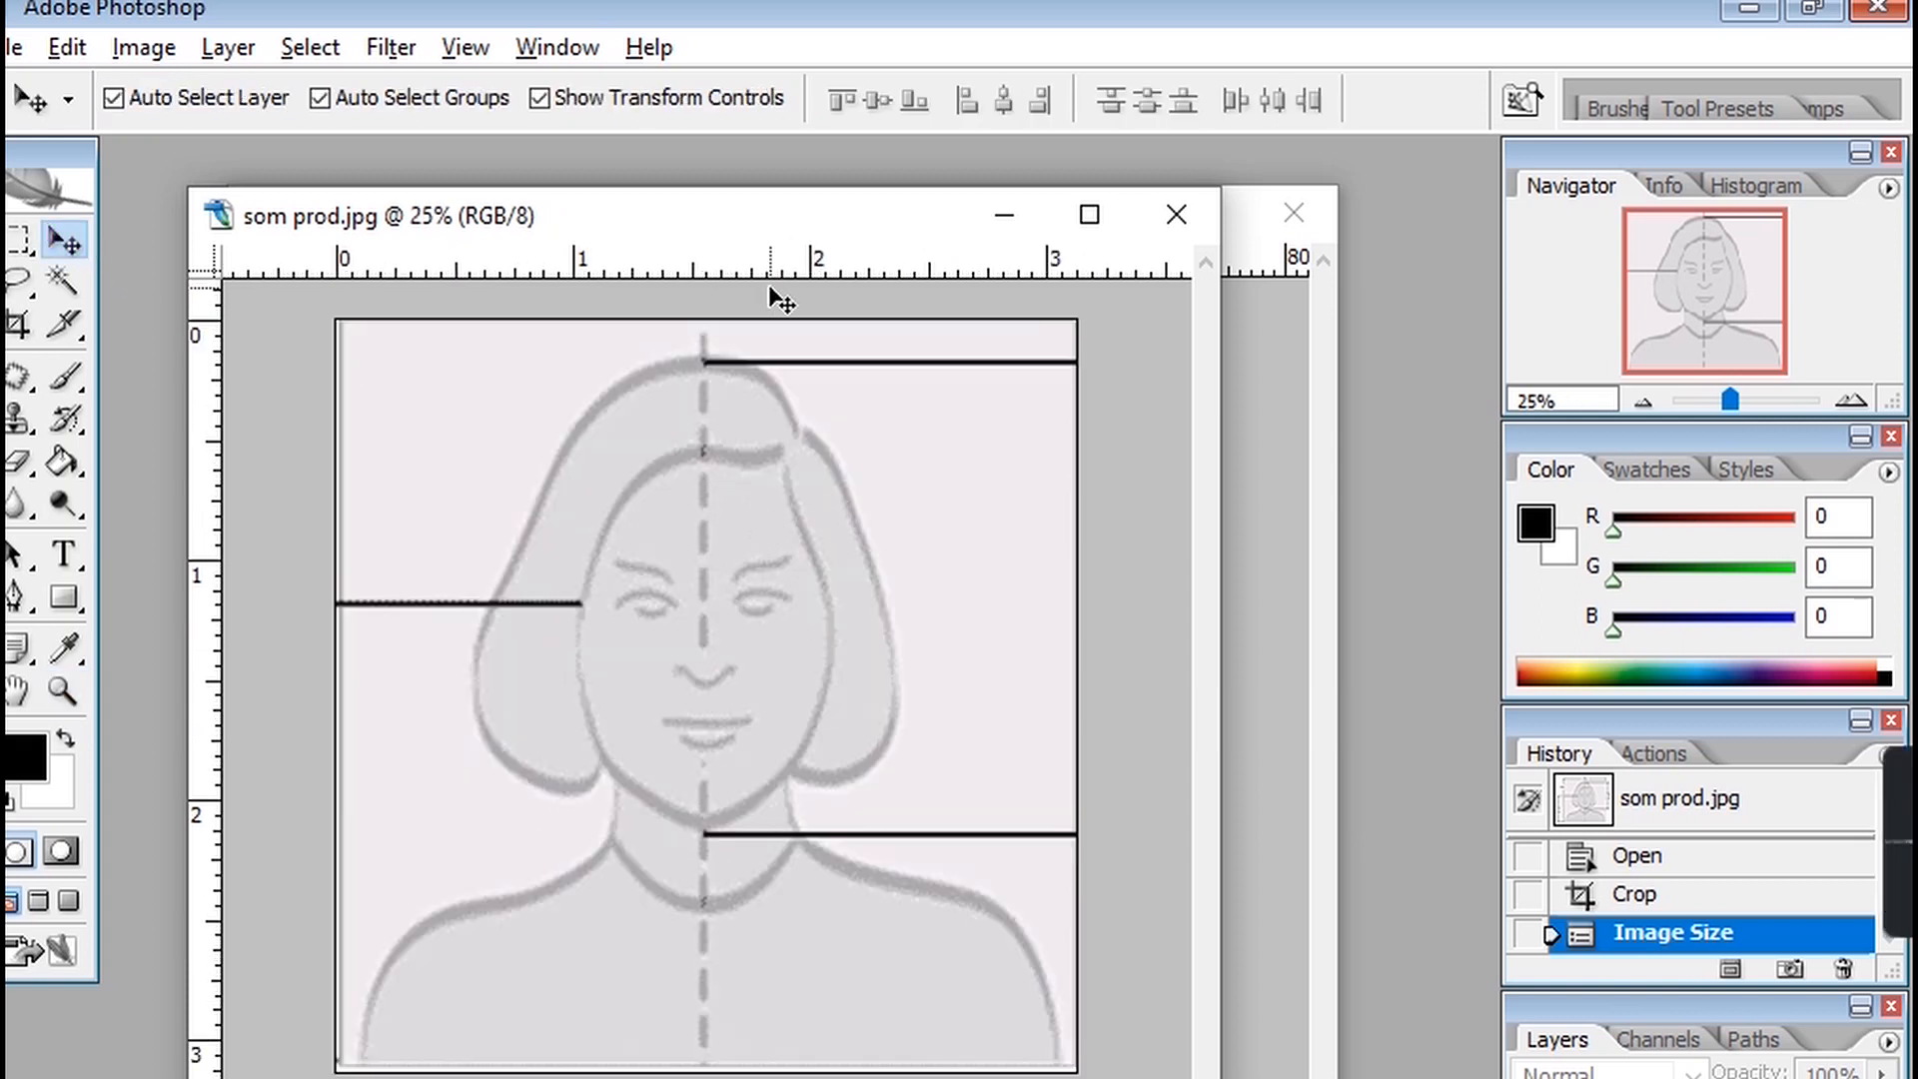
pyautogui.moveTo(784, 273); pyautogui.dragTo(810, 362)
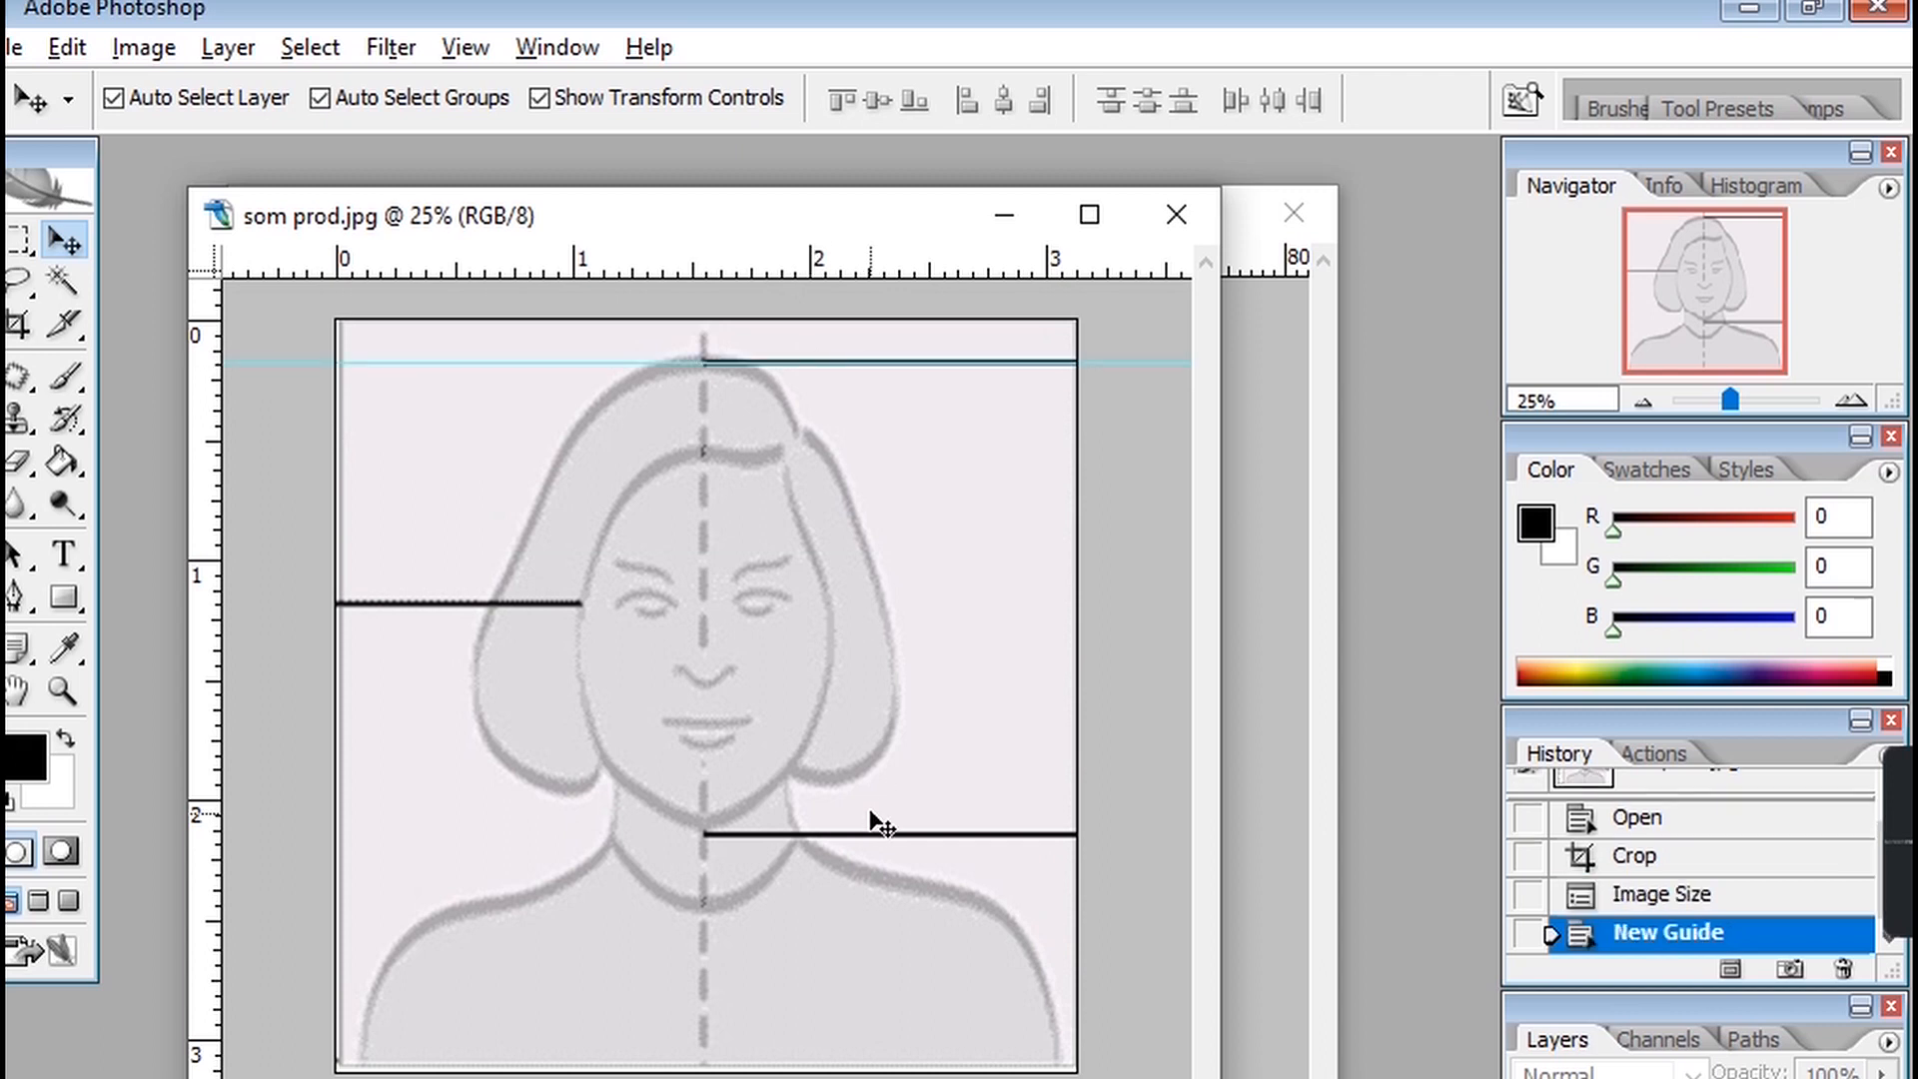
pyautogui.moveTo(799, 271); pyautogui.dragTo(883, 832)
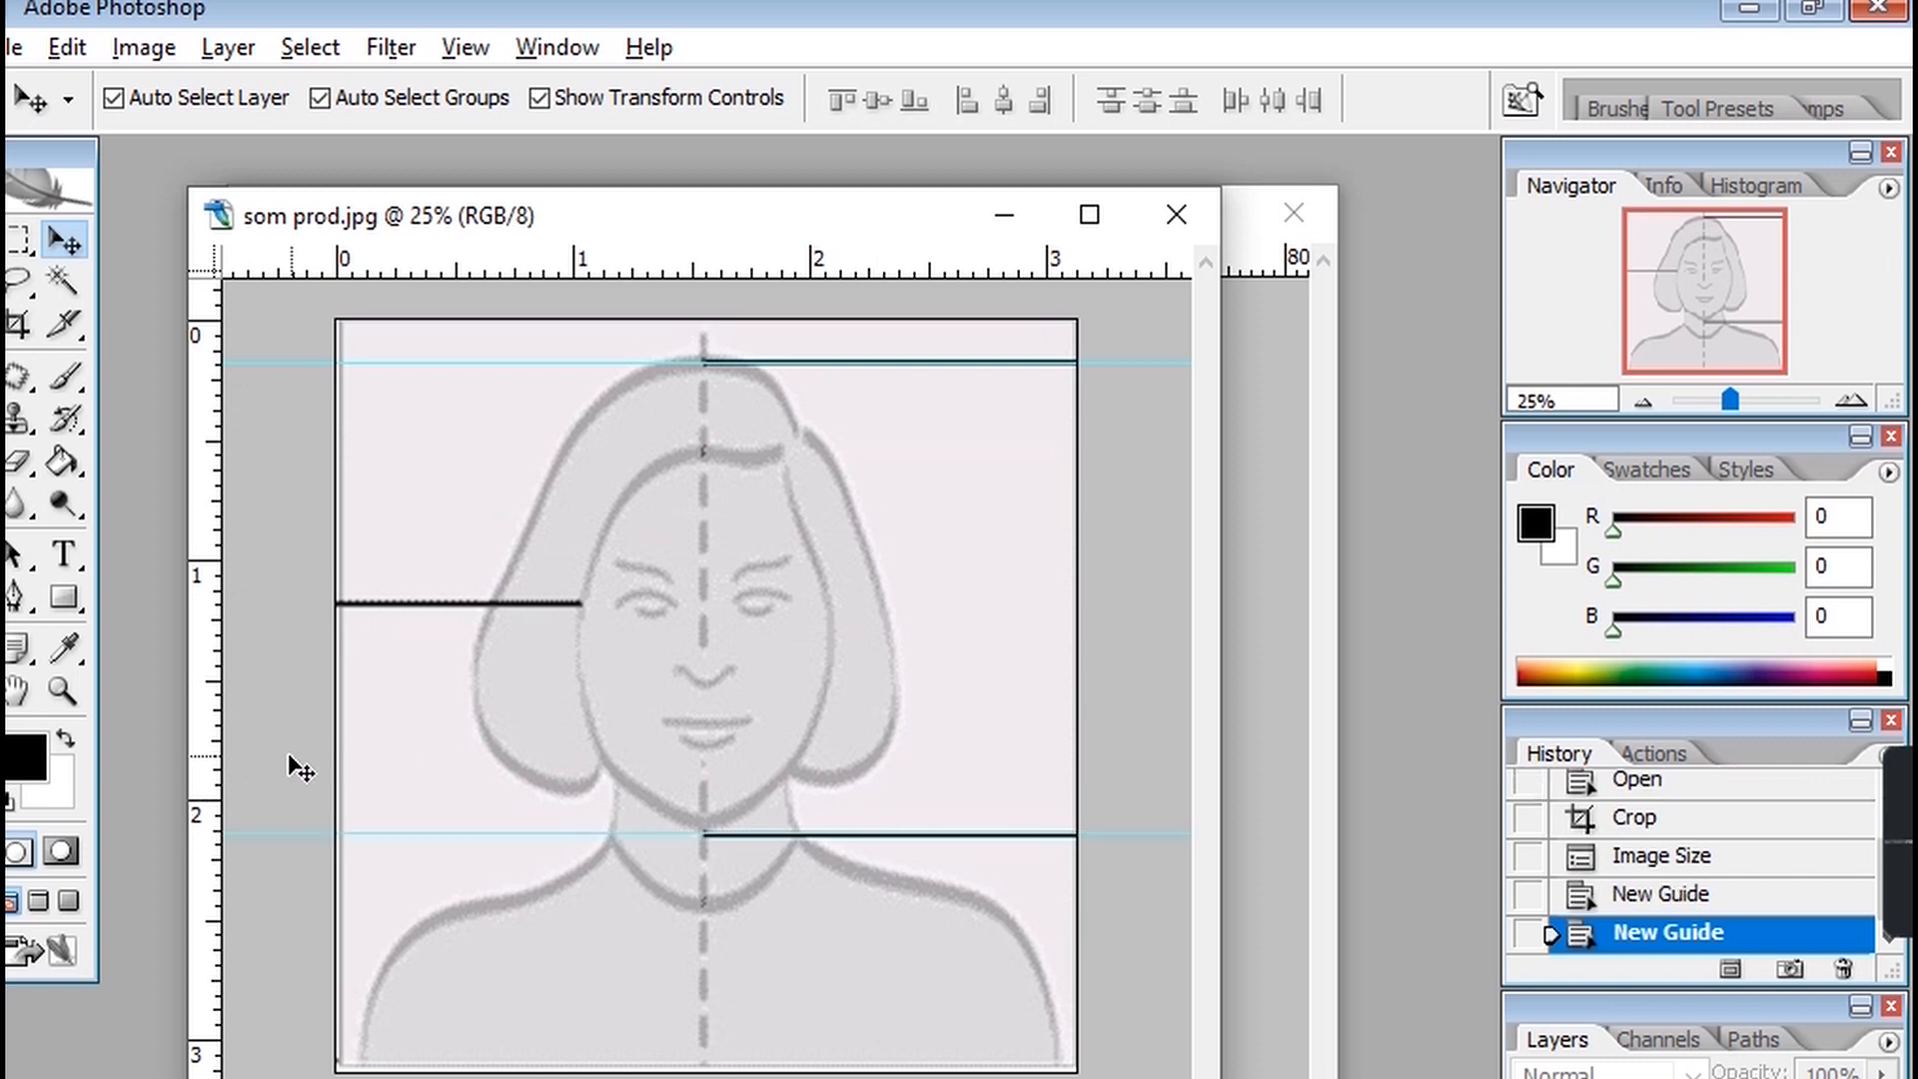
# Add a horizontal guide at the eye line and a vertical guide along the face's centre line.
pyautogui.moveTo(598, 273); pyautogui.dragTo(612, 605)
pyautogui.moveTo(212, 792); pyautogui.dragTo(707, 914)
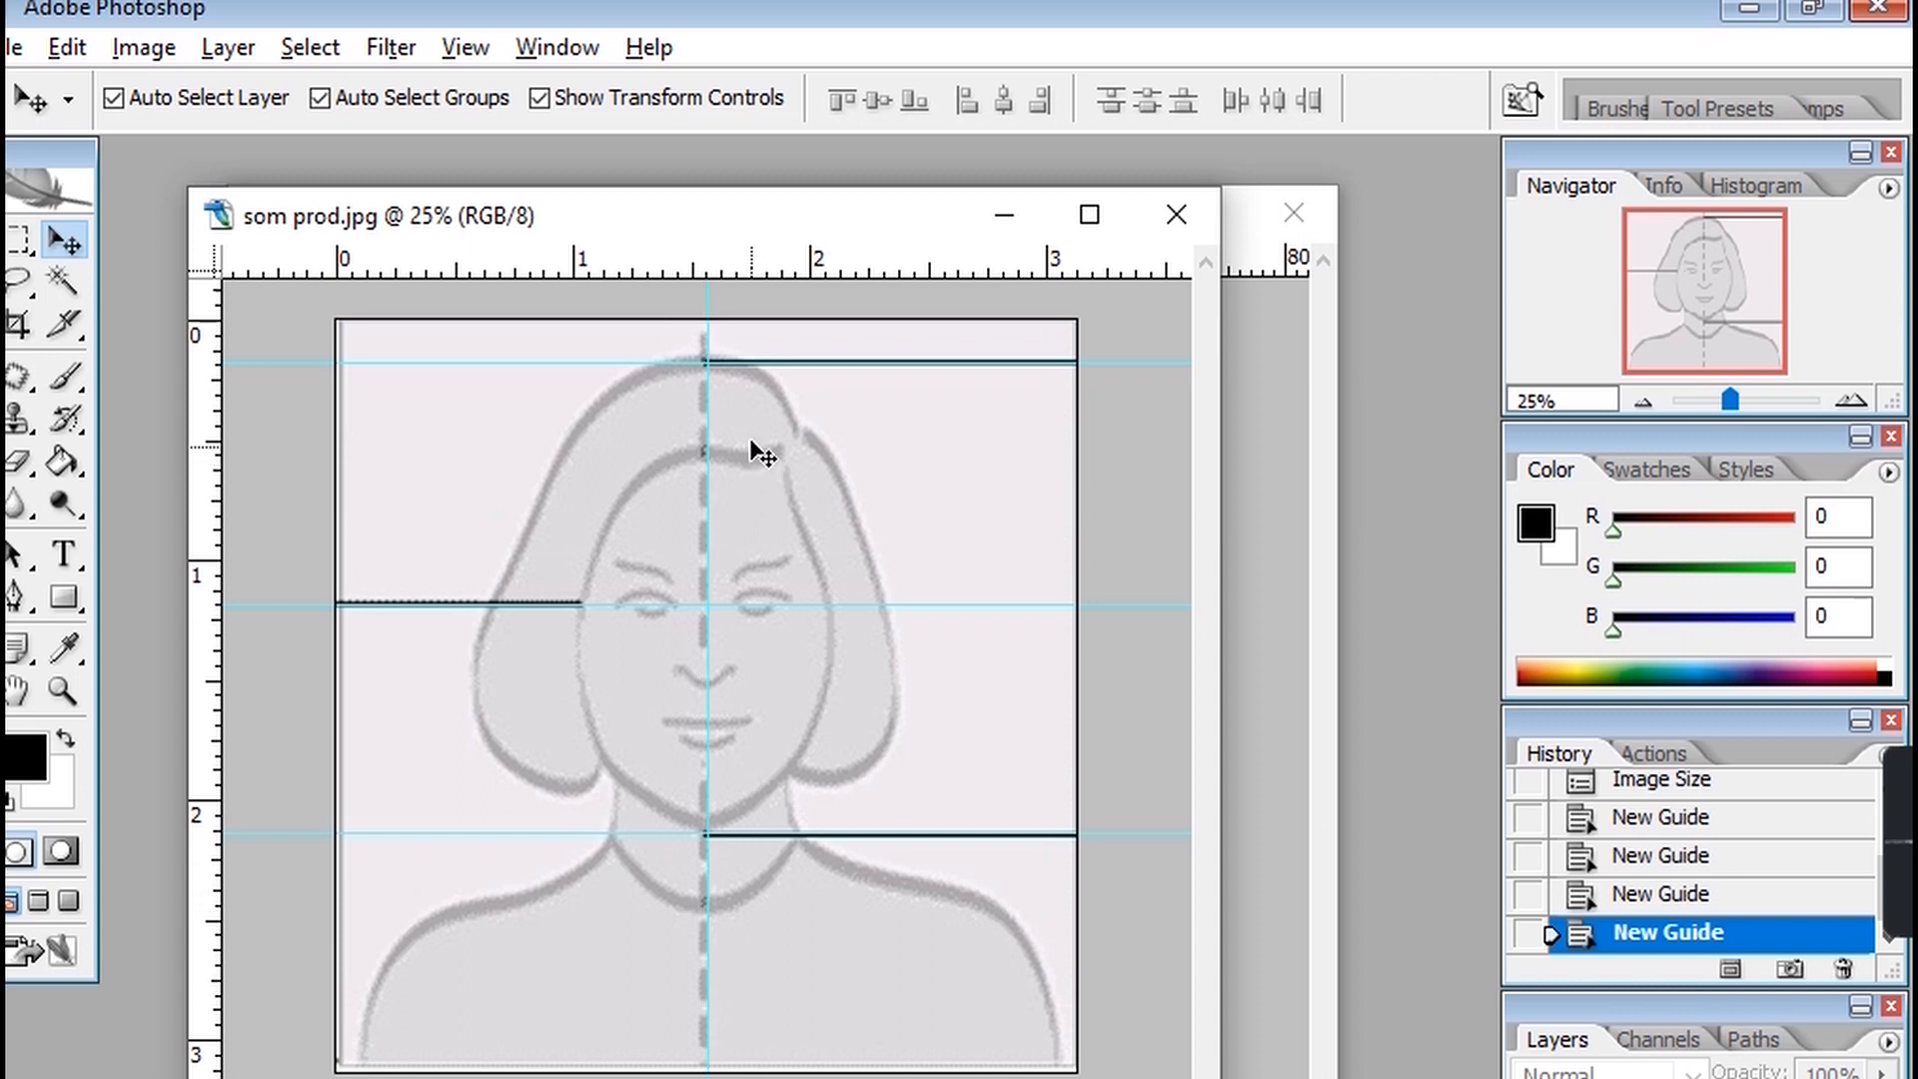
pyautogui.moveTo(704, 285); pyautogui.dragTo(707, 330)
# Switch to the portrait photo IMG_3972.JPG and convert its background into a regular layer.
pyautogui.click(1272, 539)
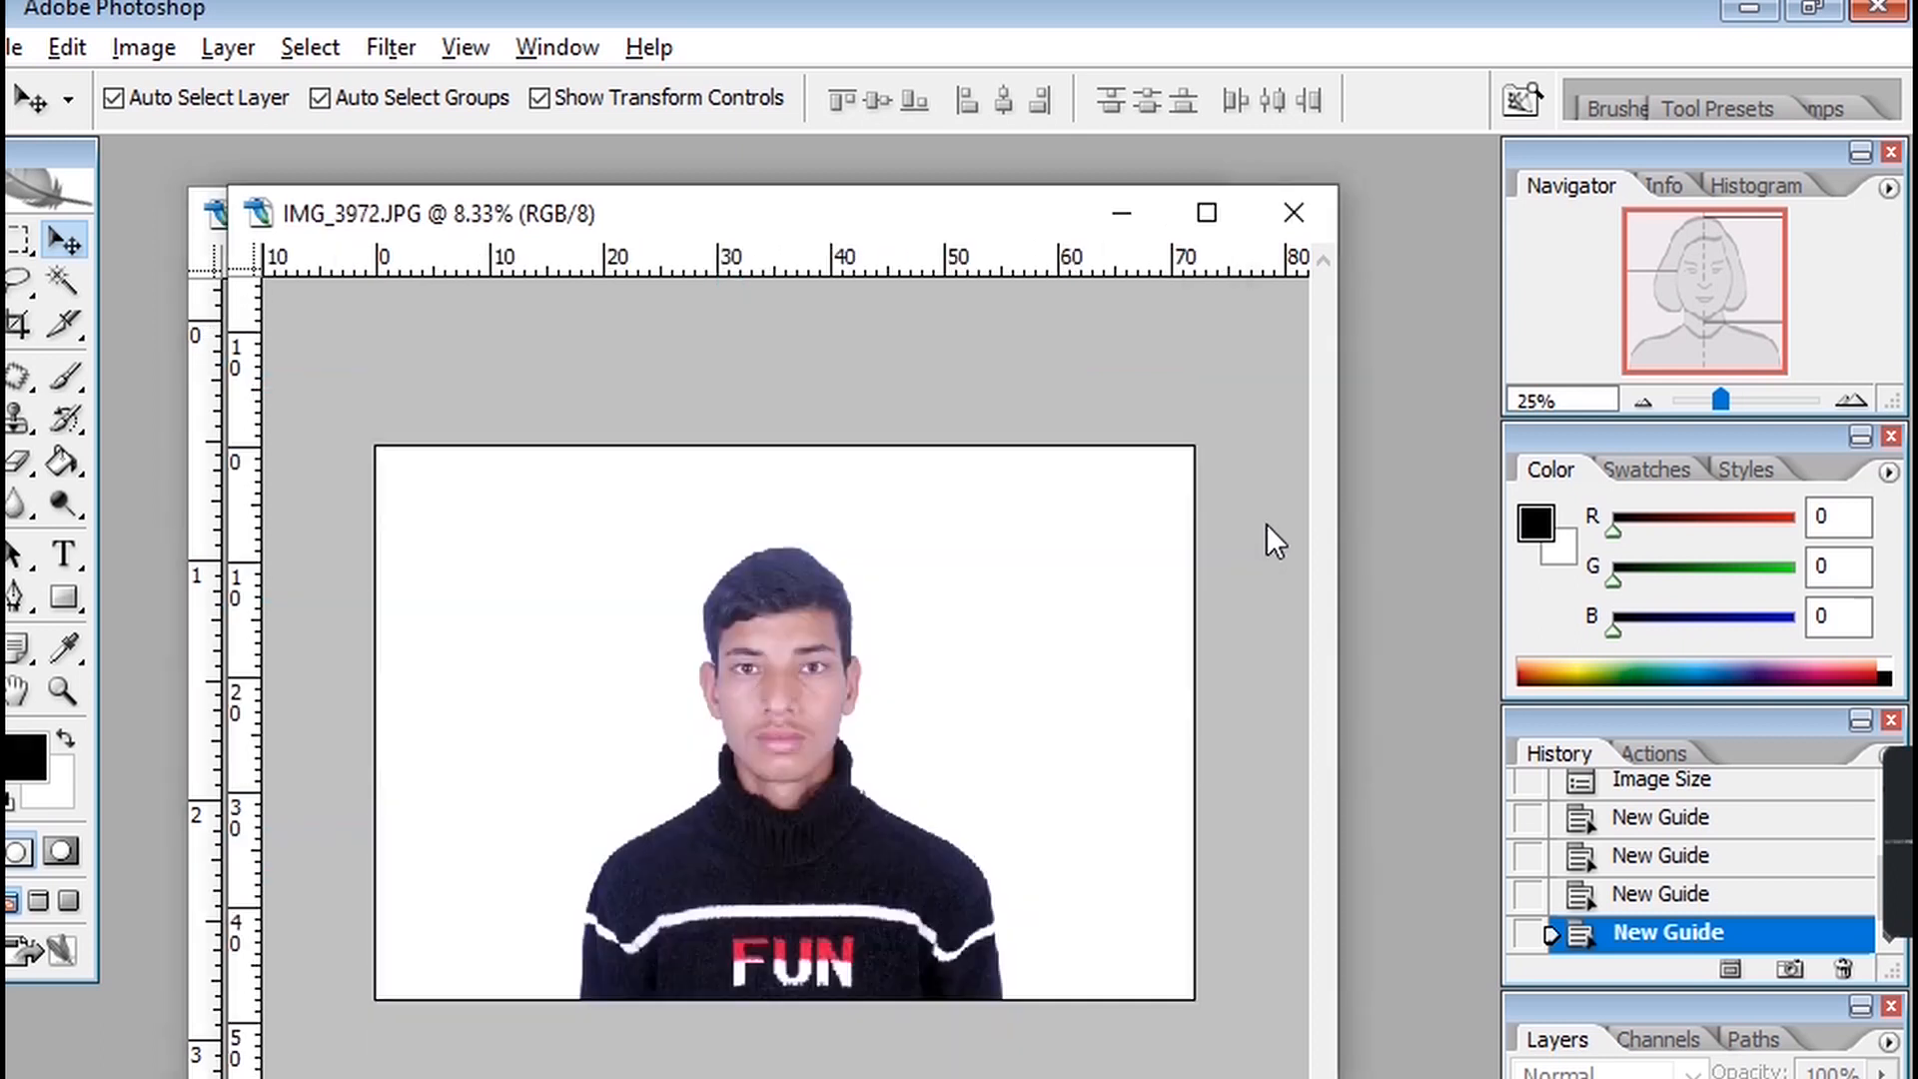
pyautogui.moveTo(647, 236); pyautogui.dragTo(695, 215)
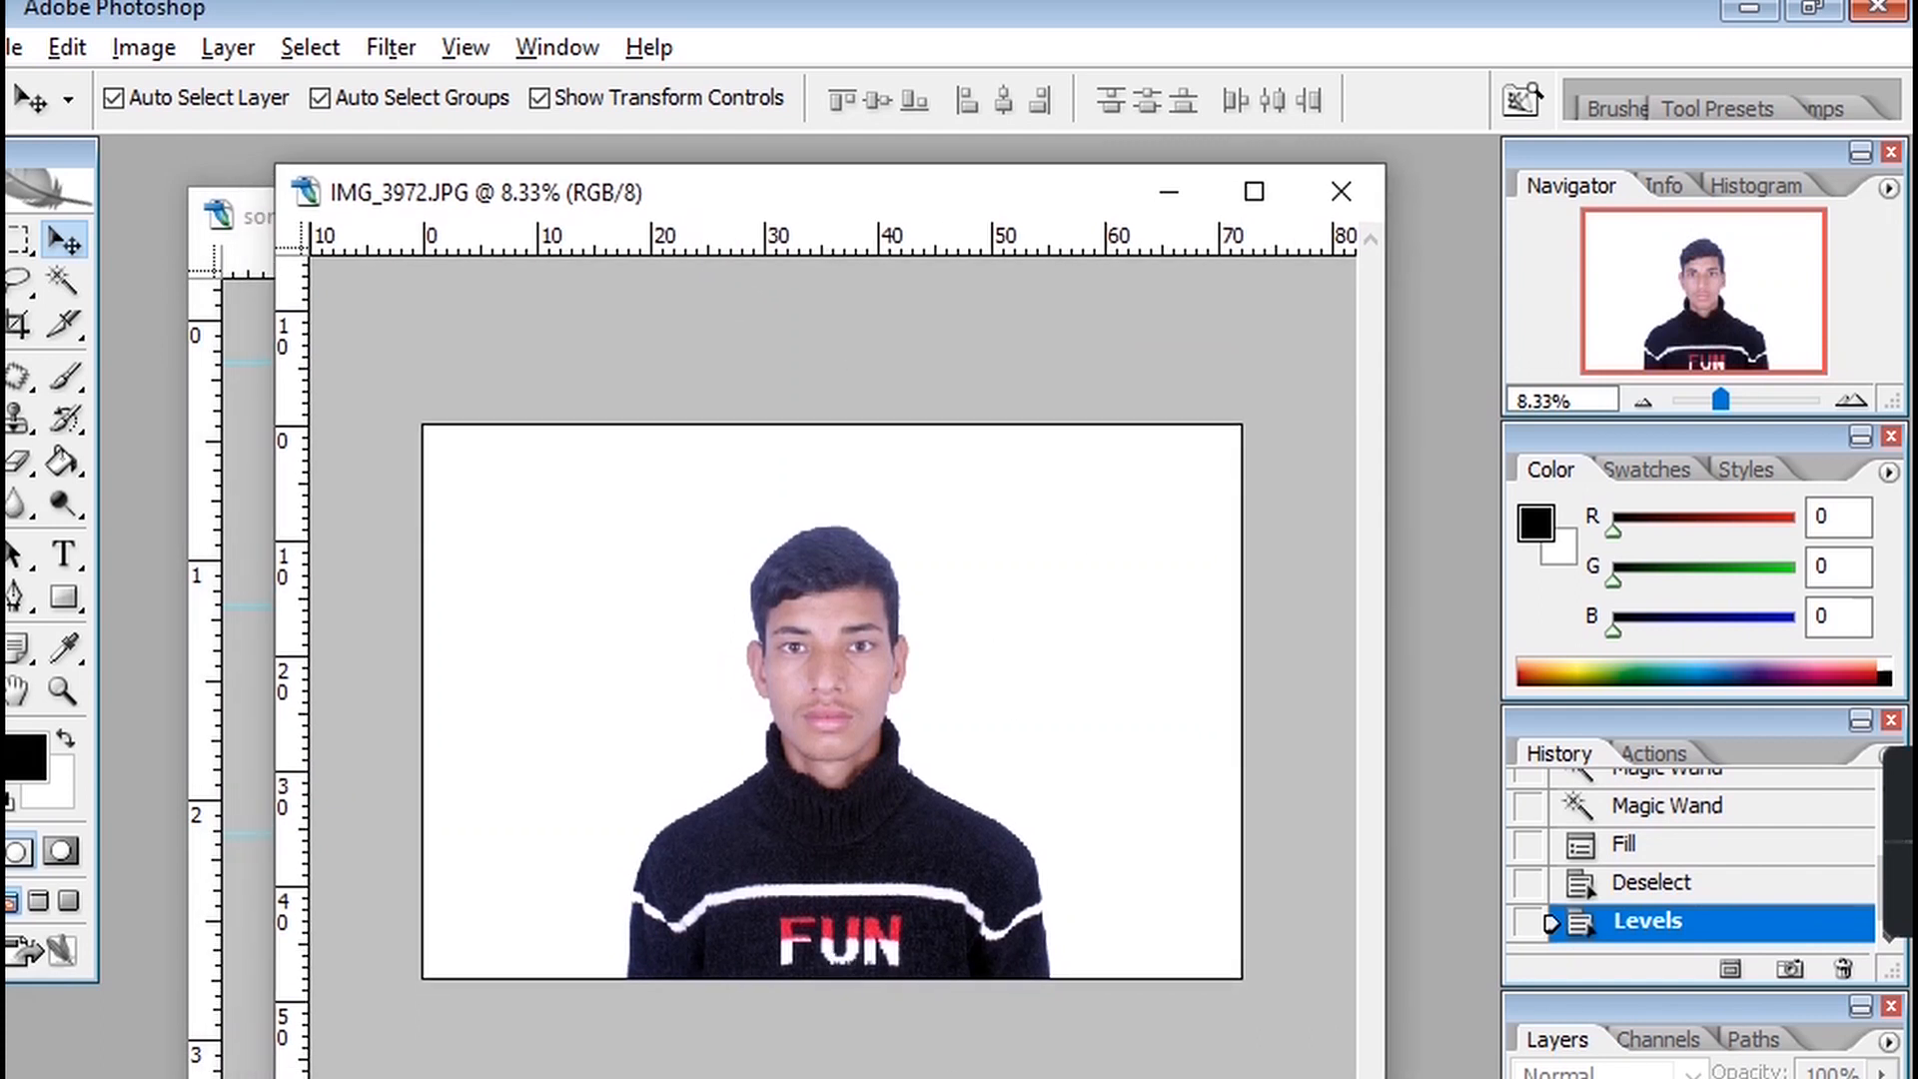
pyautogui.doubleClick(1698, 1078)
pyautogui.click(1233, 437)
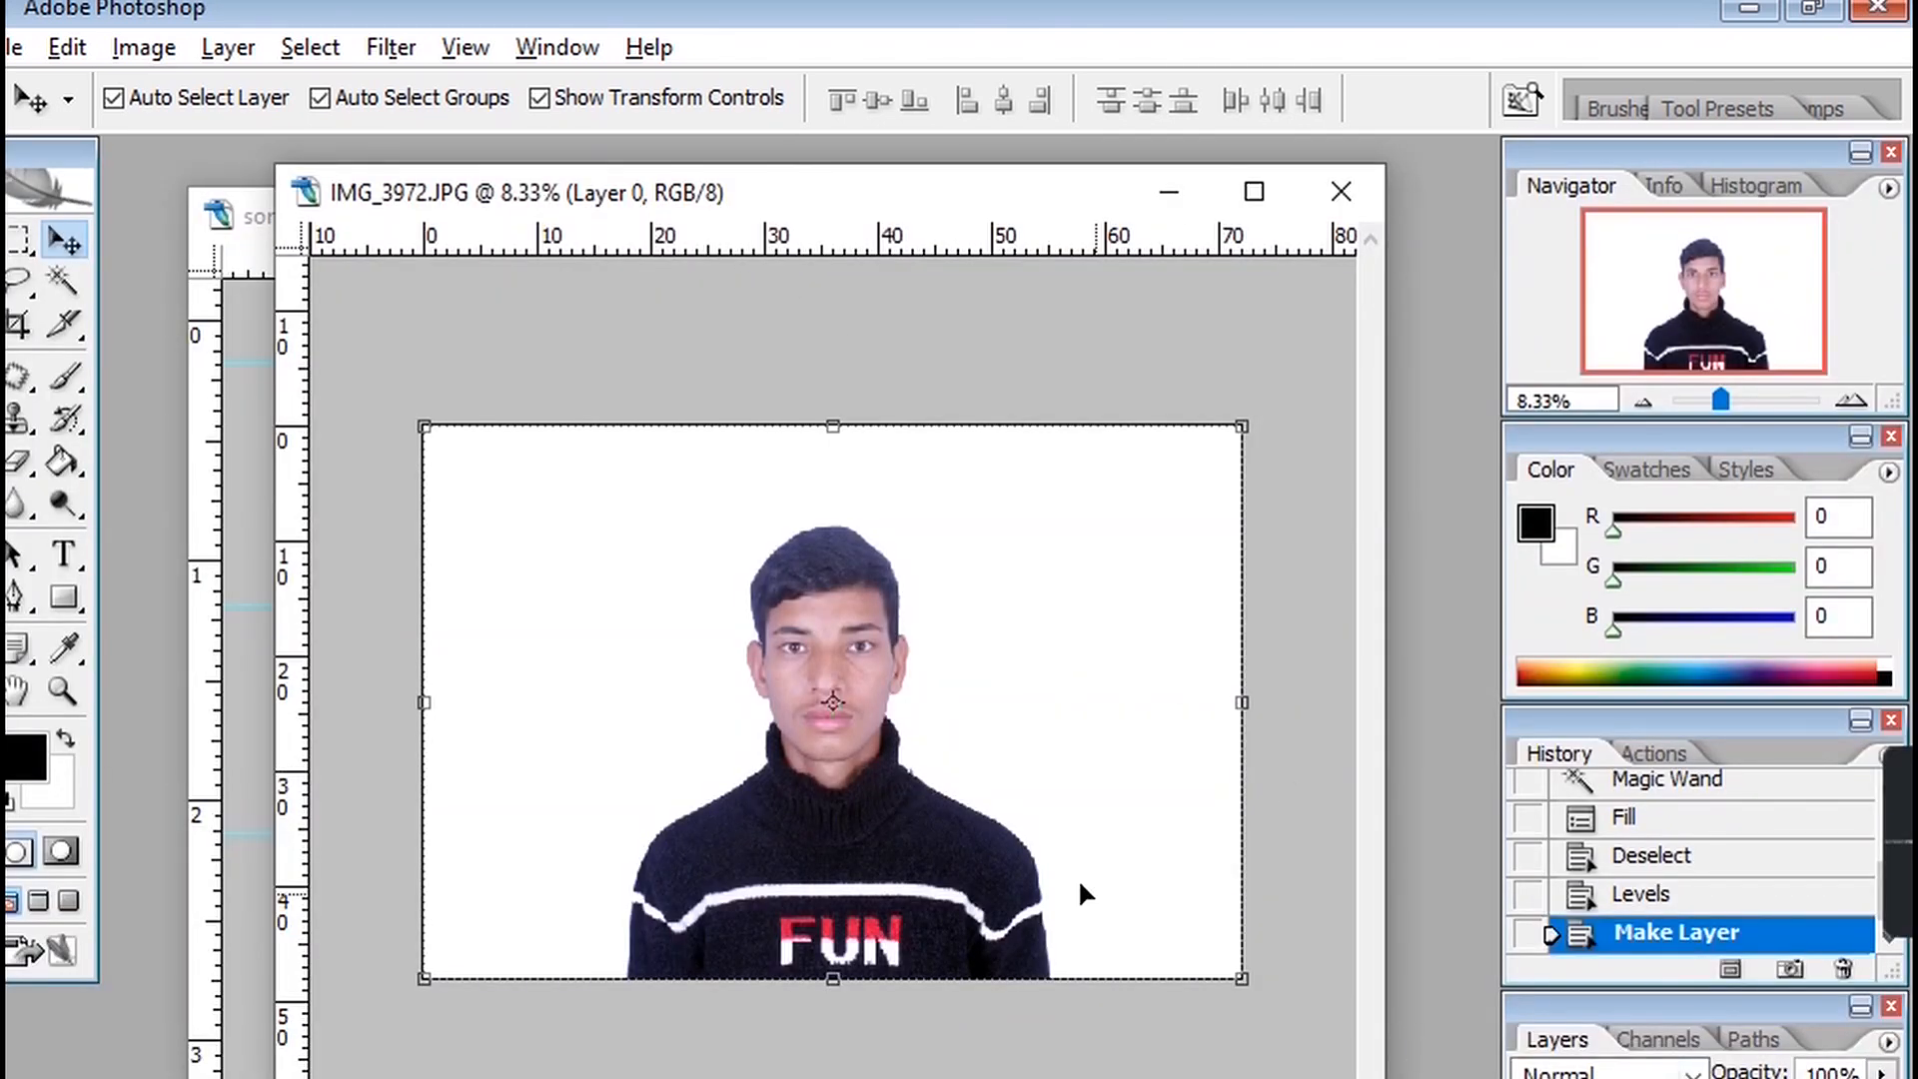
# Drag the portrait layer into the som prod template document and fit it on screen.
pyautogui.press('Tab')
pyautogui.moveTo(590, 205); pyautogui.dragTo(915, 286)
pyautogui.moveTo(1148, 723); pyautogui.dragTo(678, 832)
pyautogui.press('Tab')
pyautogui.hotkey('ctrl', '0')
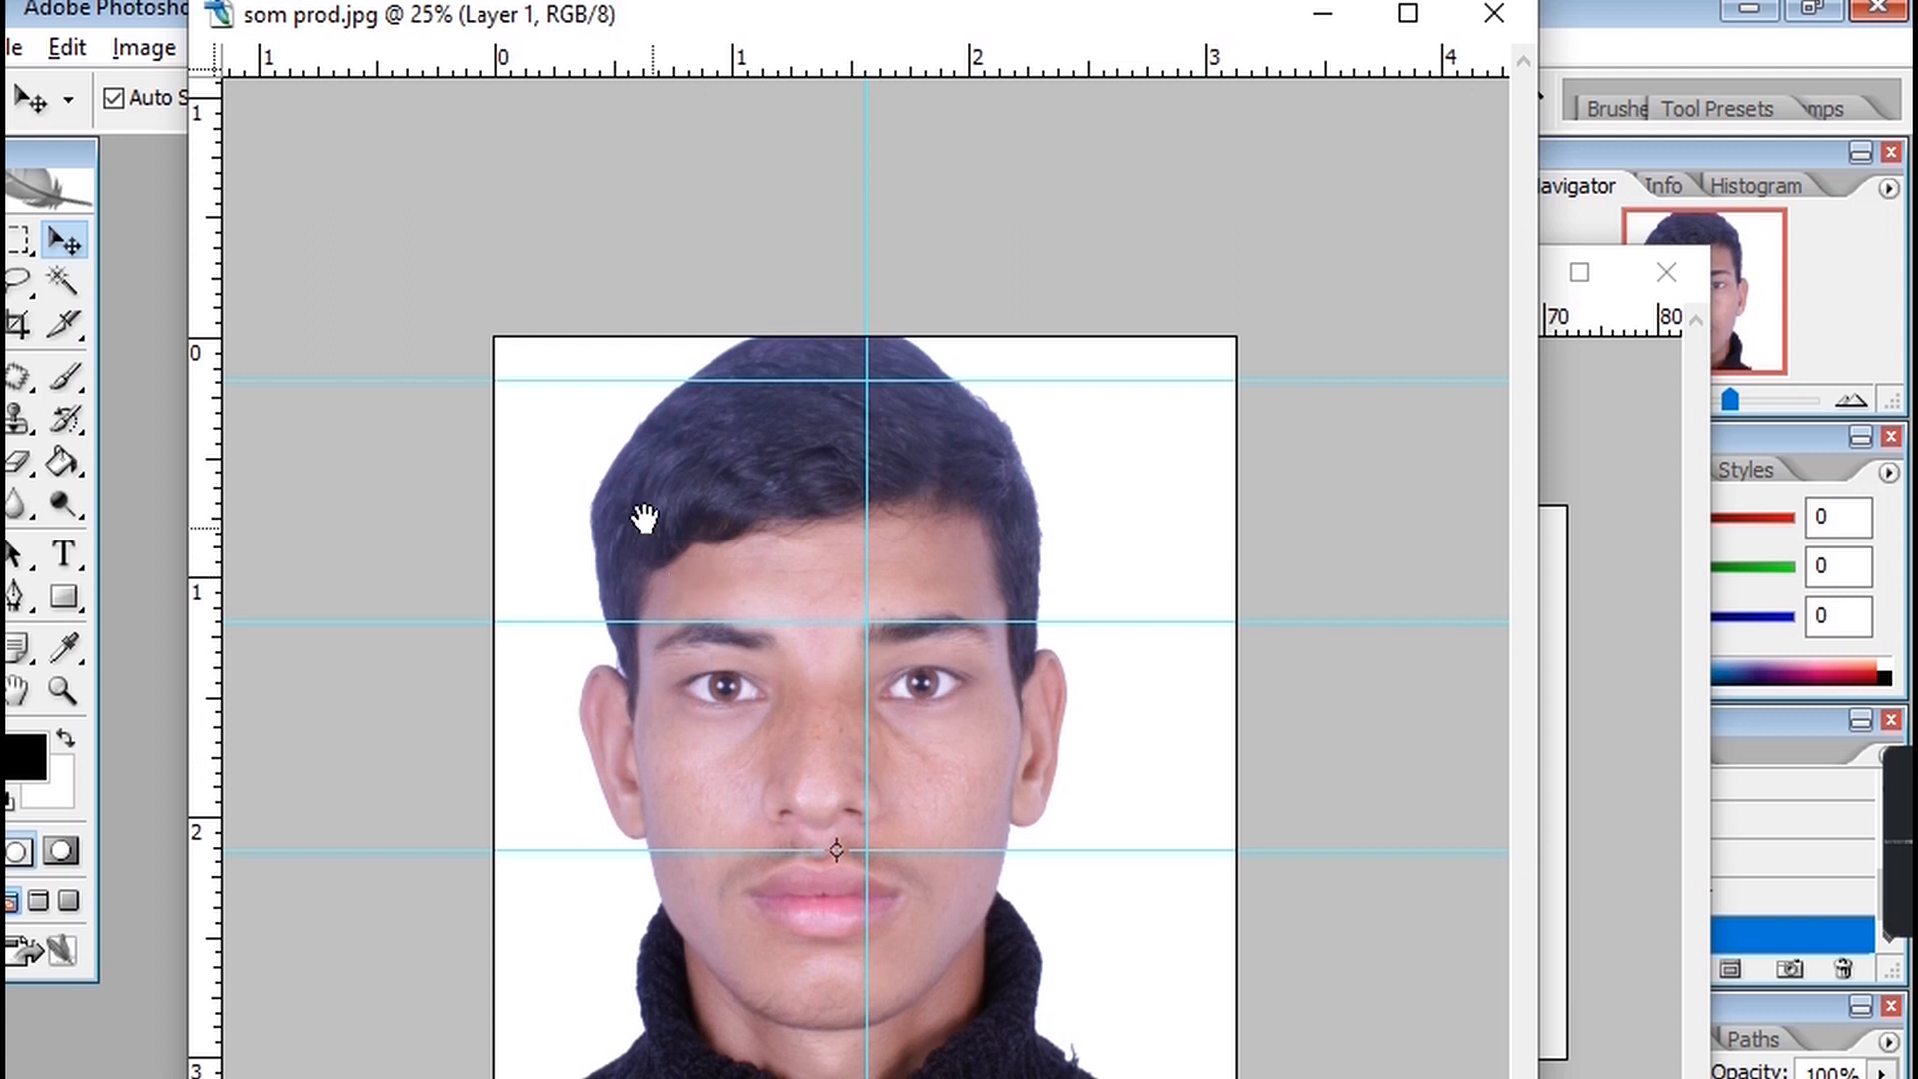
# Scale the portrait down with Free Transform and move it so the face centres on the vertical guide.
pyautogui.moveTo(613, 445); pyautogui.dragTo(737, 601)
pyautogui.moveTo(590, 473); pyautogui.dragTo(746, 520)
pyautogui.moveTo(604, 522); pyautogui.dragTo(741, 521)
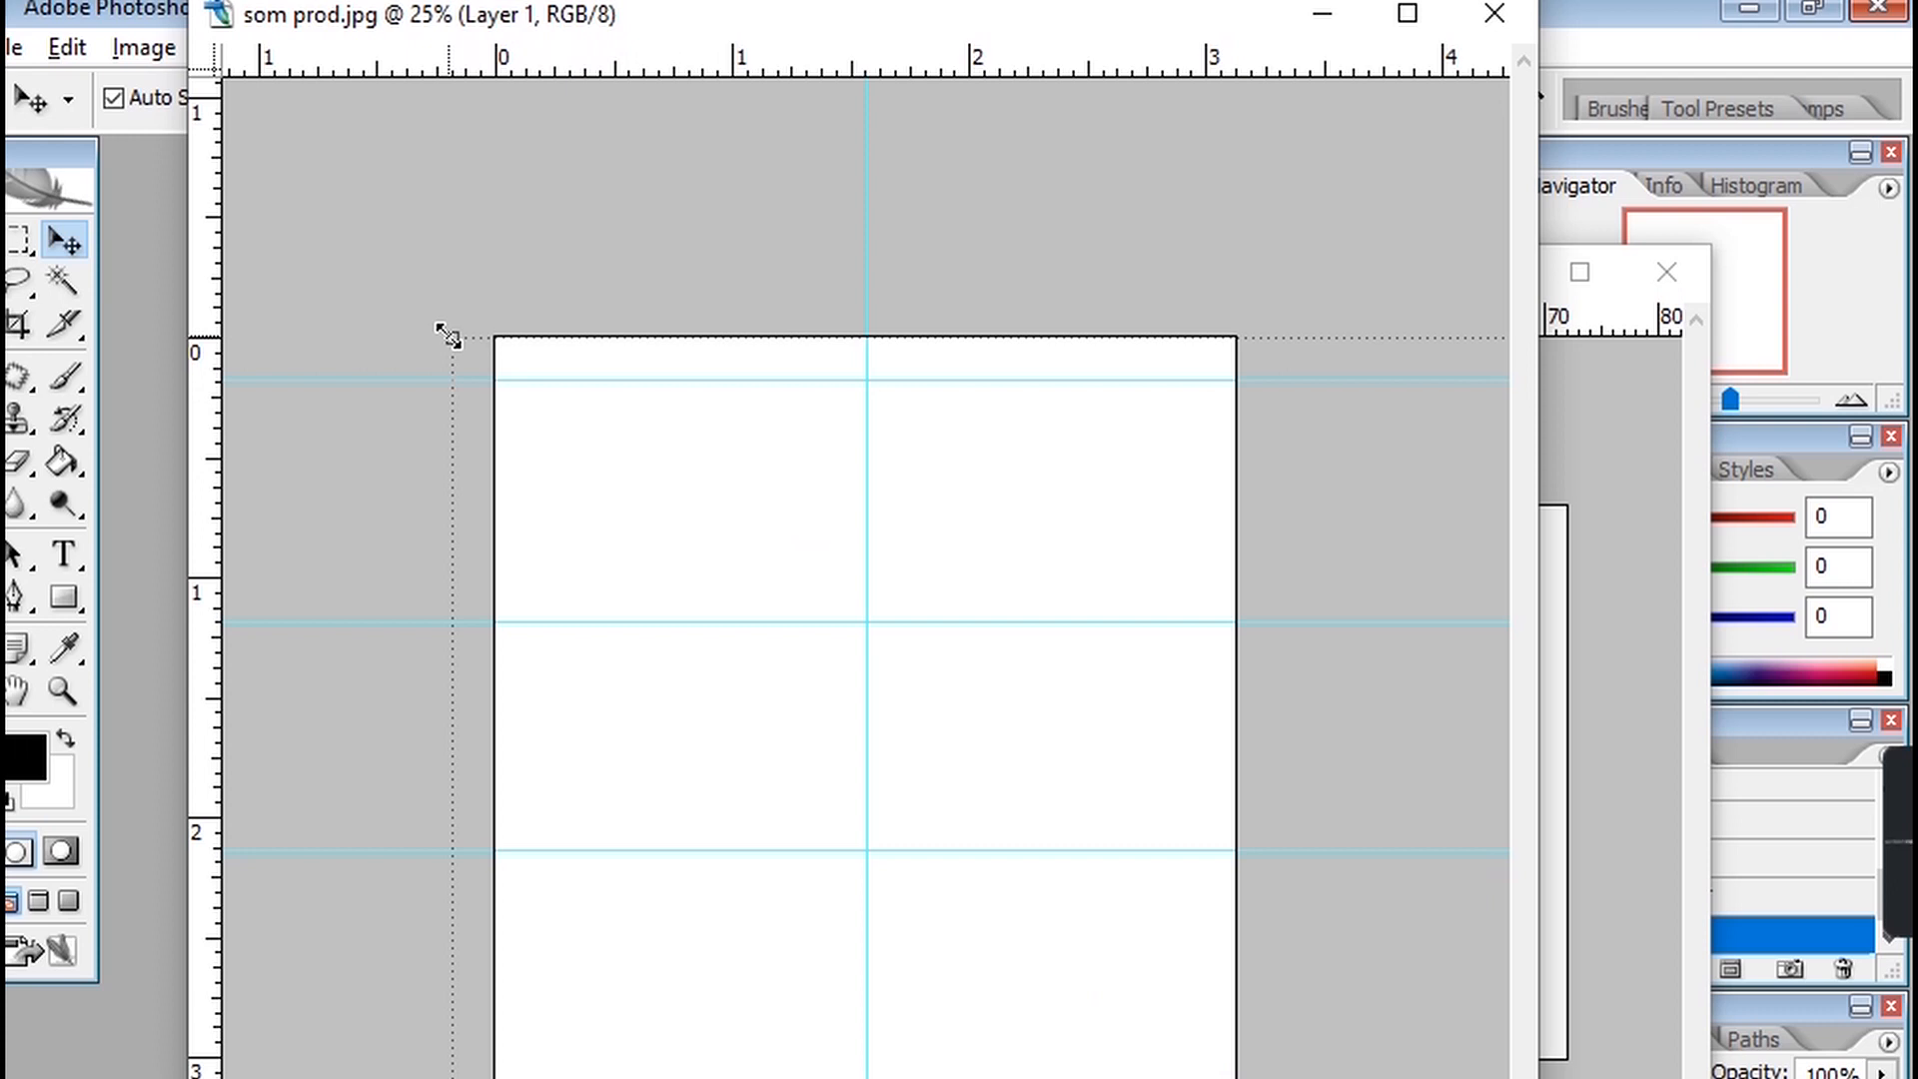
pyautogui.moveTo(449, 336); pyautogui.dragTo(946, 776)
pyautogui.moveTo(1107, 777); pyautogui.dragTo(519, 376)
pyautogui.moveTo(357, 269)
pyautogui.mouseDown()
pyautogui.moveTo(497, 410)
pyautogui.moveTo(897, 693)
pyautogui.mouseUp()
pyautogui.moveTo(1119, 754); pyautogui.dragTo(543, 376)
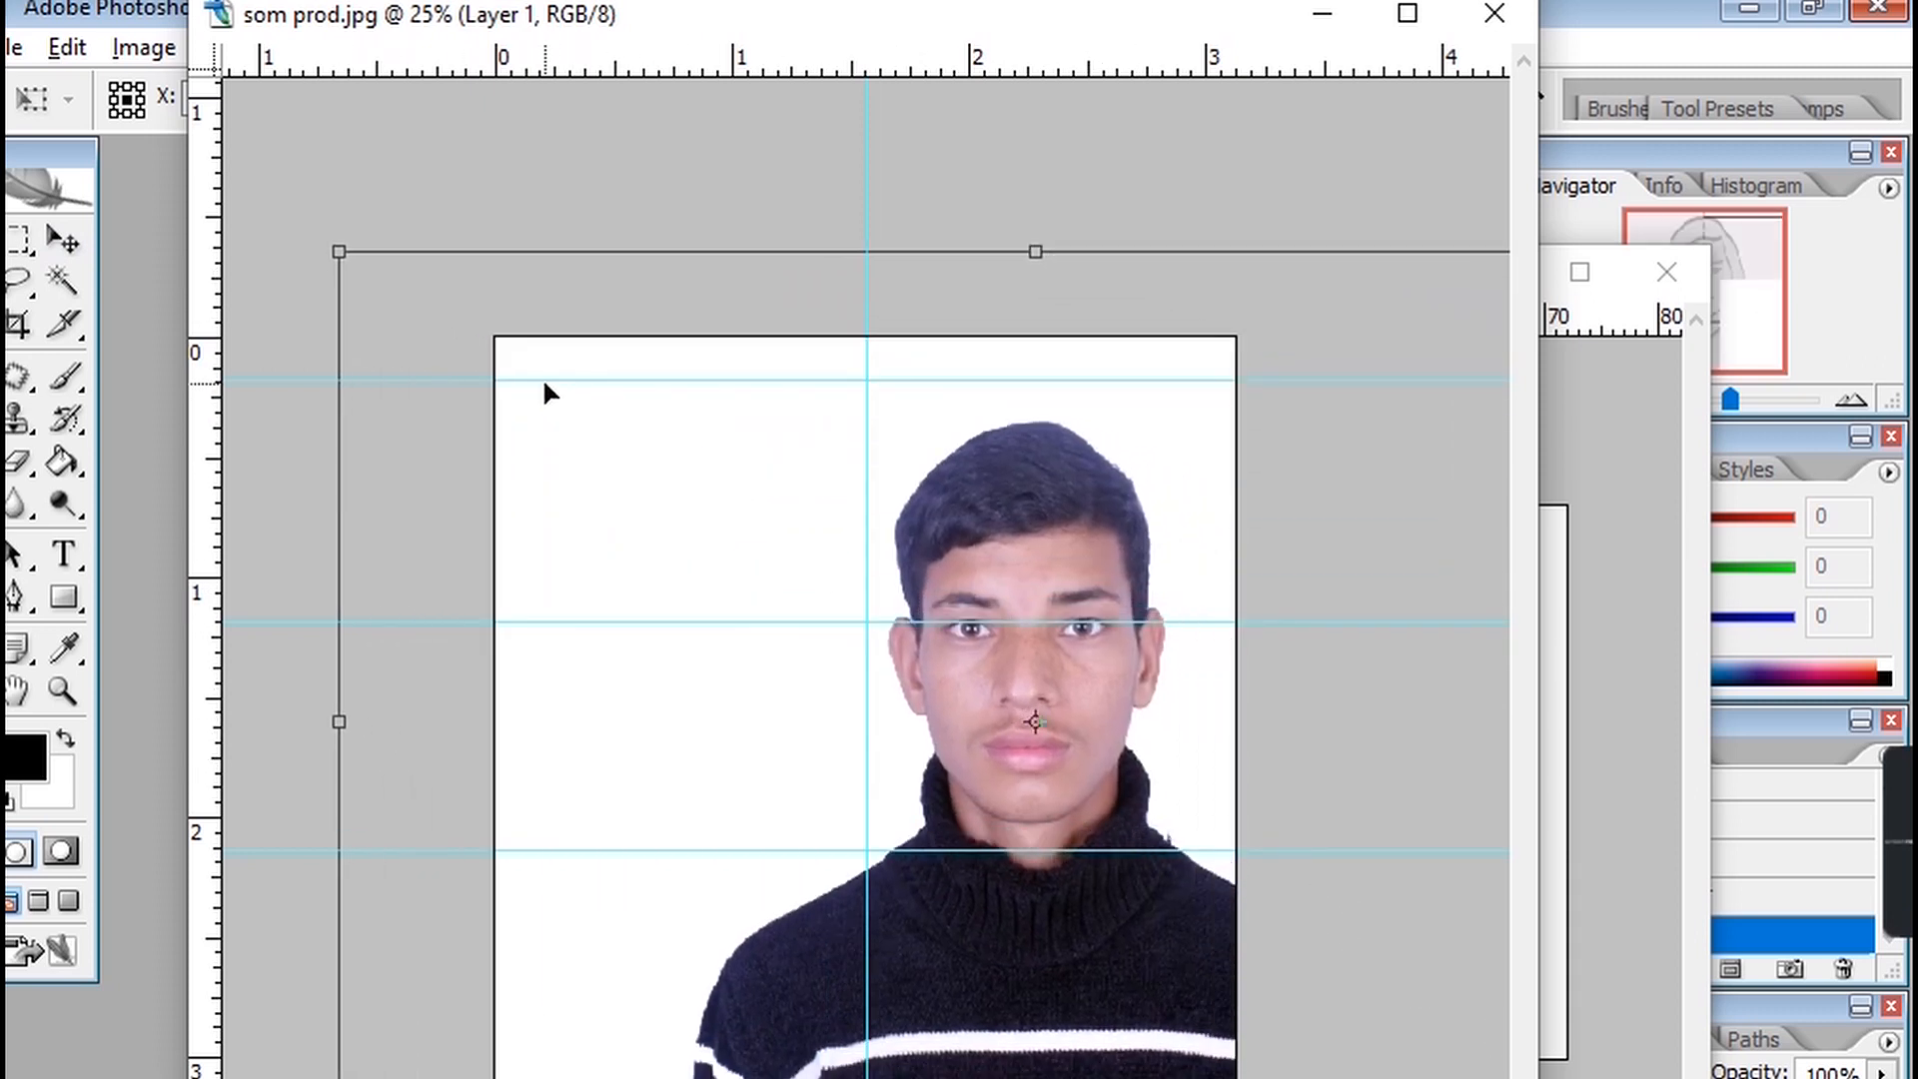
pyautogui.moveTo(1059, 526); pyautogui.dragTo(907, 522)
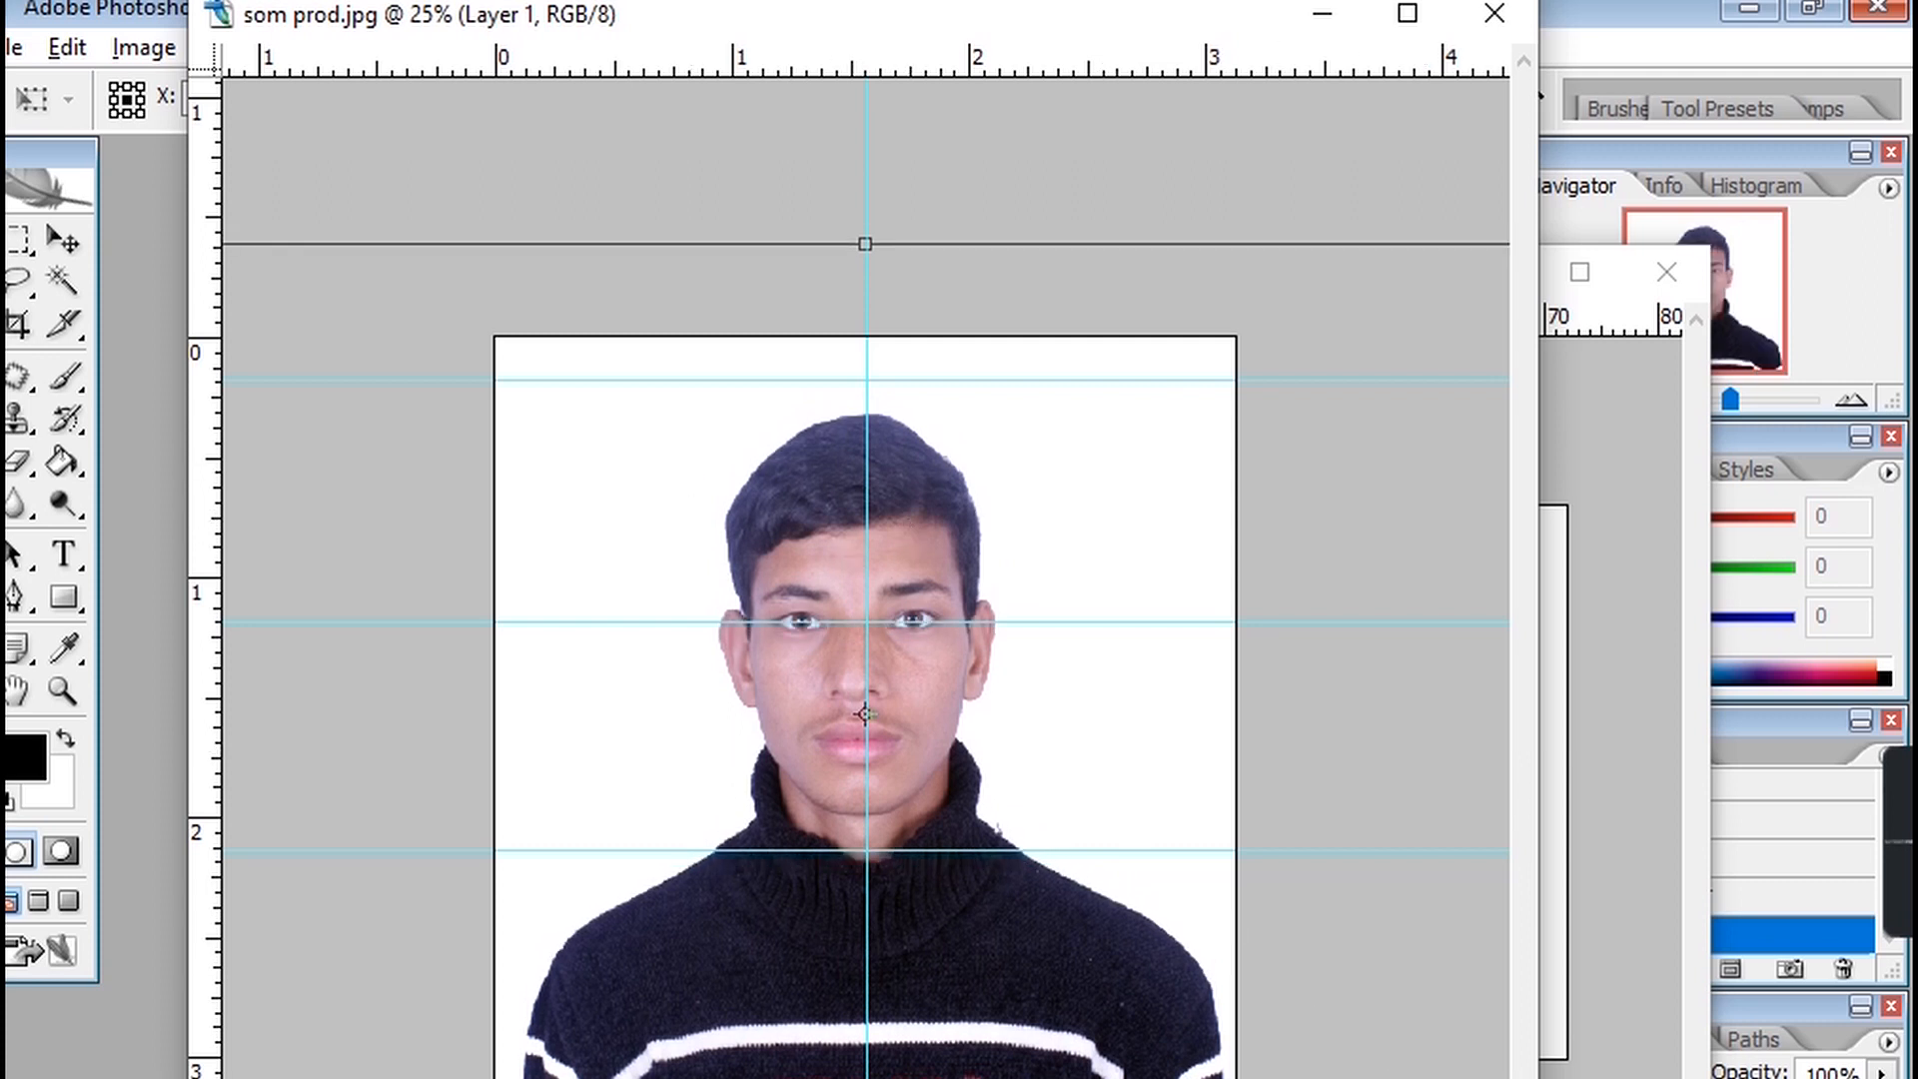
# Enlarge the portrait slightly from its corner handle and nudge it right to realign with the centre guide.
pyautogui.click(1408, 13)
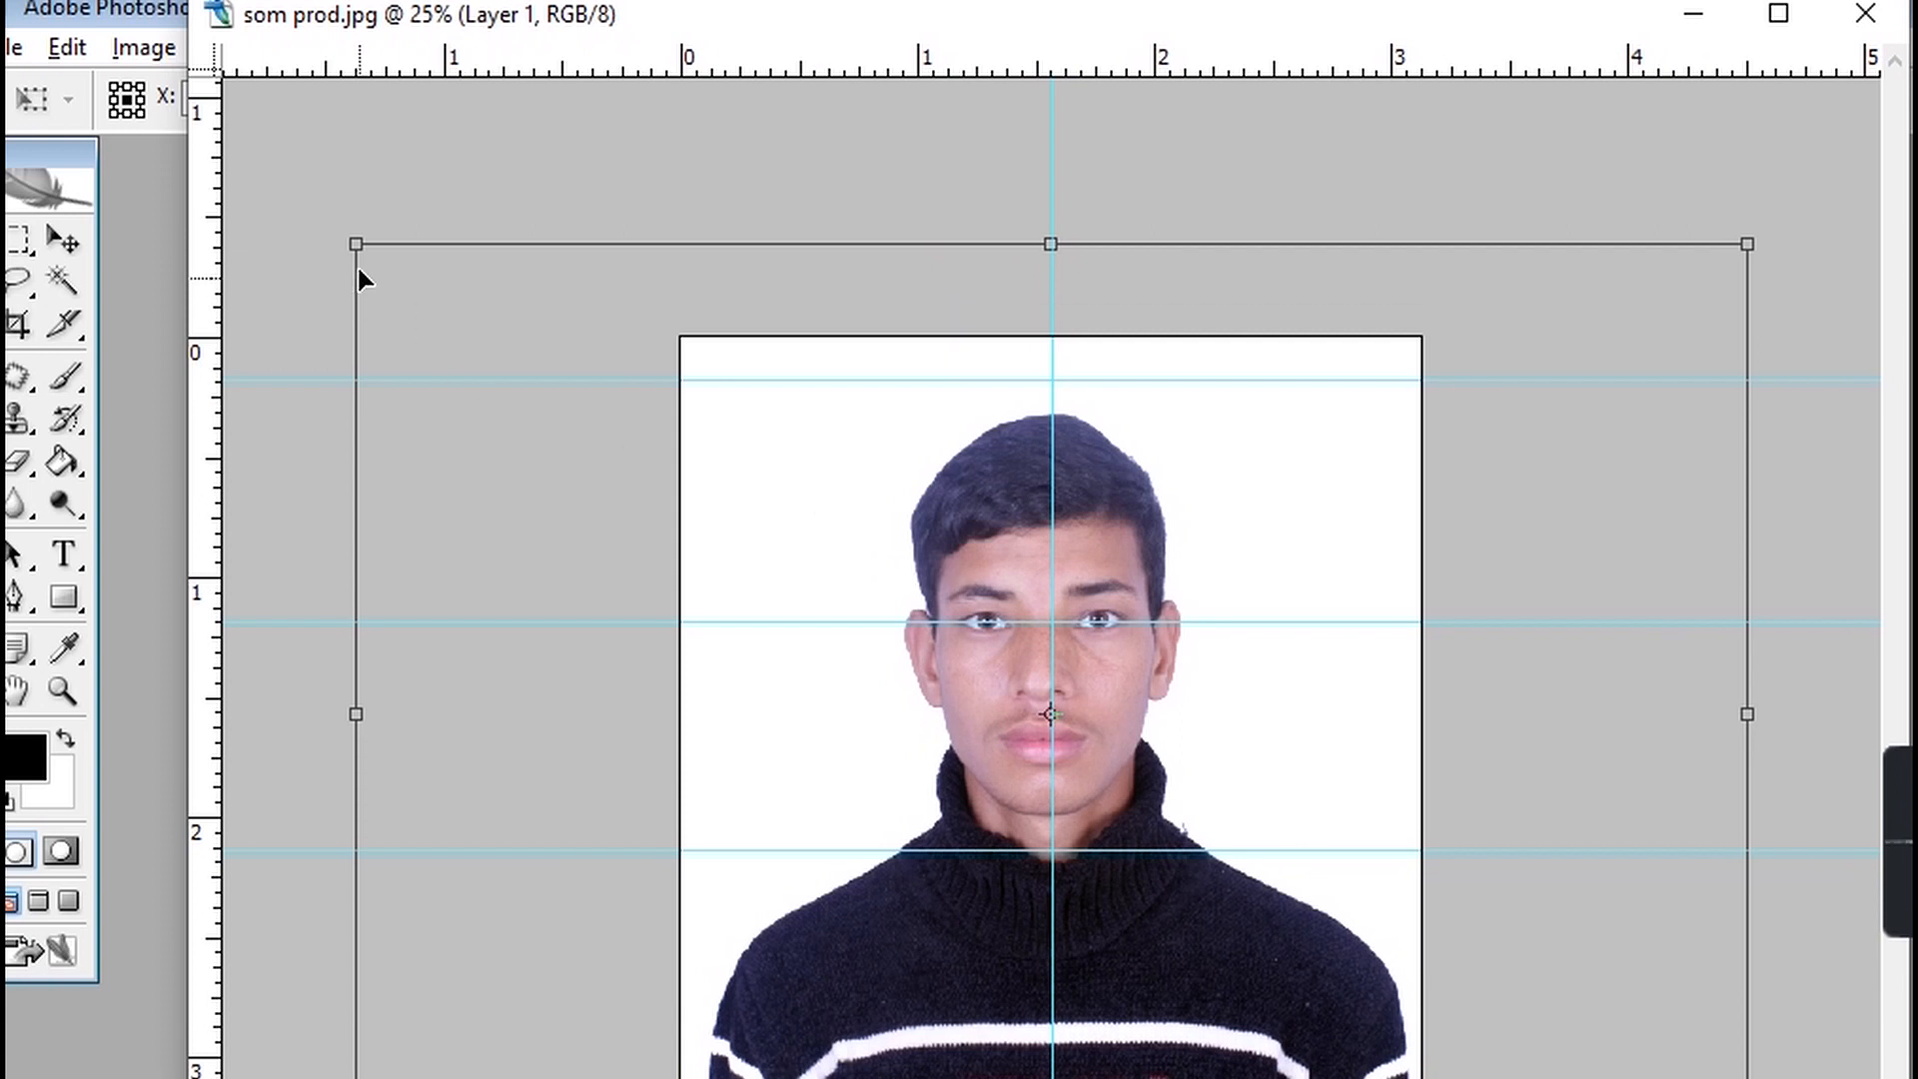
pyautogui.moveTo(357, 246); pyautogui.dragTo(314, 191)
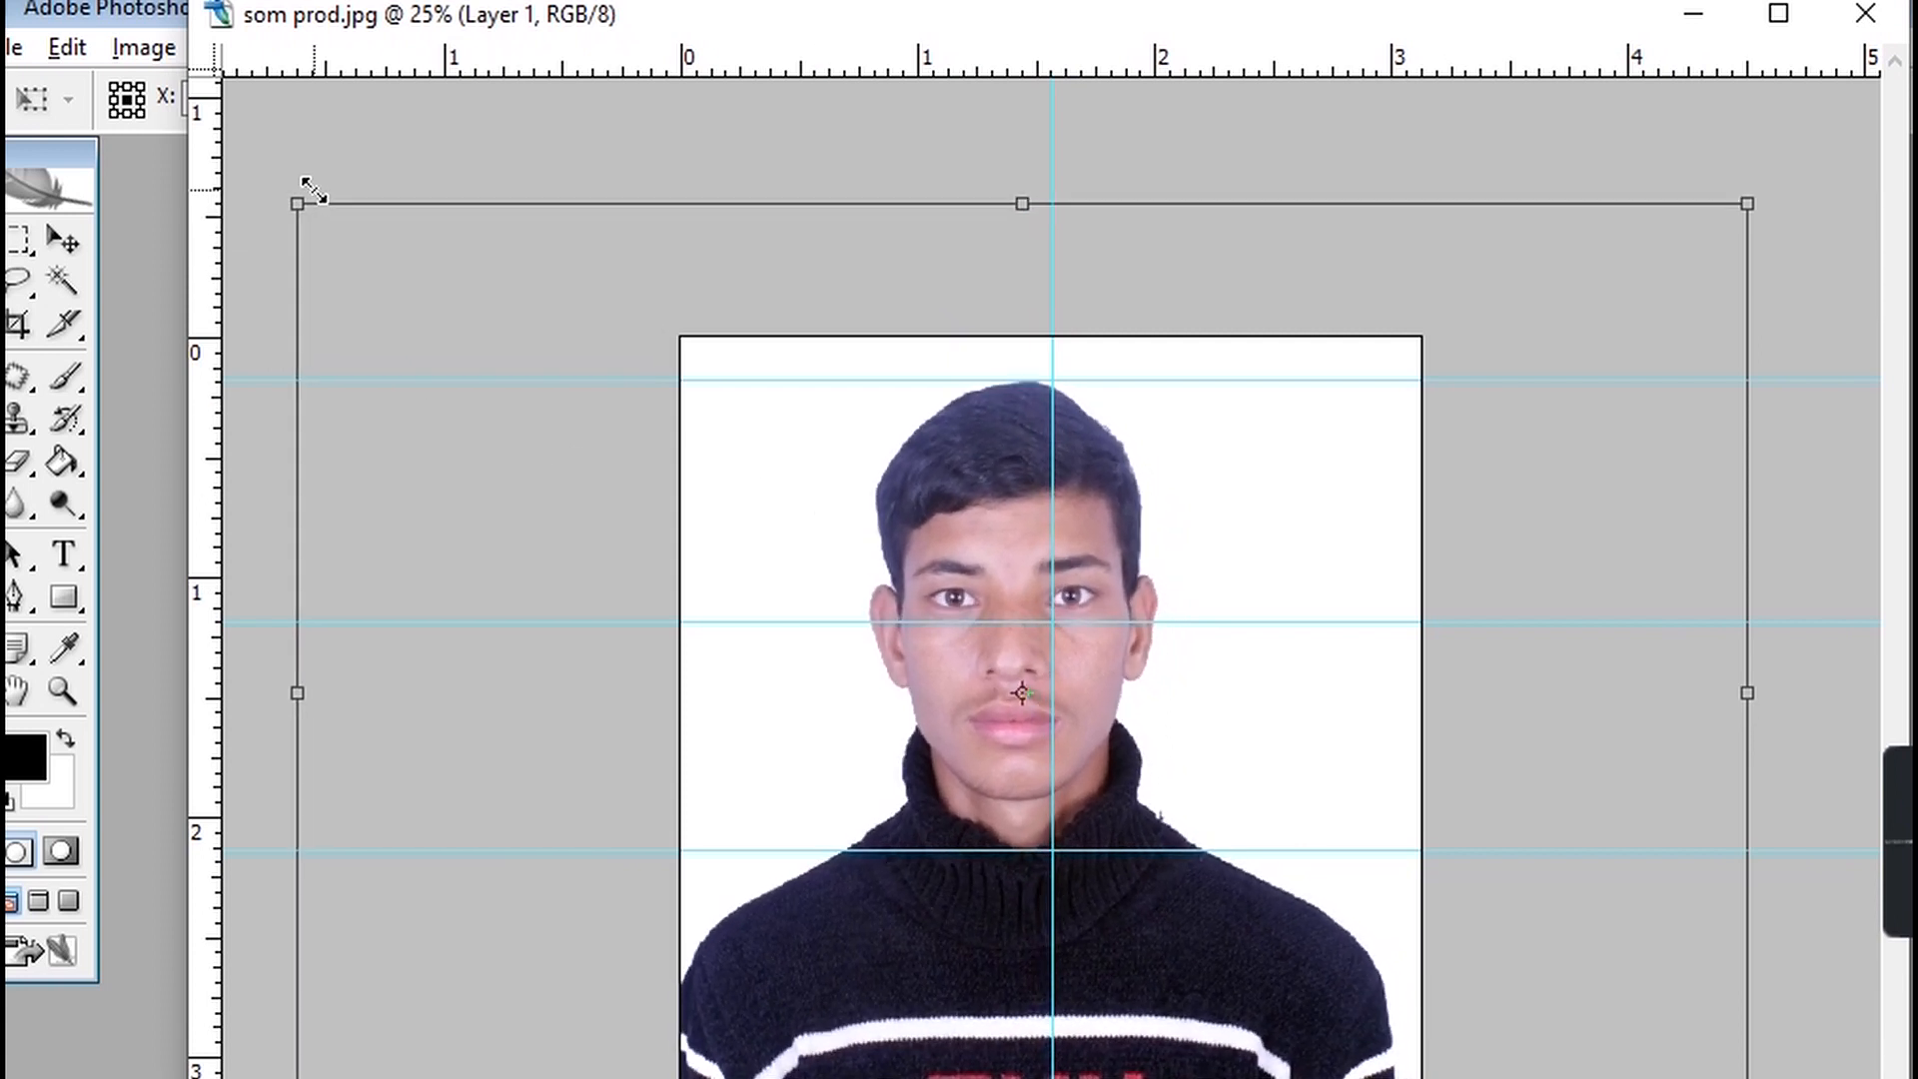
pyautogui.press('Right')
pyautogui.press('Right')
pyautogui.press('Right')
pyautogui.press('Right')
pyautogui.press('Right')
pyautogui.press('Right')
pyautogui.press('Right')
pyautogui.press('Right')
pyautogui.press('Right')
pyautogui.press('Right')
pyautogui.press('Right')
pyautogui.press('Right')
pyautogui.press('Right')
pyautogui.press('Right')
pyautogui.press('Right')
pyautogui.press('Right')
pyautogui.press('Right')
pyautogui.press('Right')
pyautogui.press('Right')
pyautogui.press('Right')
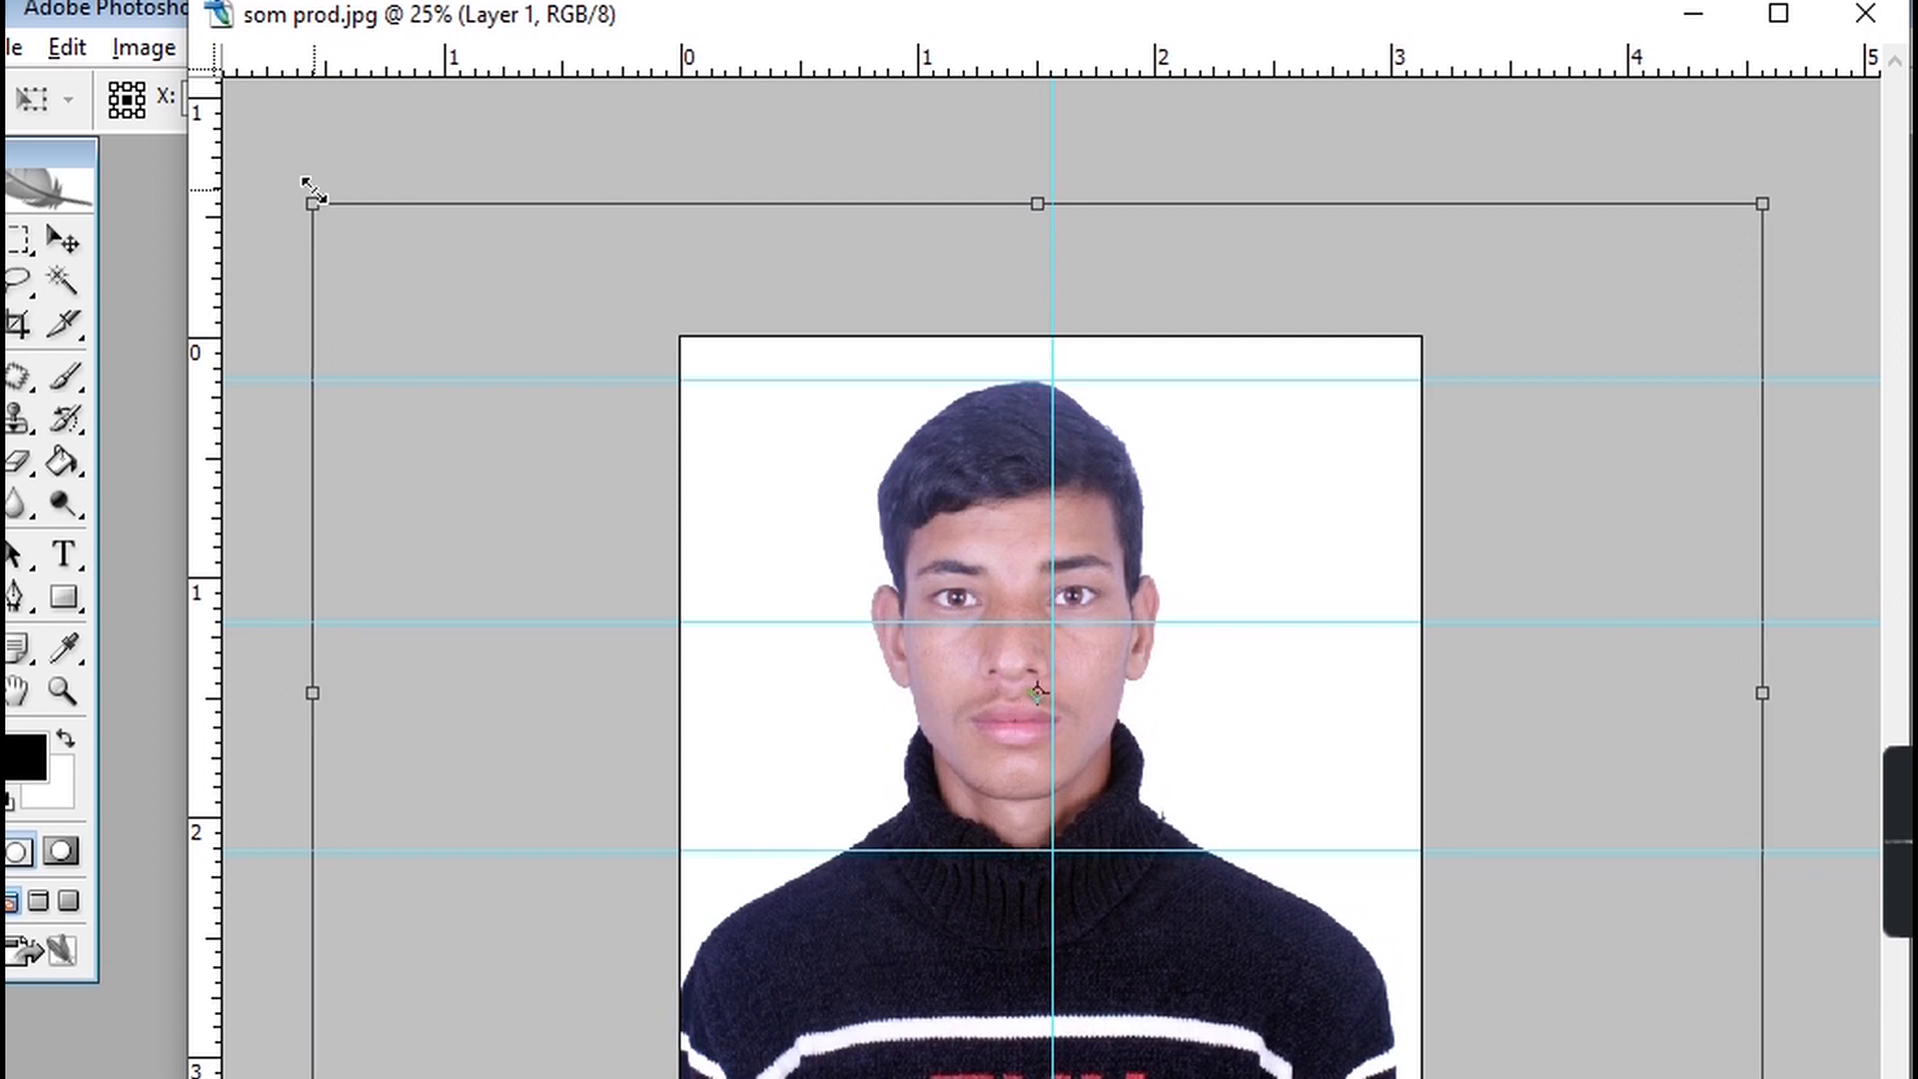
pyautogui.press('Right')
pyautogui.press('Right')
pyautogui.press('Right')
pyautogui.press('Right')
pyautogui.press('Right')
pyautogui.press('Right')
pyautogui.press('Right')
pyautogui.press('Right')
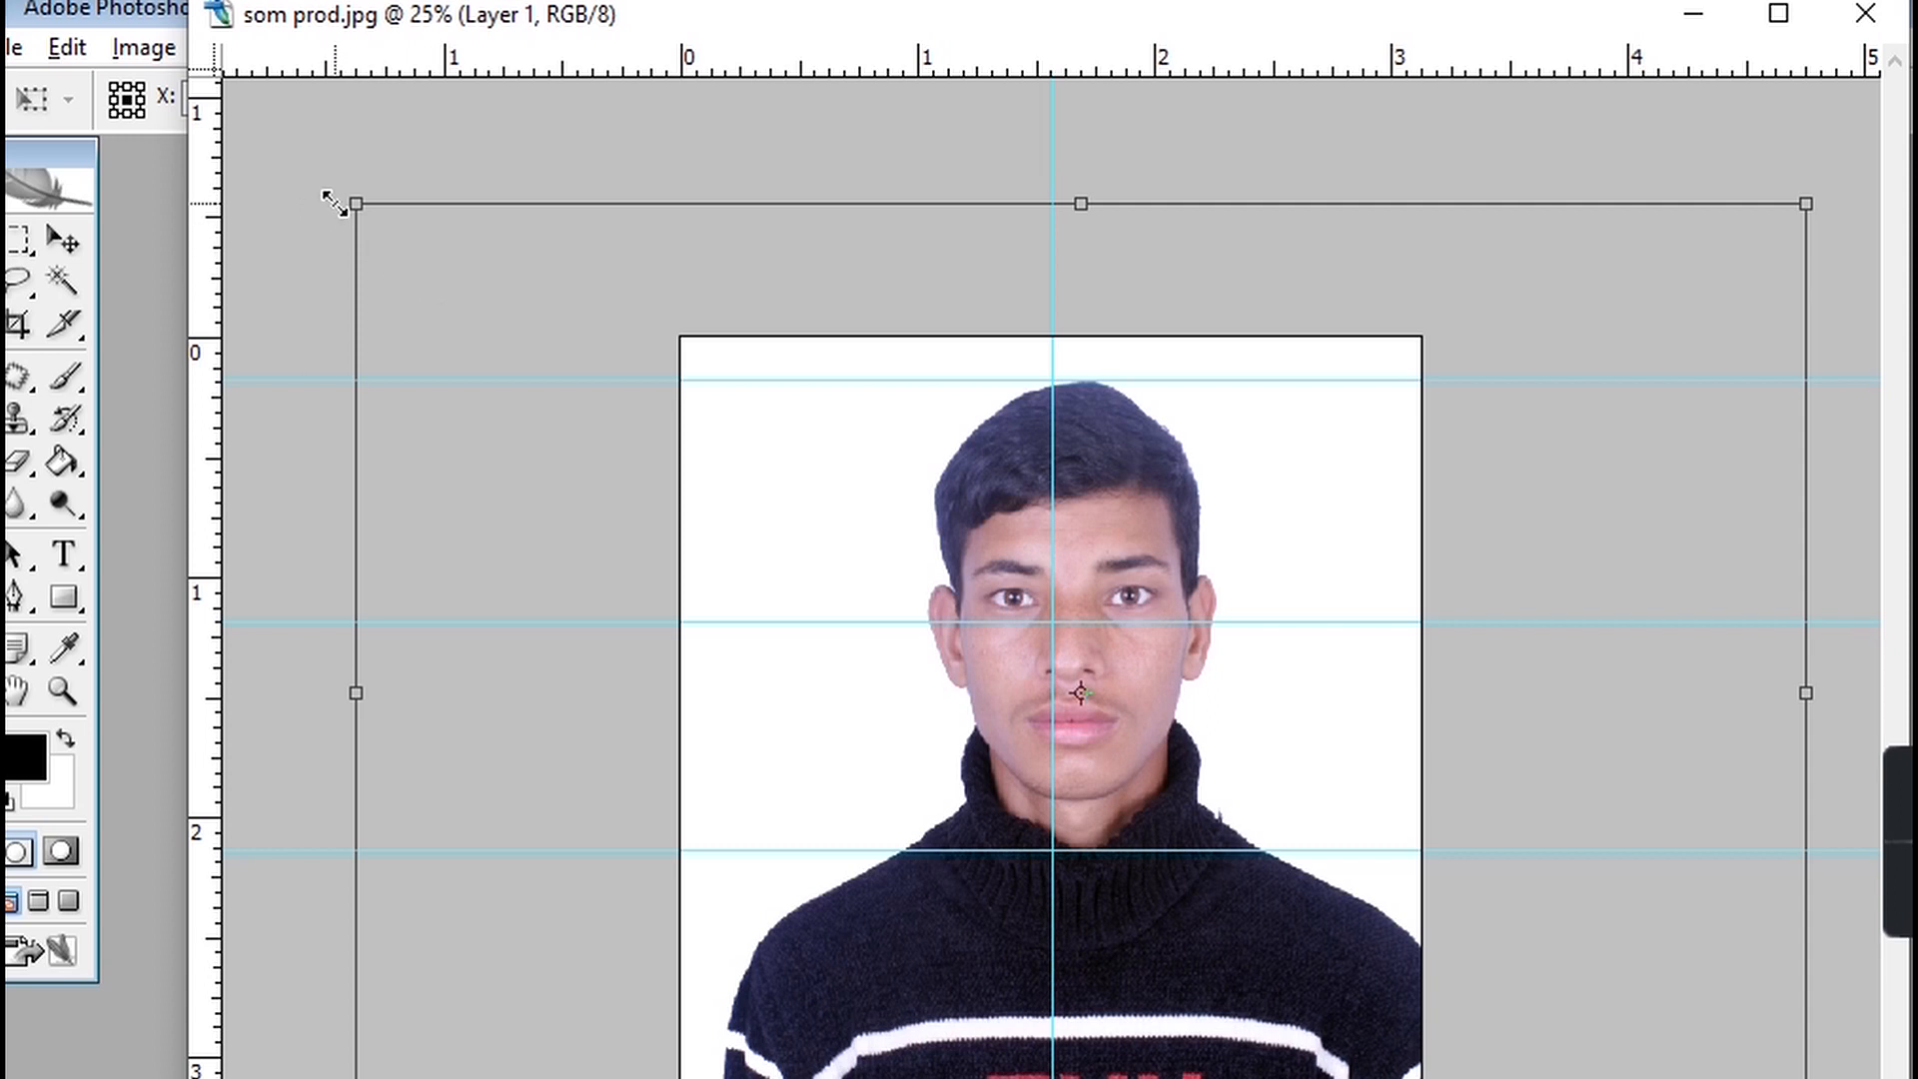
# Enlarge the portrait further and nudge it until head top, eyes and chin sit on the horizontal guides.
pyautogui.moveTo(337, 195); pyautogui.dragTo(195, 118)
pyautogui.moveTo(917, 563); pyautogui.dragTo(940, 595)
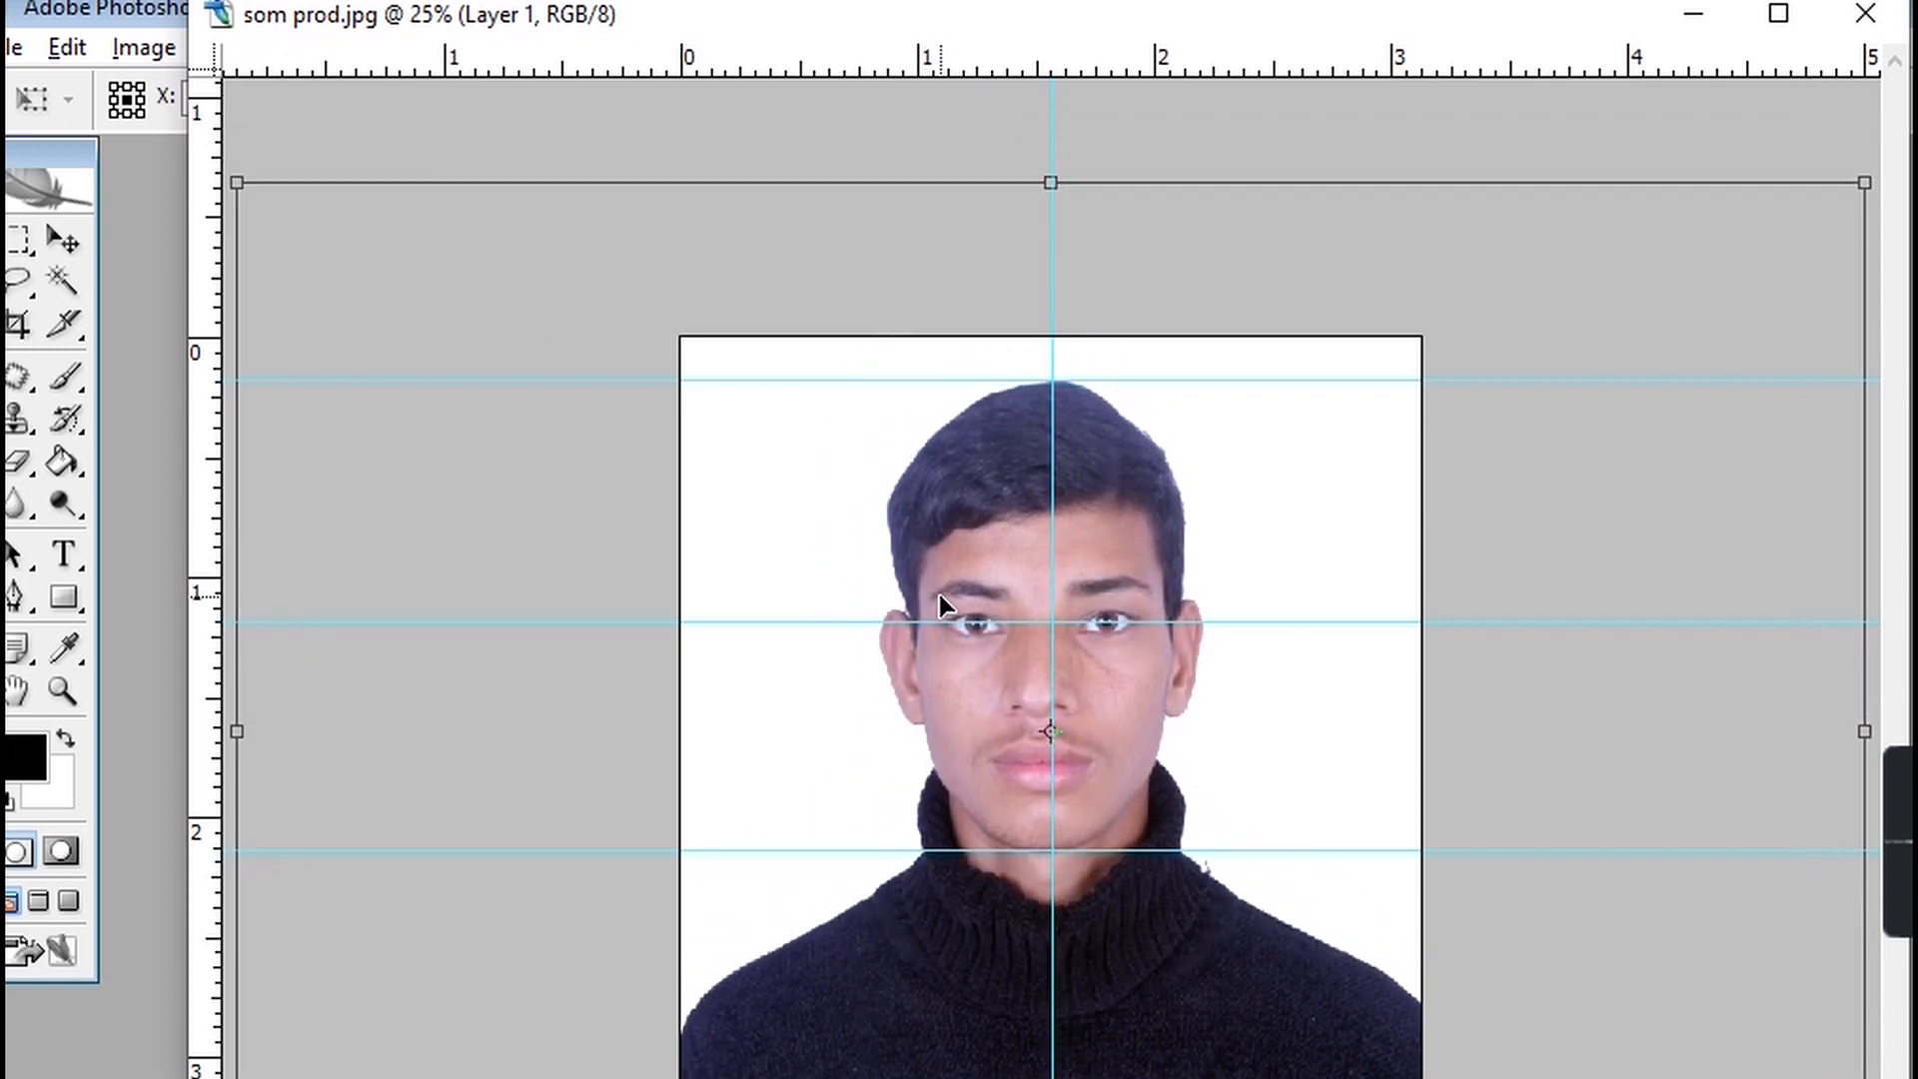
pyautogui.press('Right')
pyautogui.press('Right')
pyautogui.press('Right')
pyautogui.press('Right')
pyautogui.press('Right')
pyautogui.press('Right')
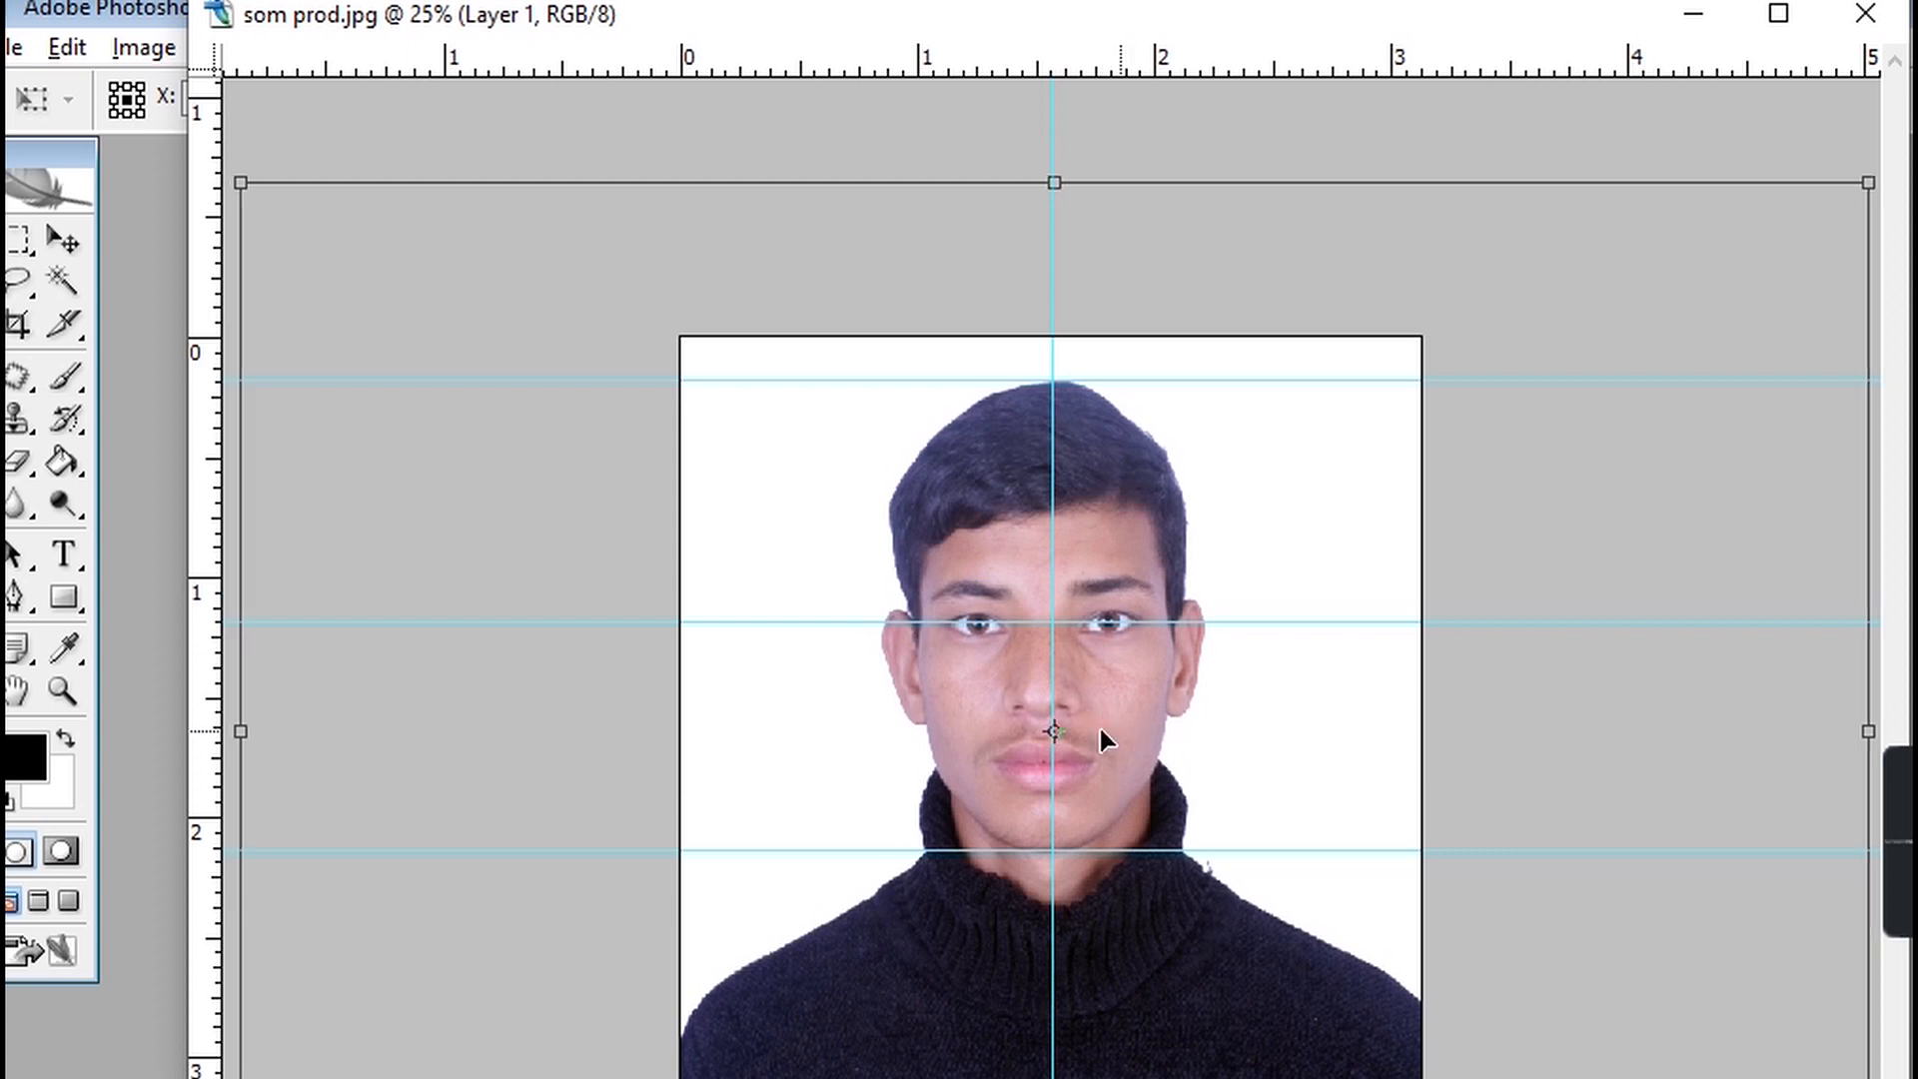
pyautogui.press('Right')
pyautogui.press('Right')
pyautogui.press('Right')
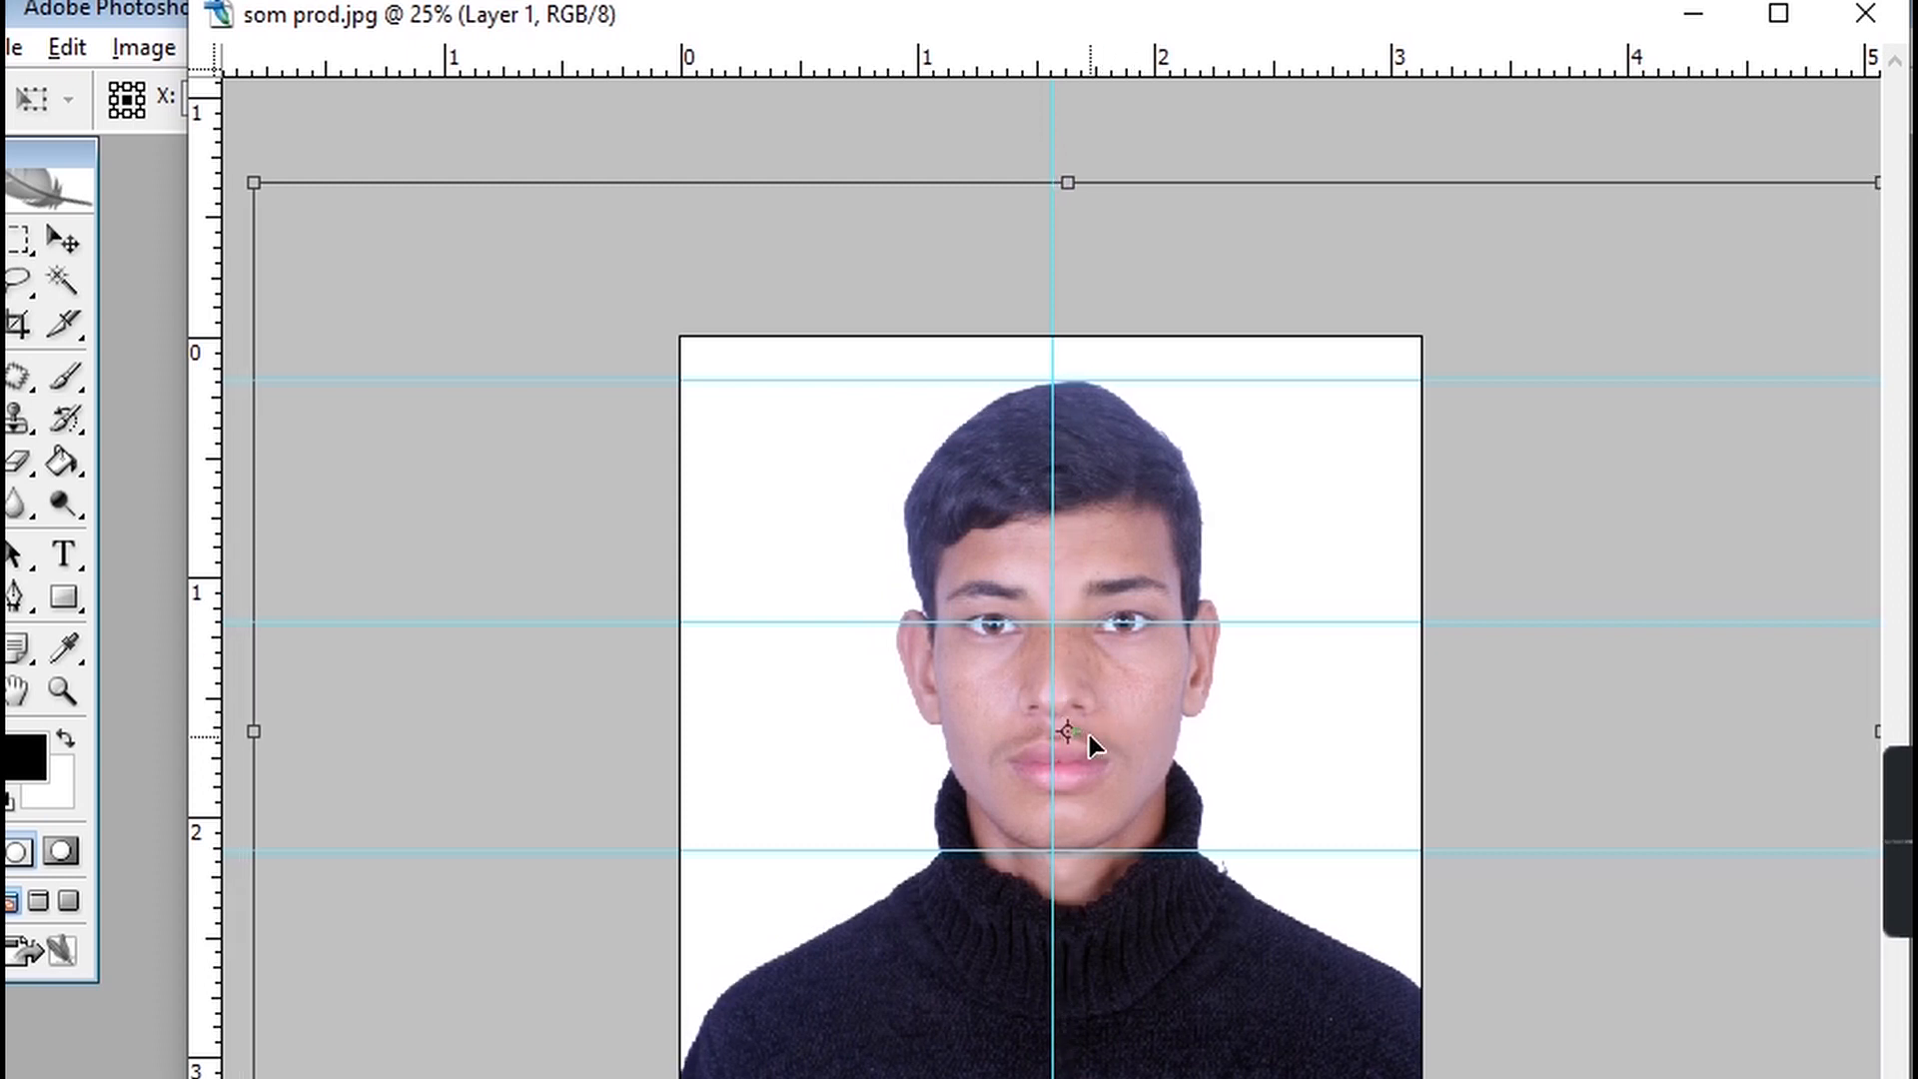
pyautogui.press('Up')
pyautogui.press('Up')
pyautogui.press('Up')
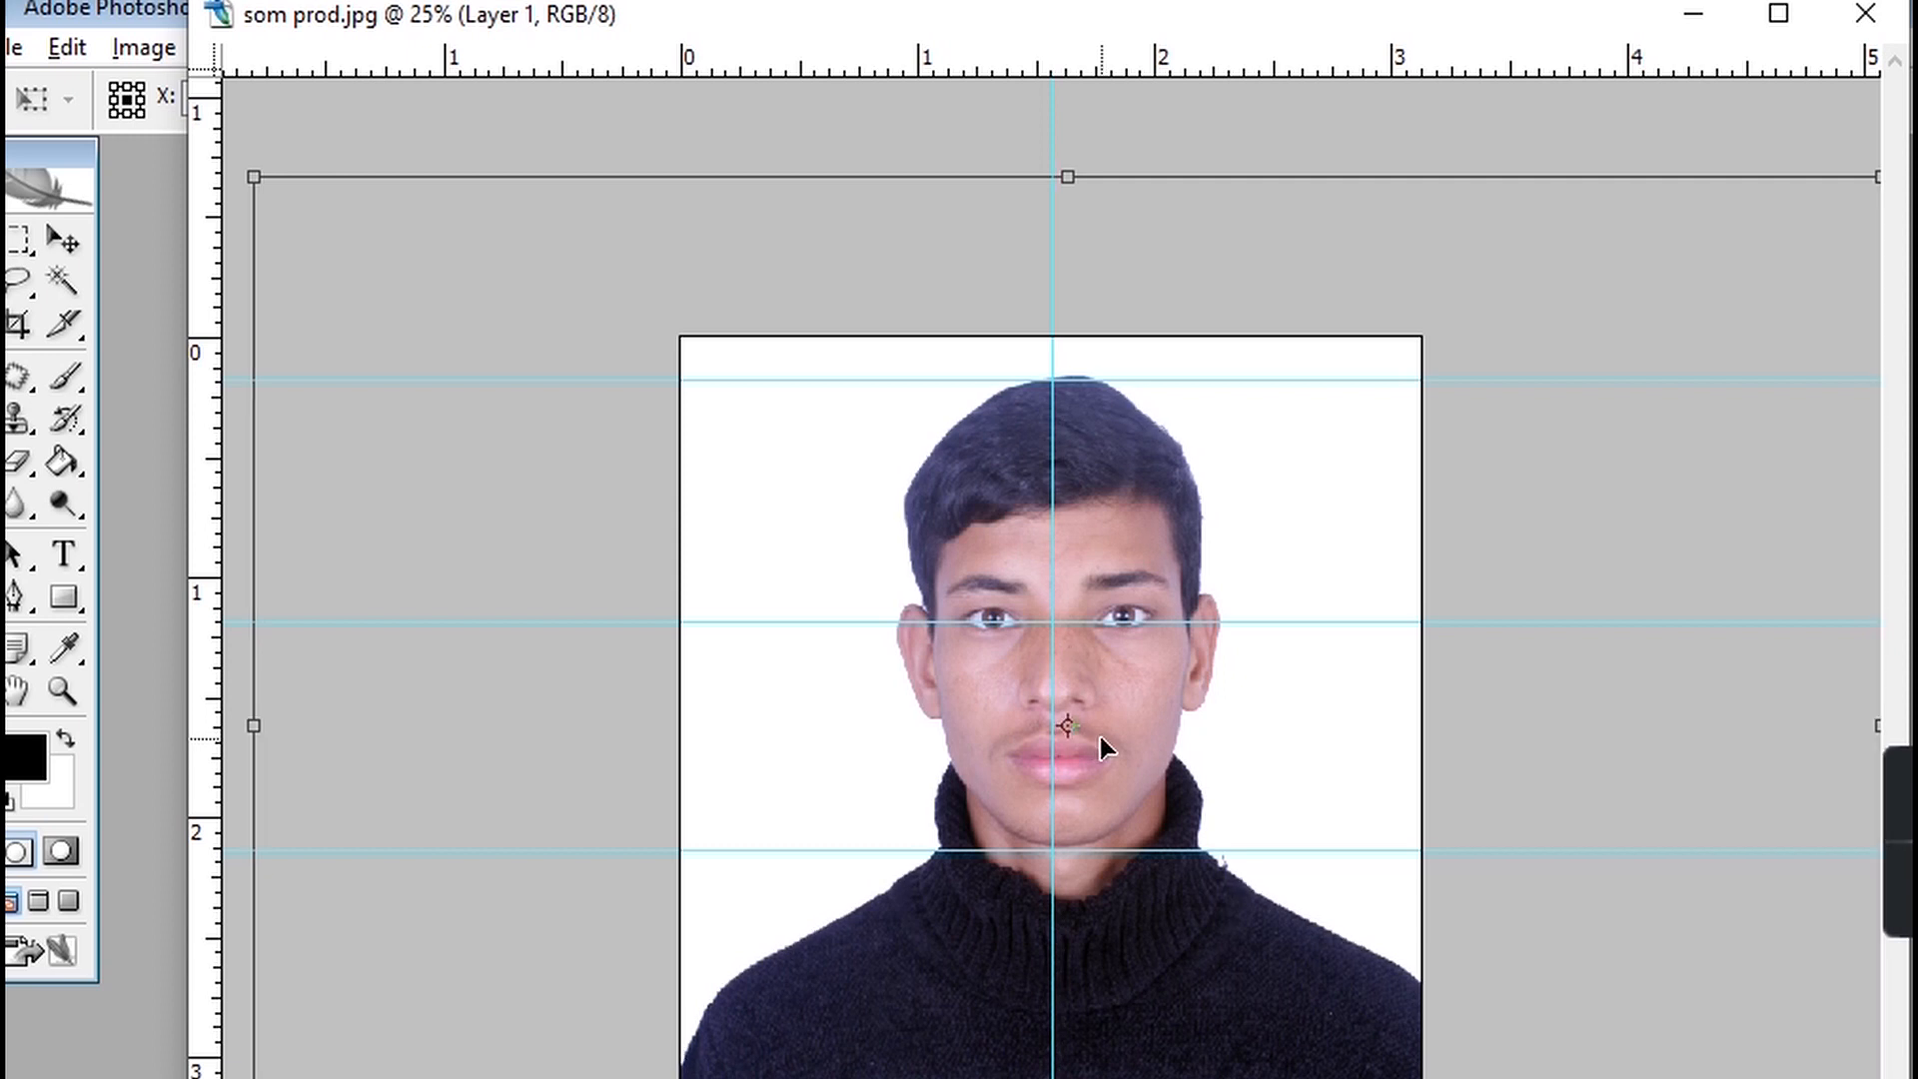
pyautogui.press('Down')
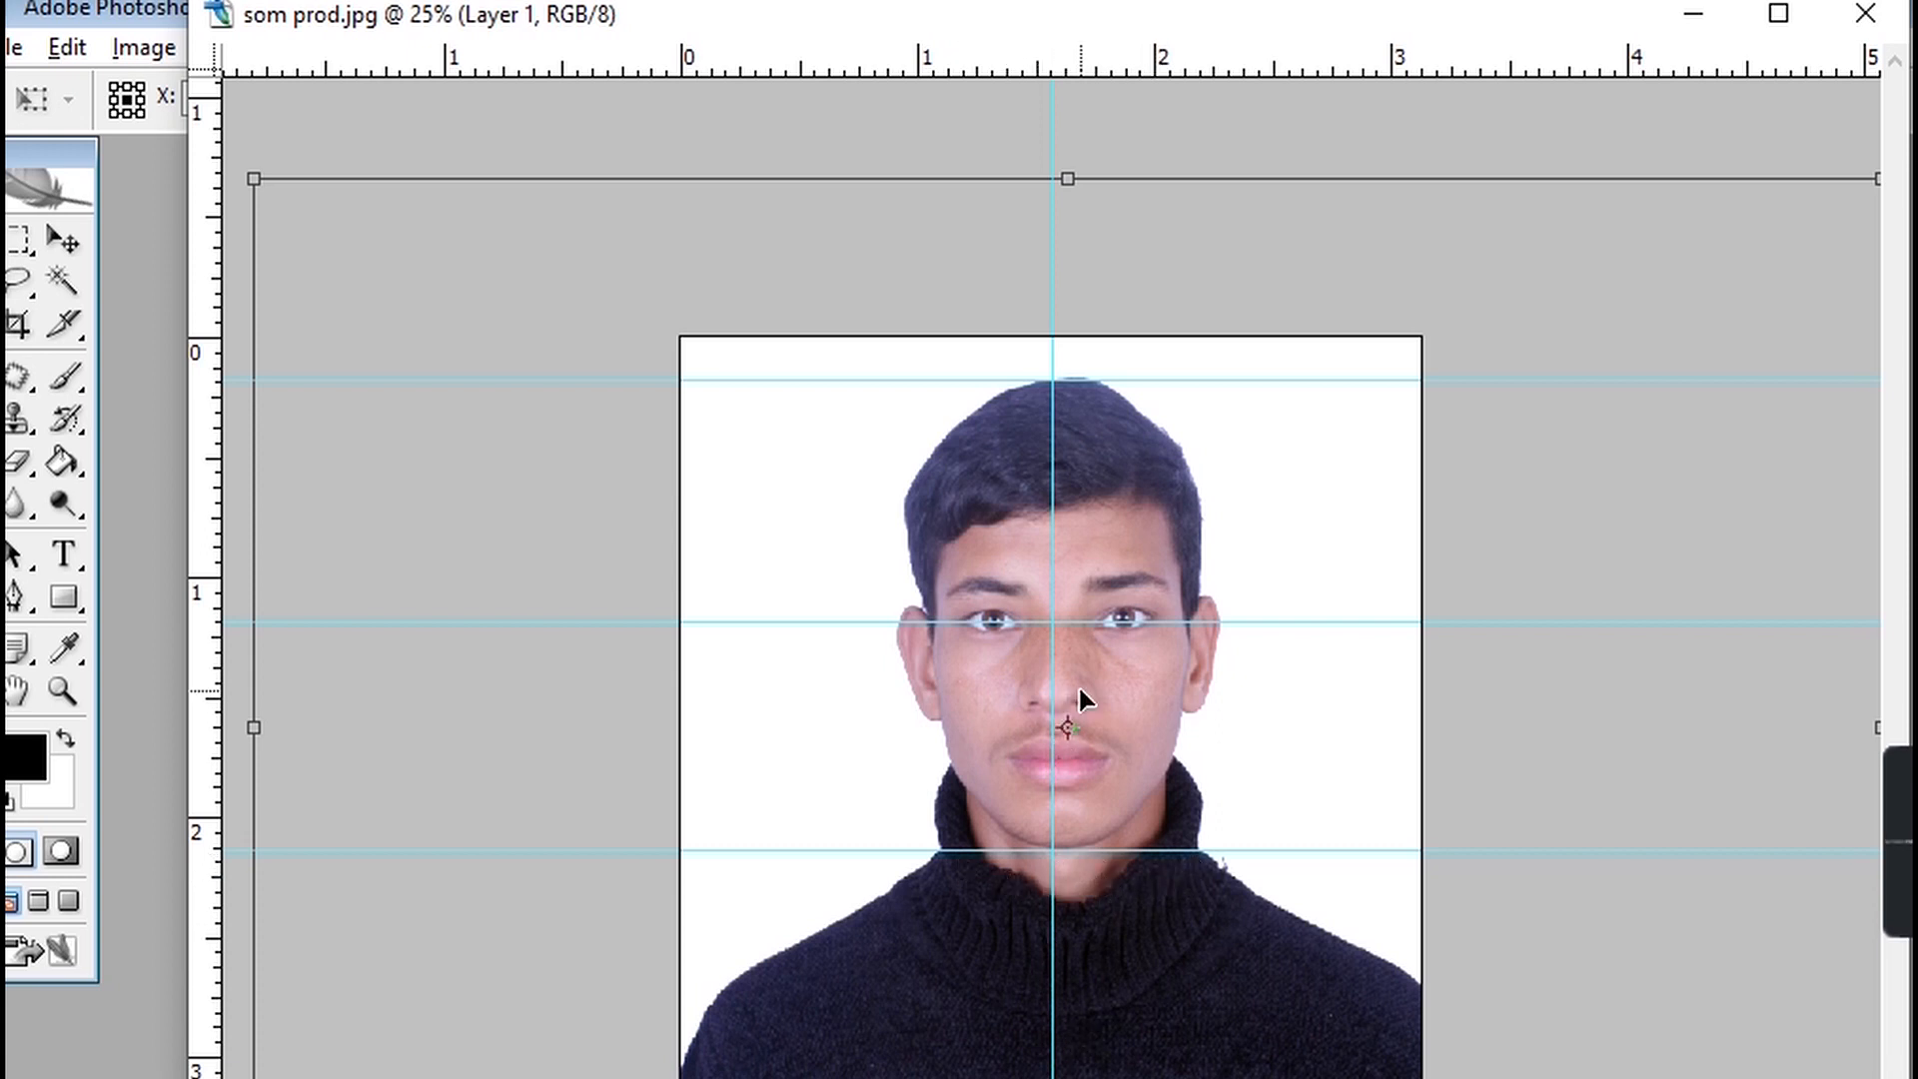
pyautogui.press('Left')
pyautogui.press('Left')
pyautogui.press('Left')
pyautogui.press('Left')
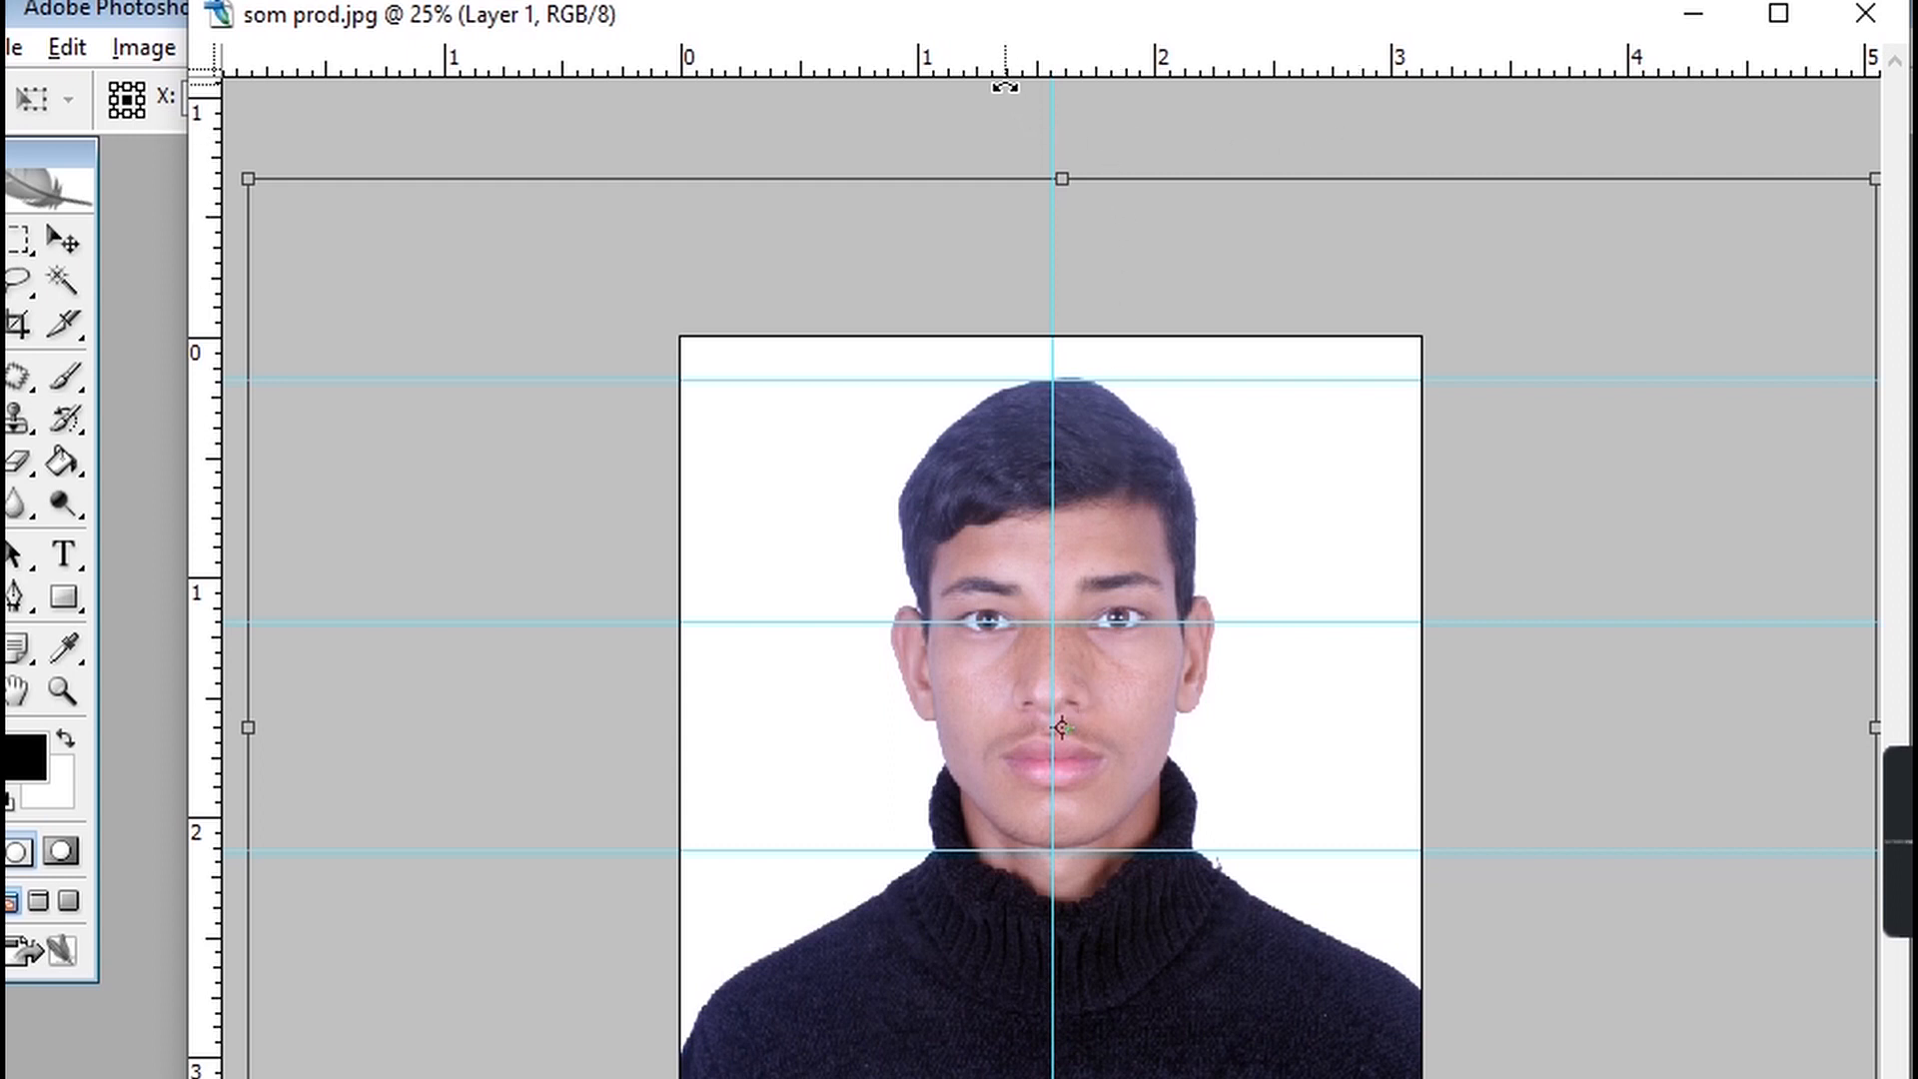
# Commit the Free Transform with the portrait scaled to 66.3%.
pyautogui.moveTo(986, 15); pyautogui.dragTo(878, 140)
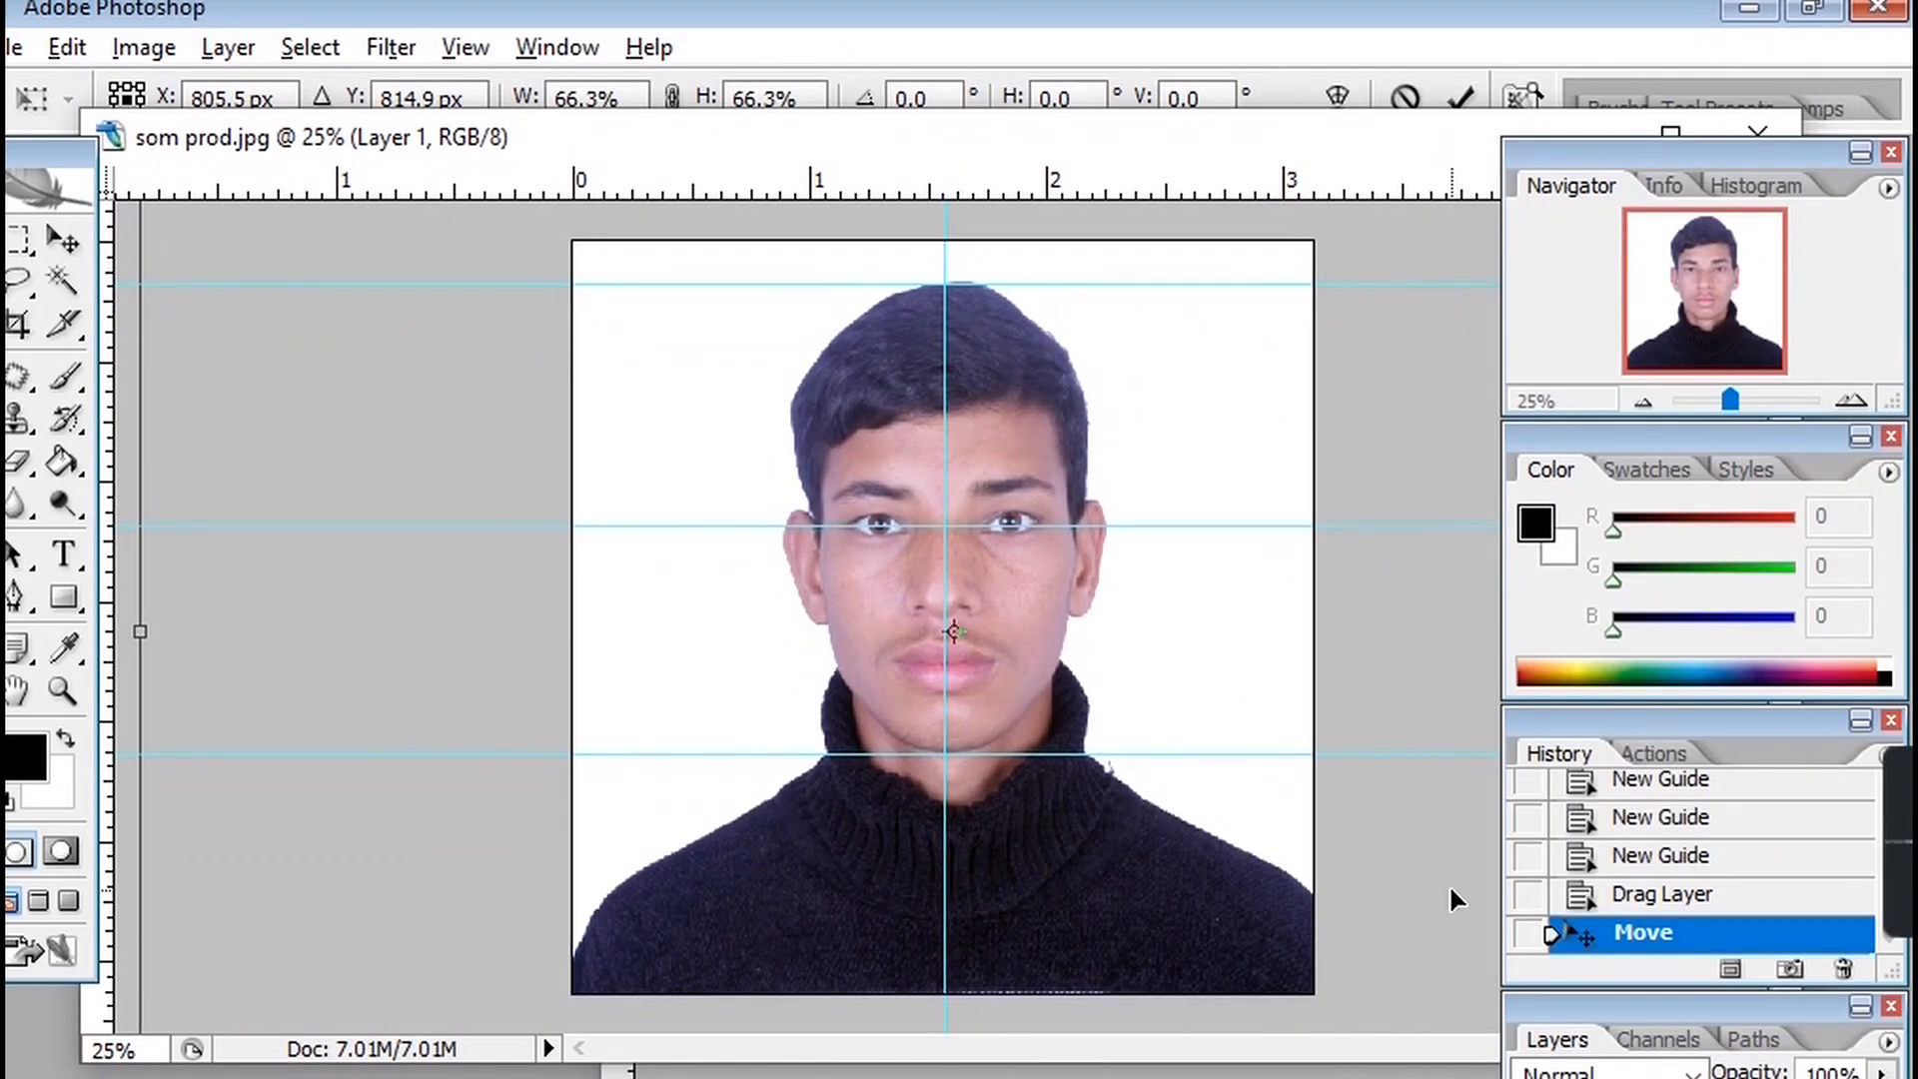
pyautogui.moveTo(1541, 160); pyautogui.dragTo(1652, 254)
pyautogui.click(1670, 135)
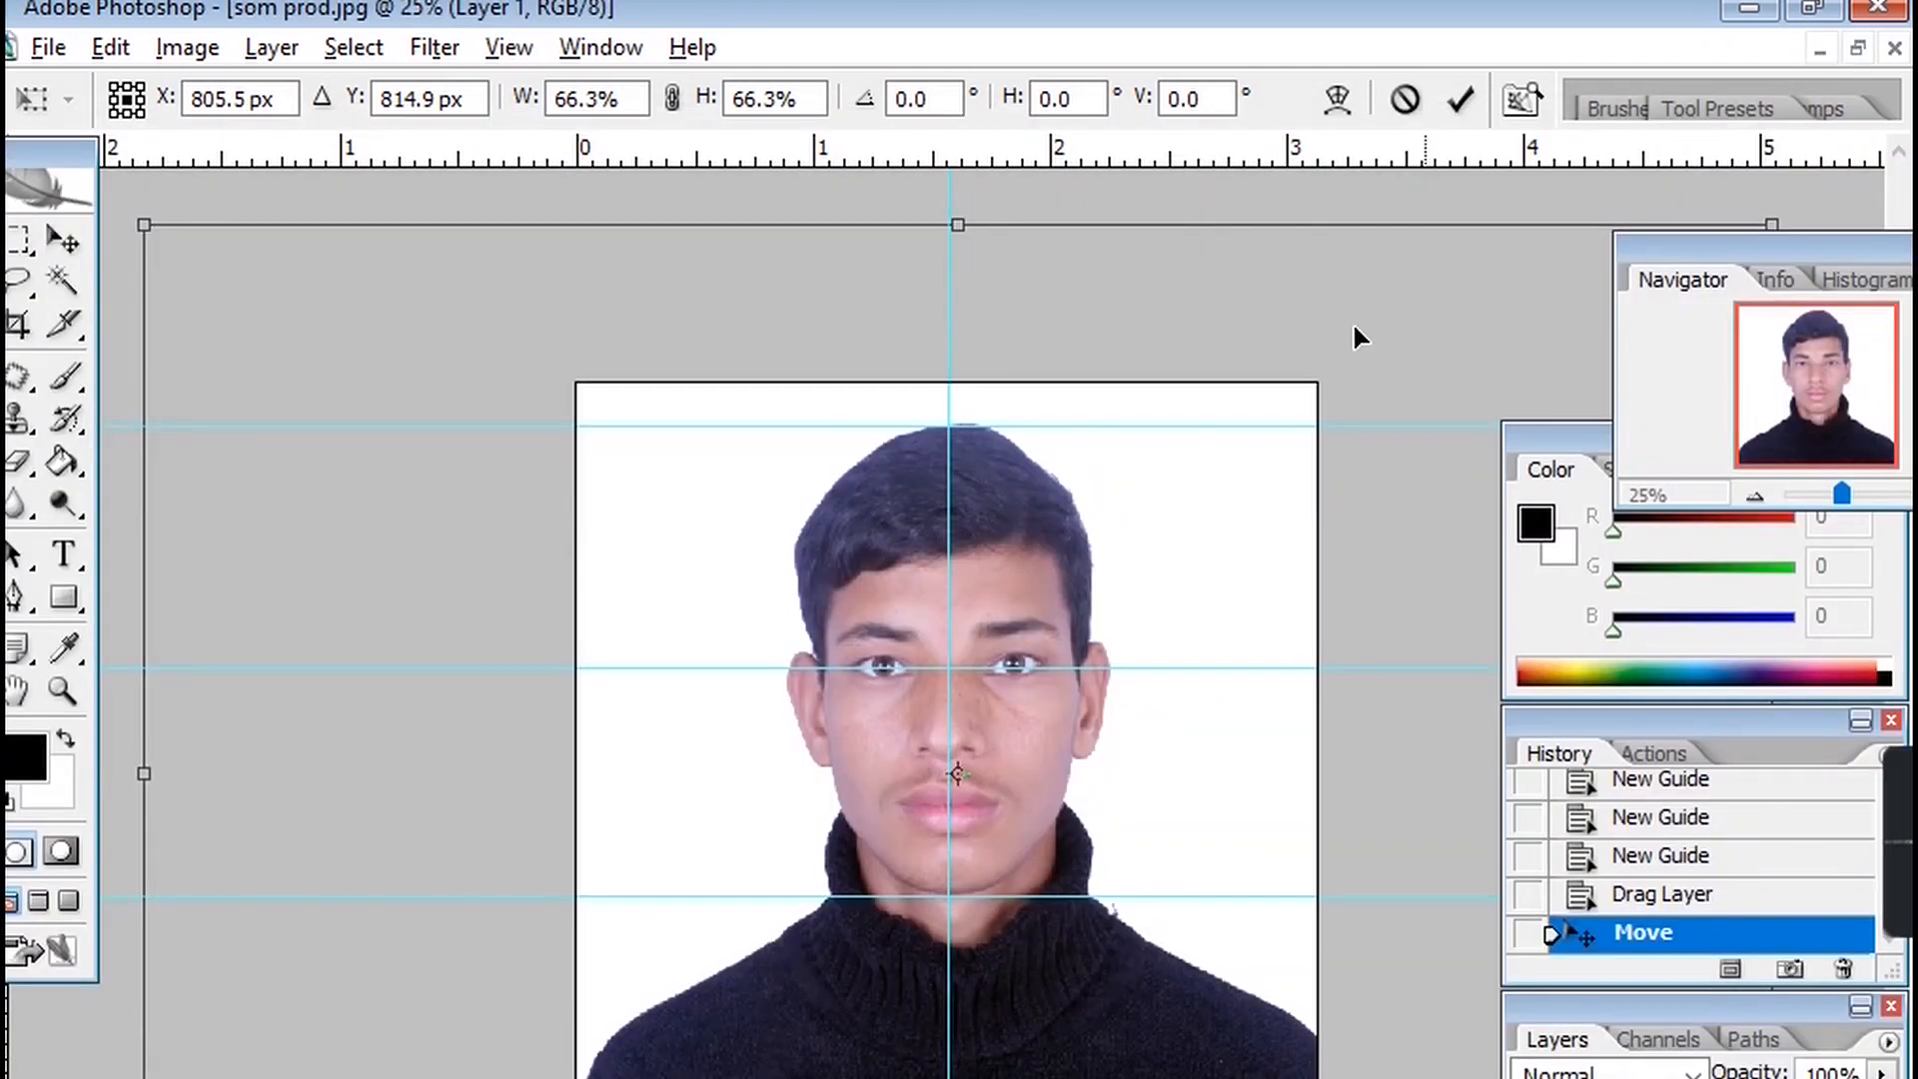
pyautogui.click(1858, 48)
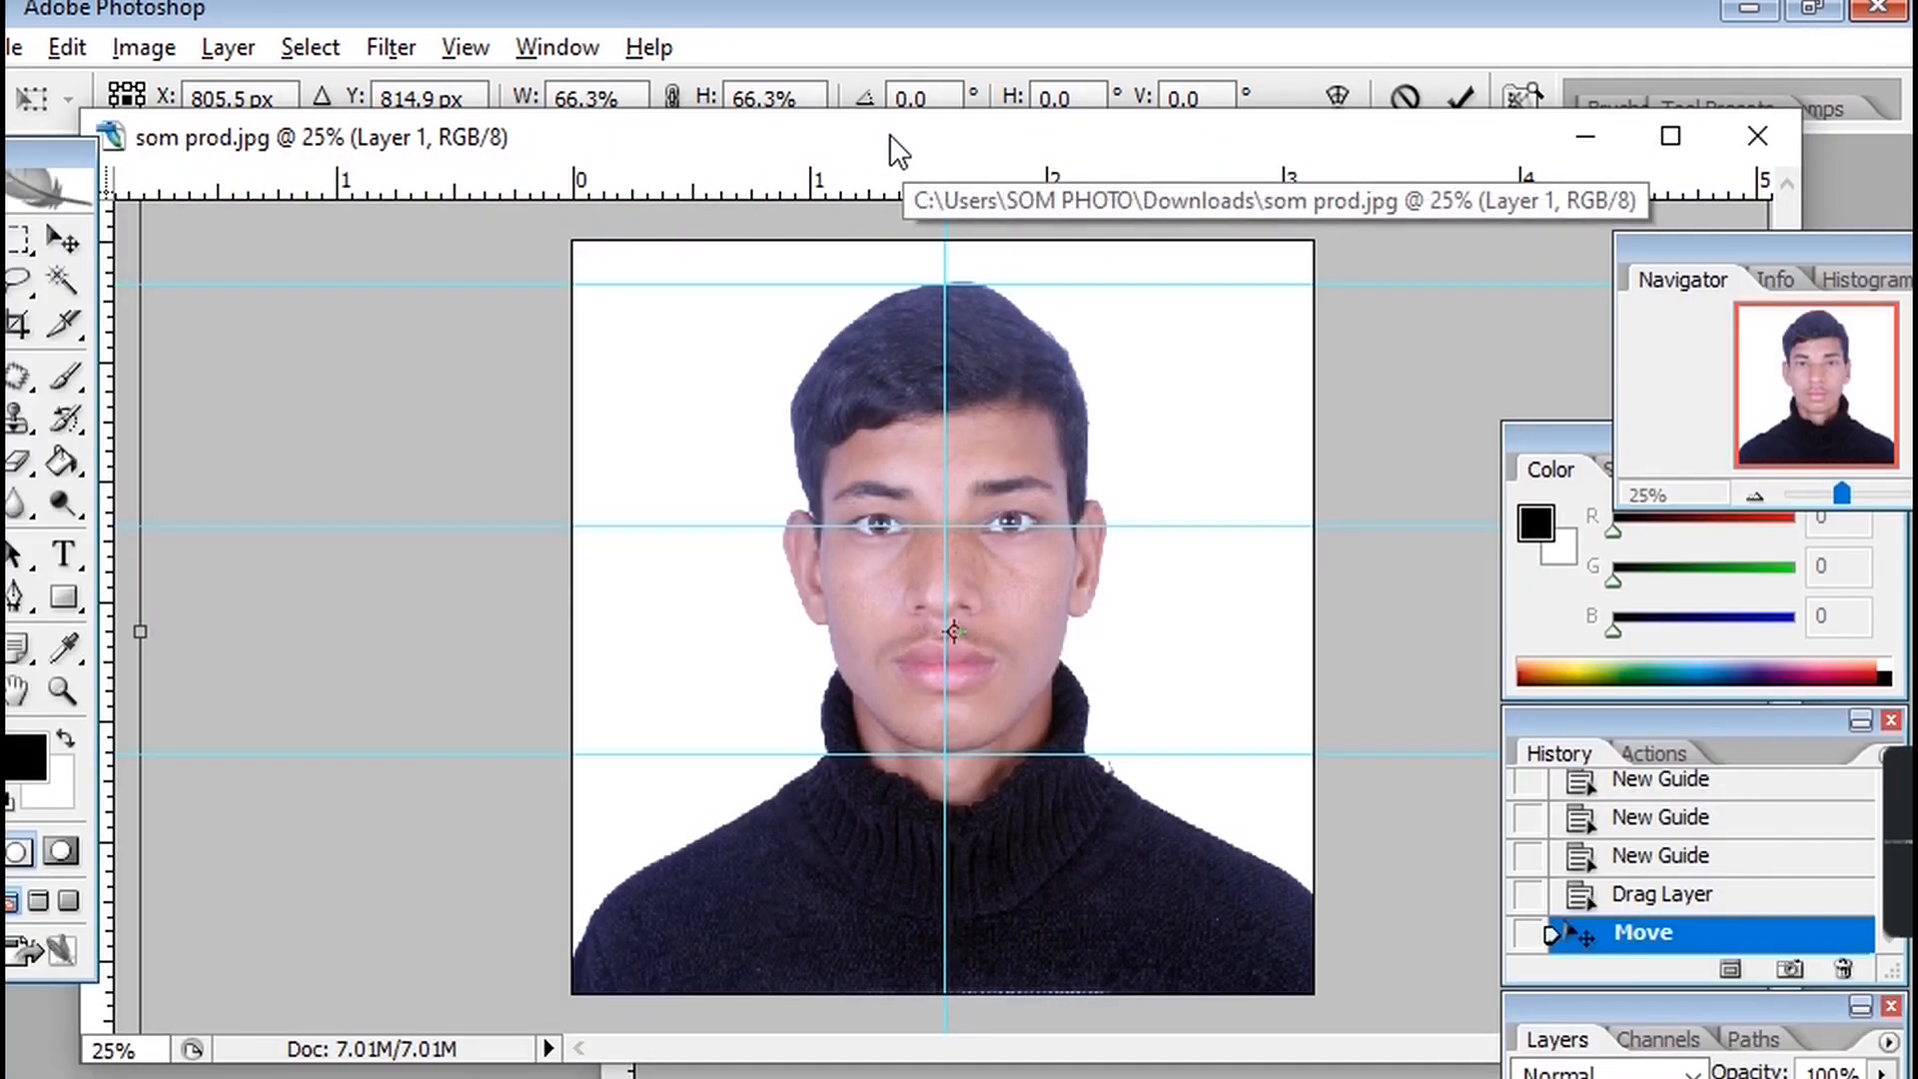
pyautogui.rightClick(889, 134)
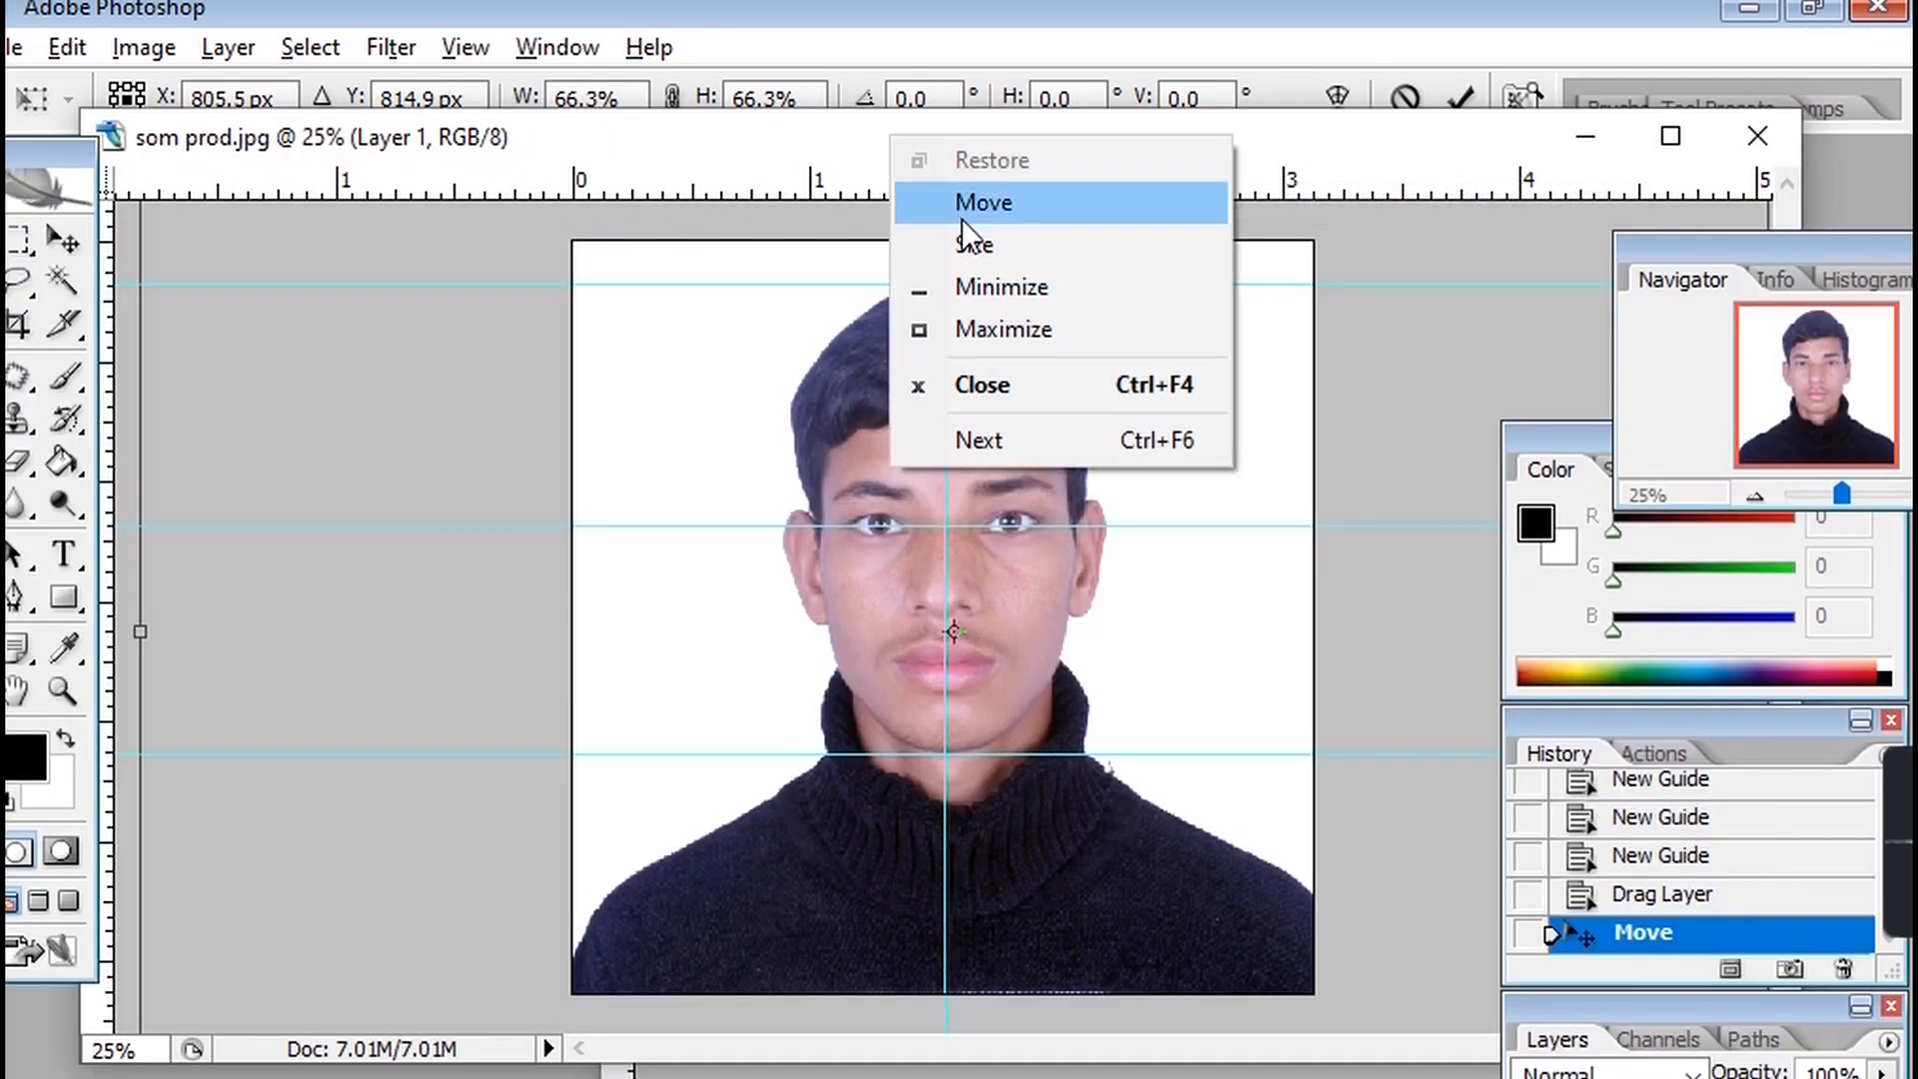
pyautogui.click(843, 149)
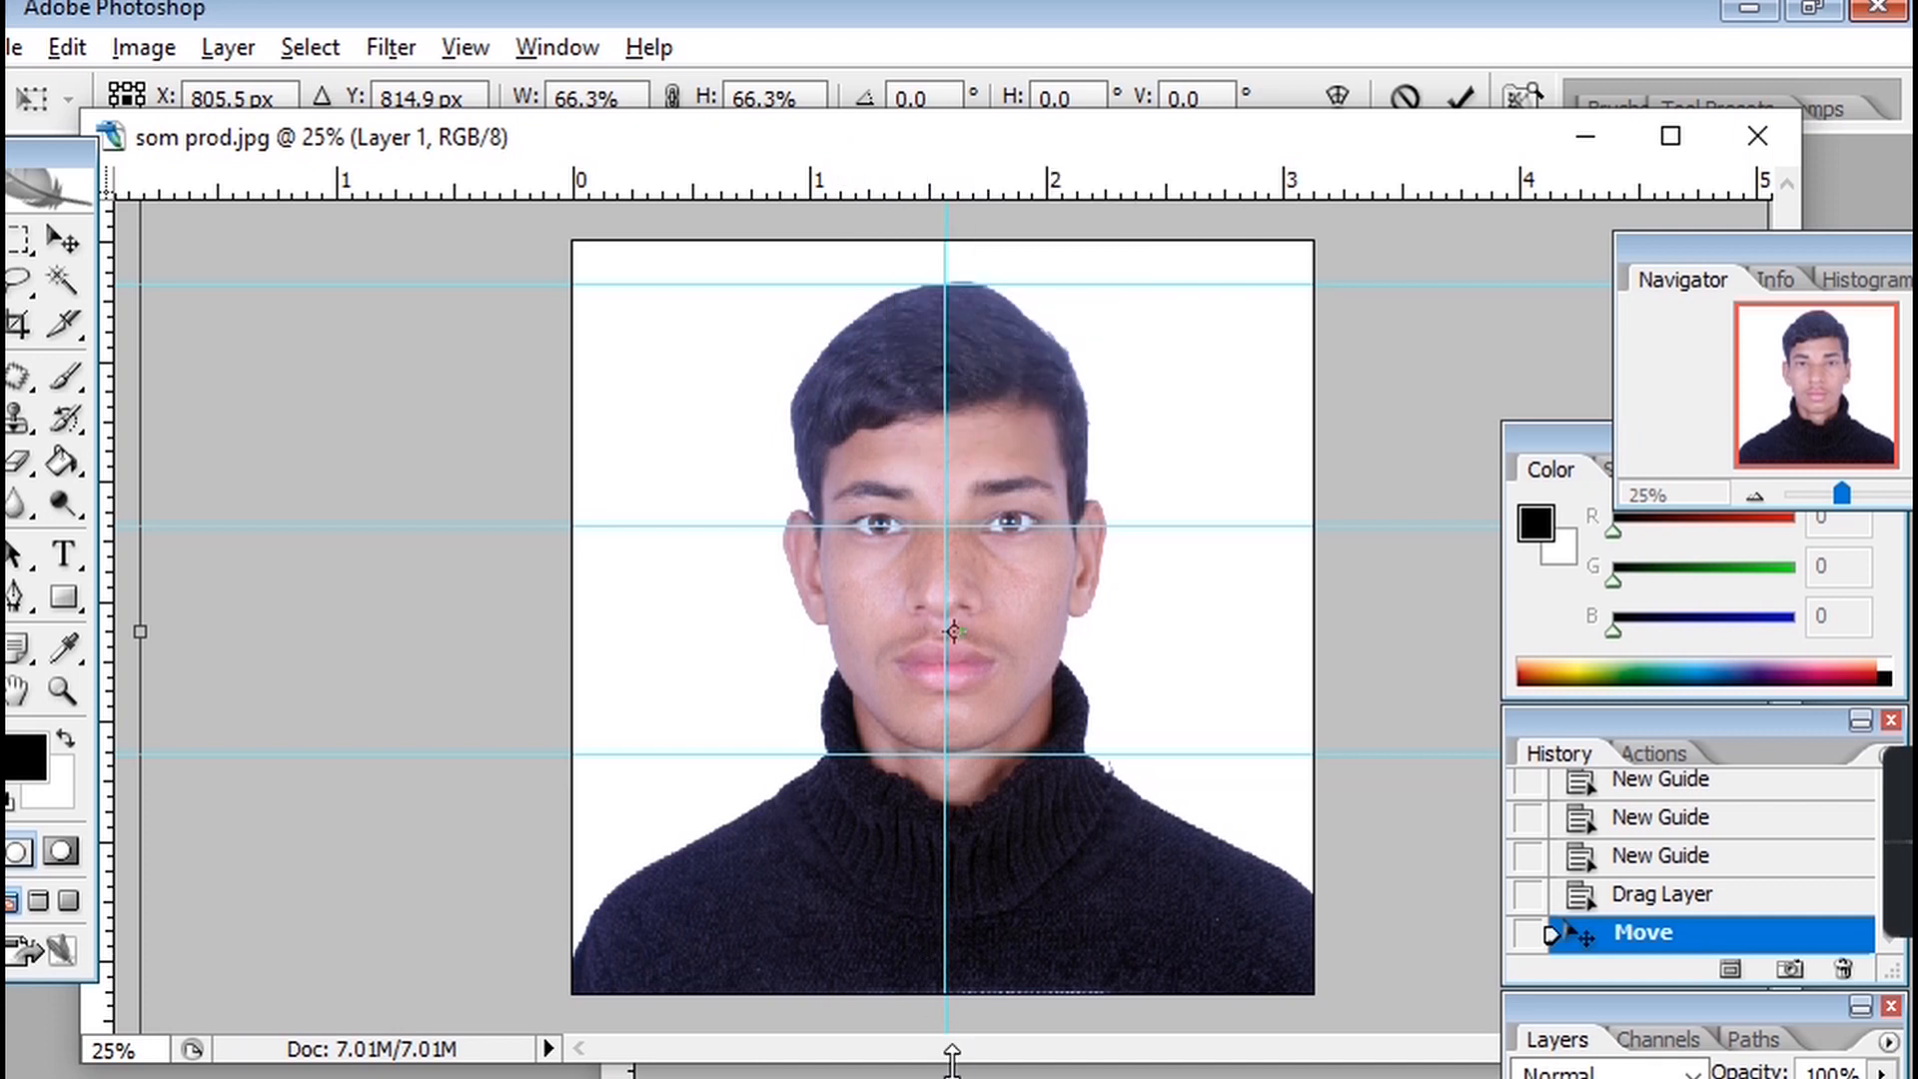
pyautogui.moveTo(957, 1060); pyautogui.dragTo(957, 1078)
pyautogui.press('Return')
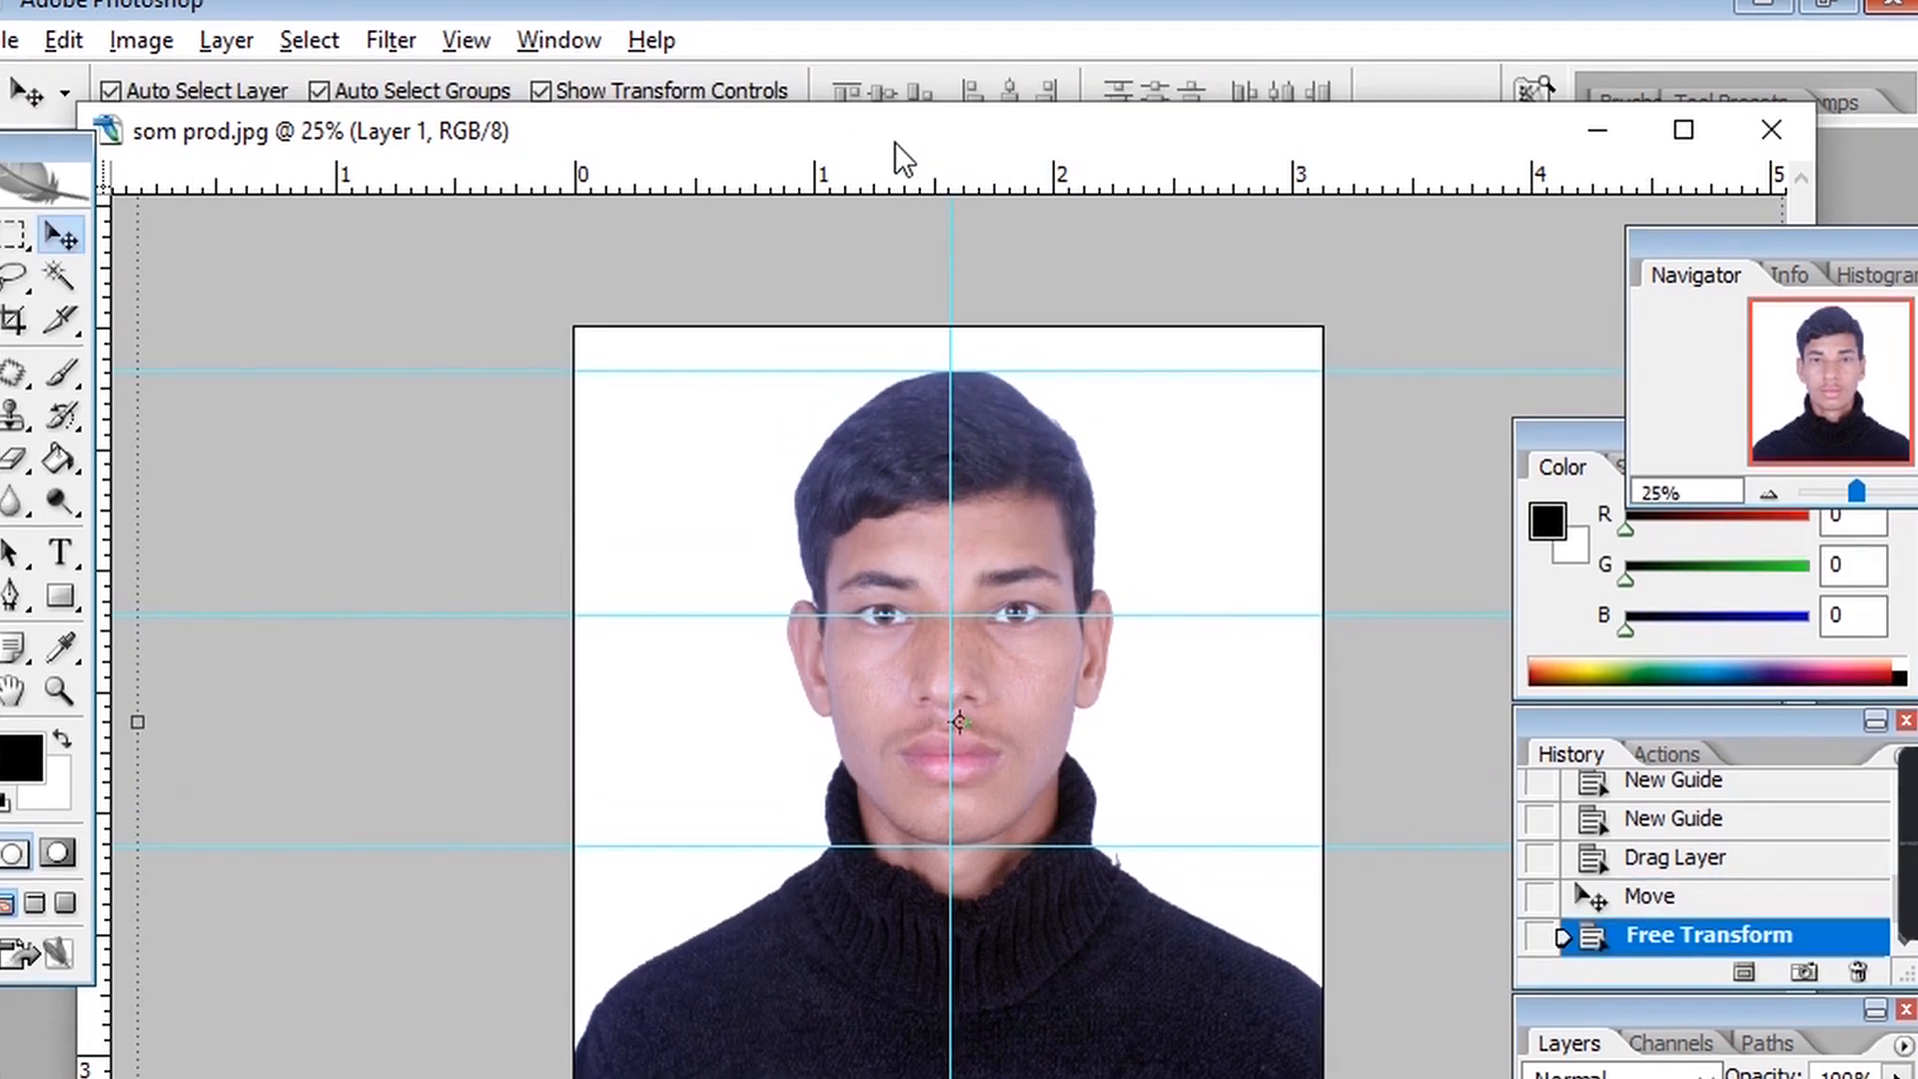
# Save the document as a JPEG named som hitanga dv on the Desktop.
pyautogui.moveTo(895, 142); pyautogui.dragTo(833, 178)
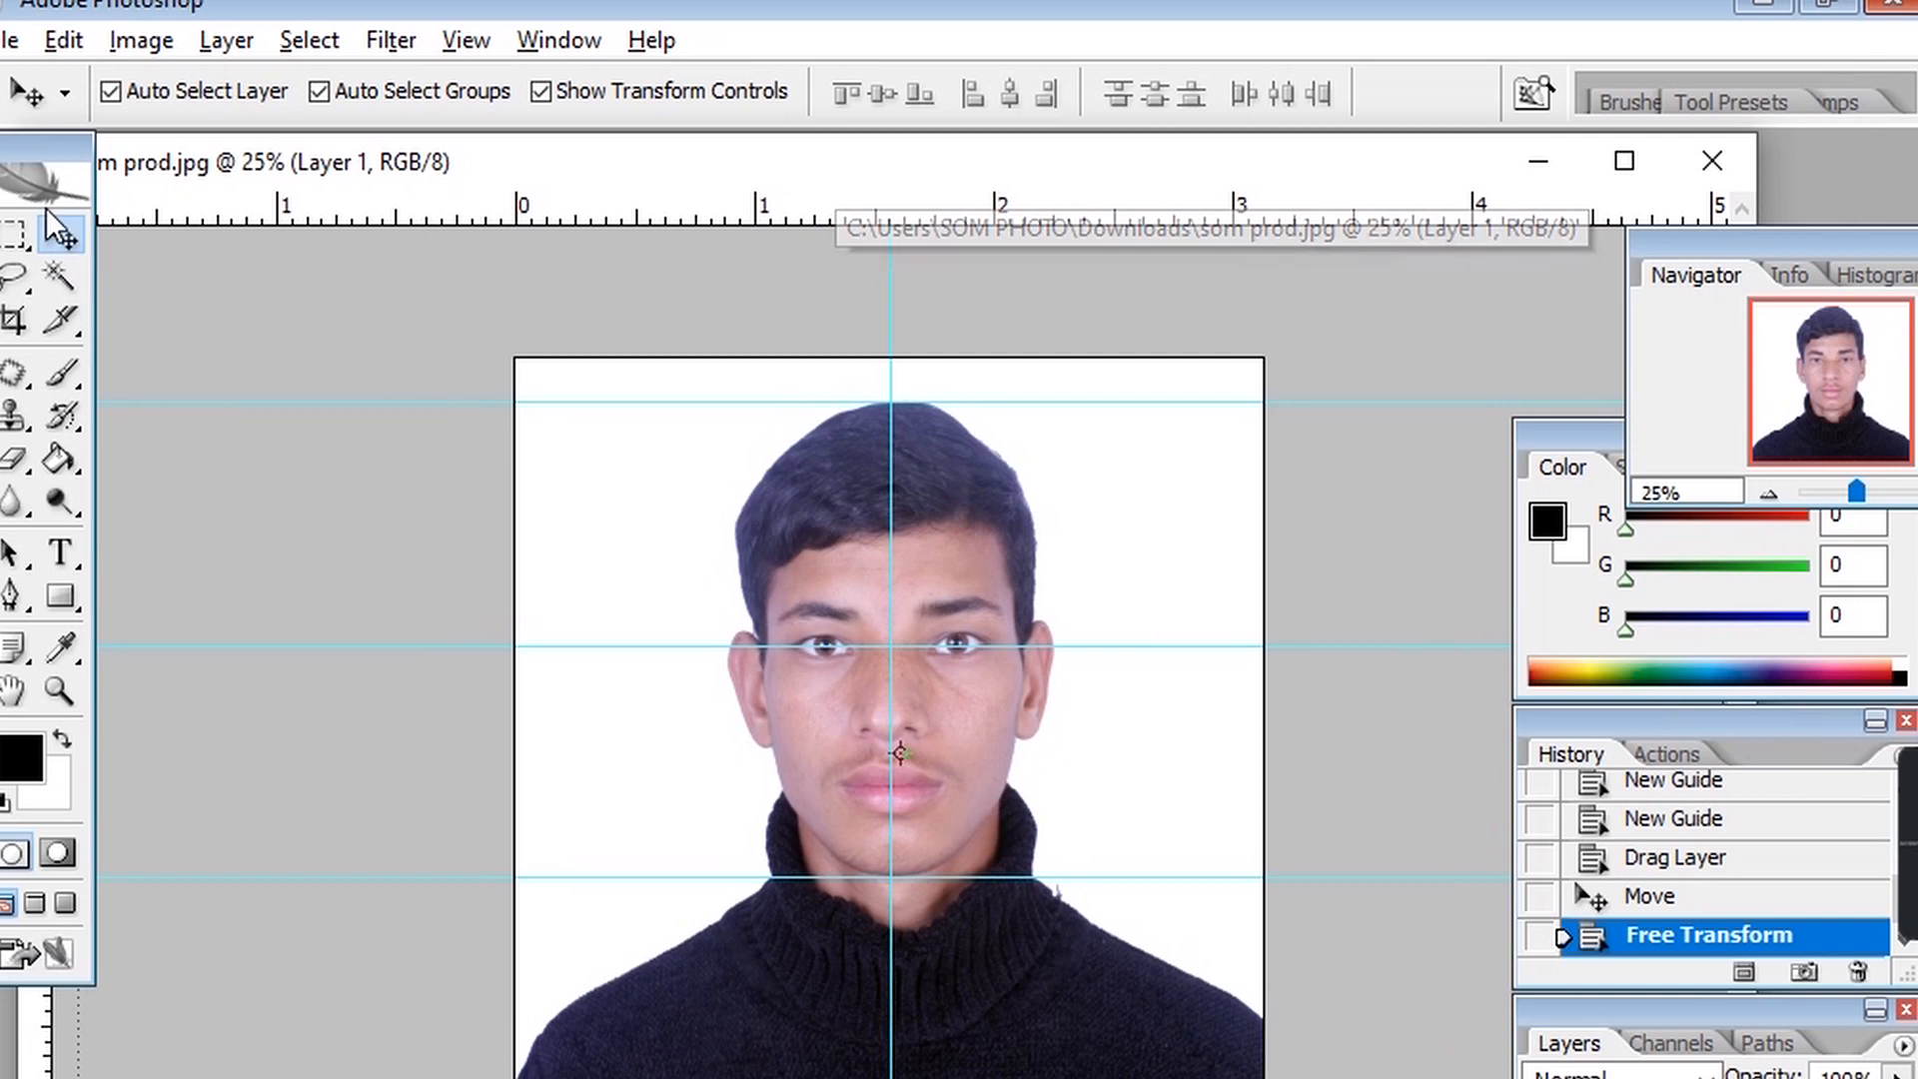
pyautogui.click(8, 40)
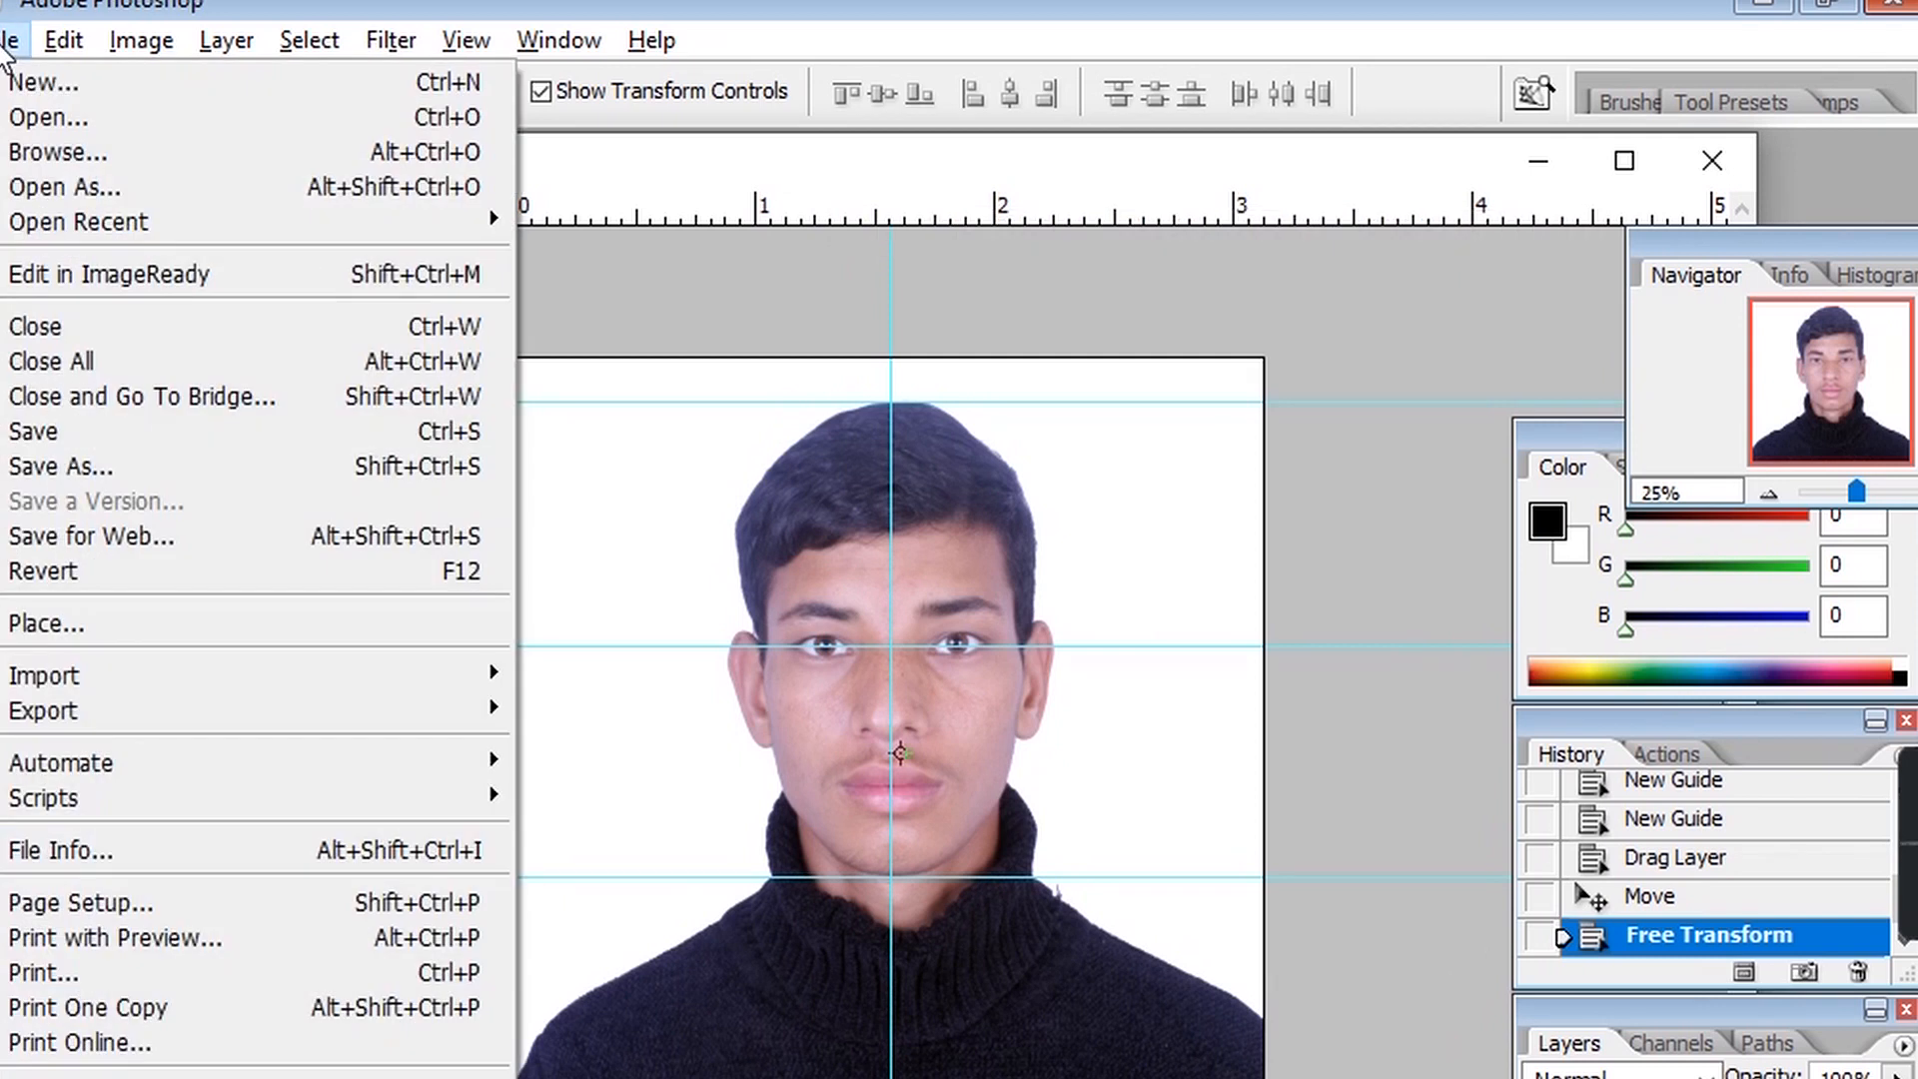
pyautogui.click(80, 465)
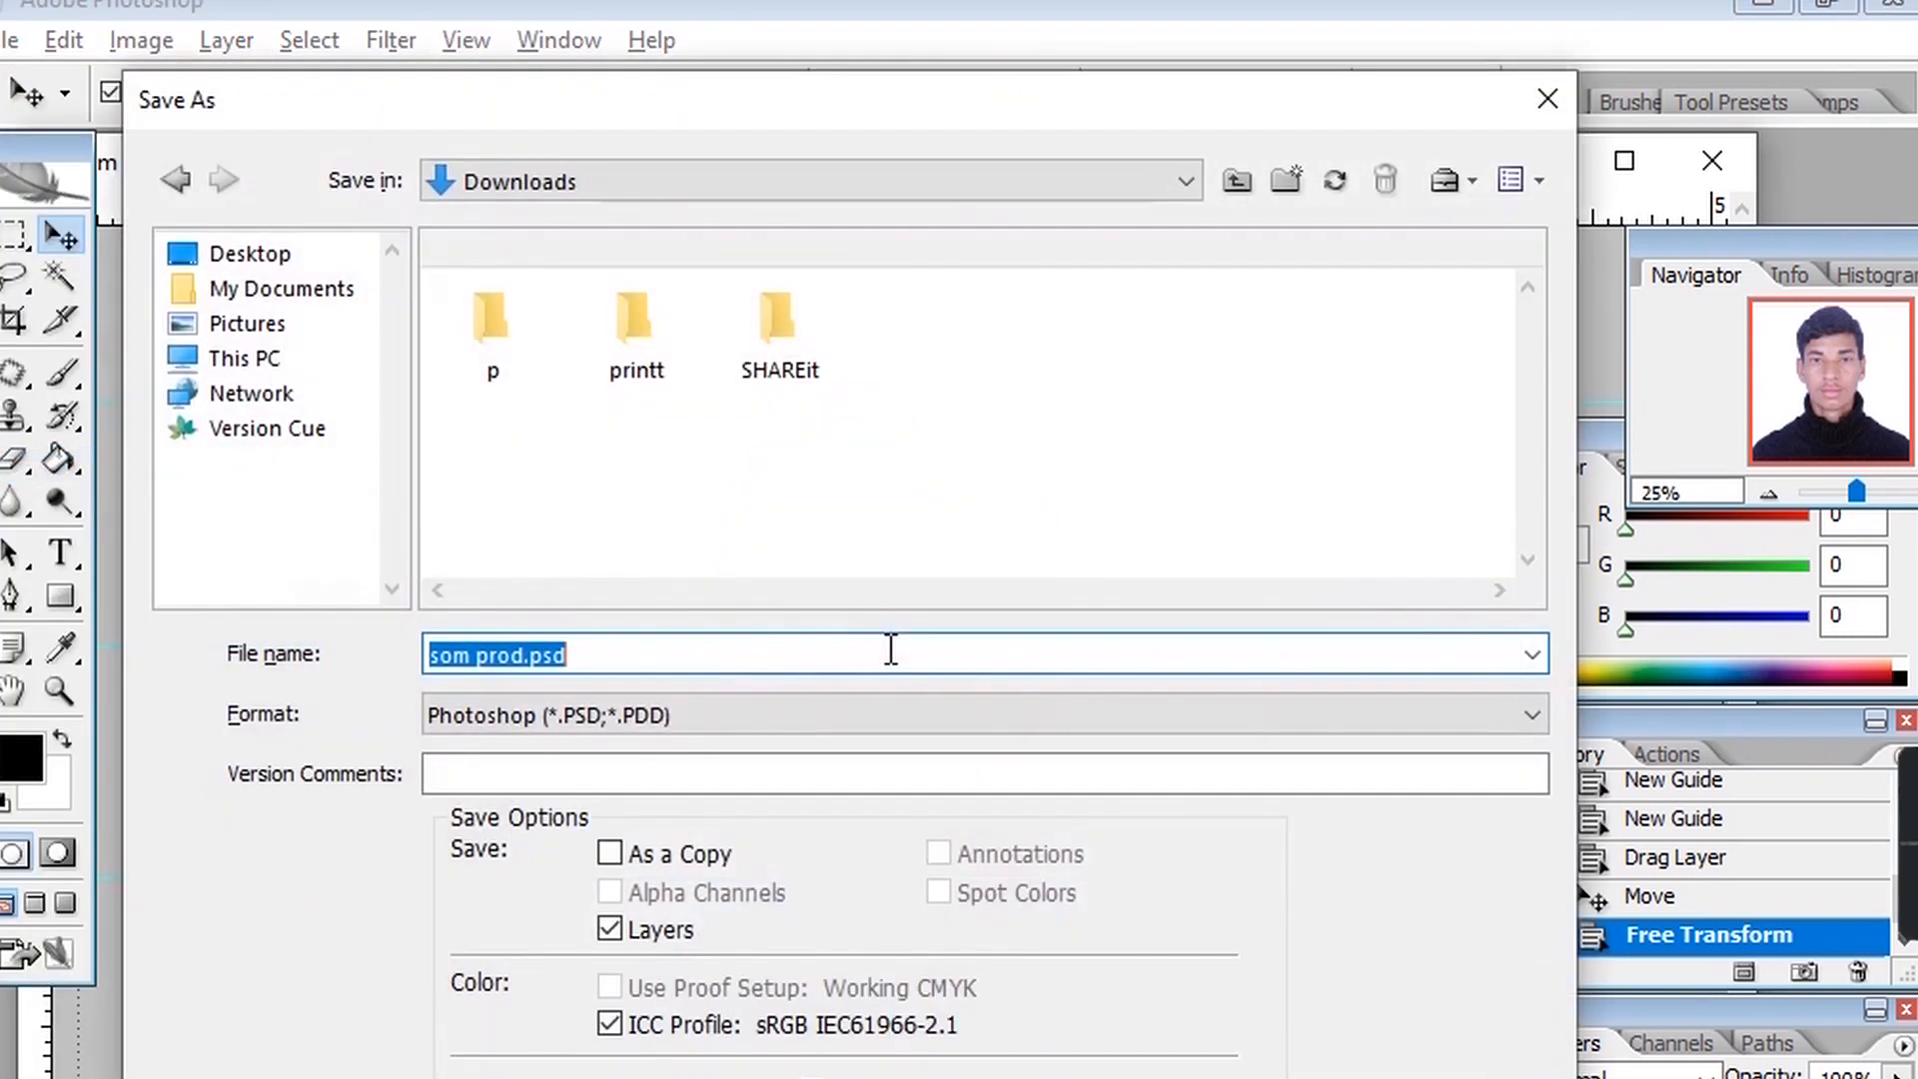
pyautogui.click(651, 715)
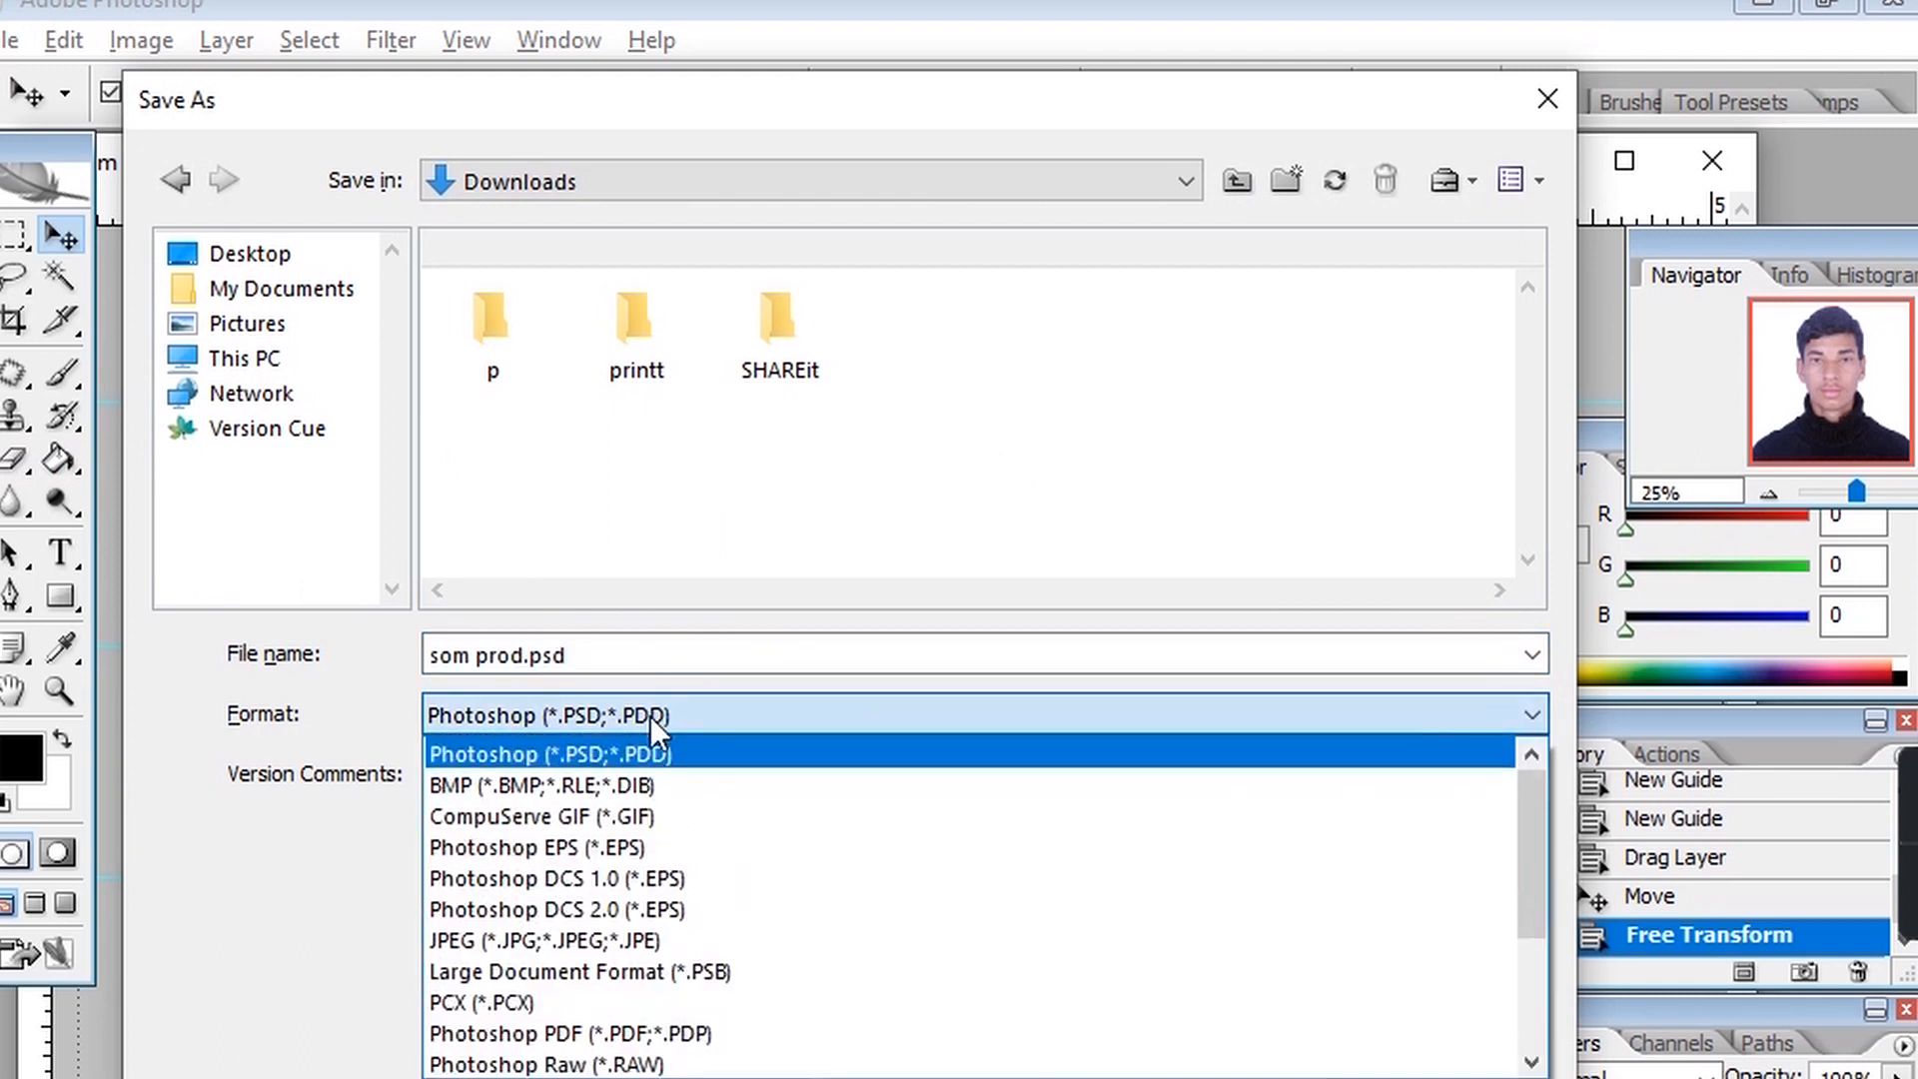
pyautogui.click(686, 939)
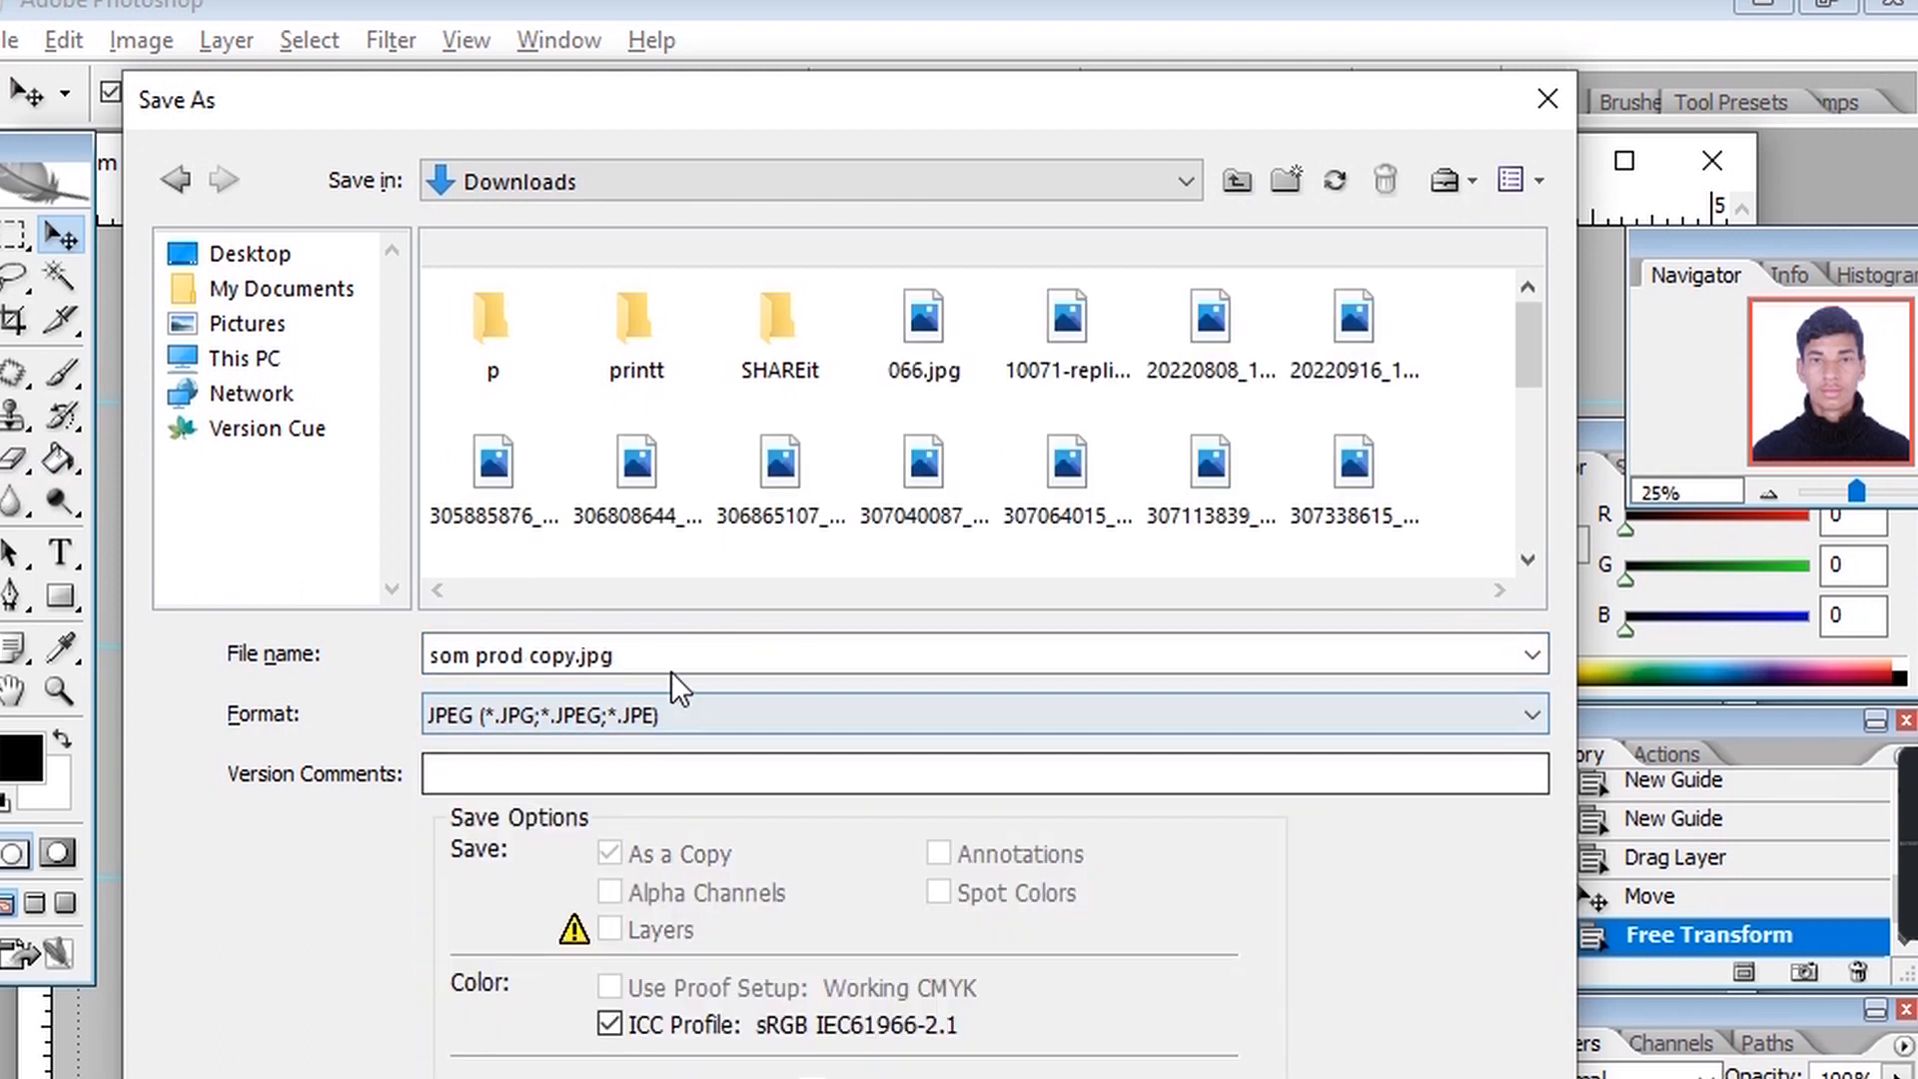
pyautogui.click(250, 253)
pyautogui.click(605, 663)
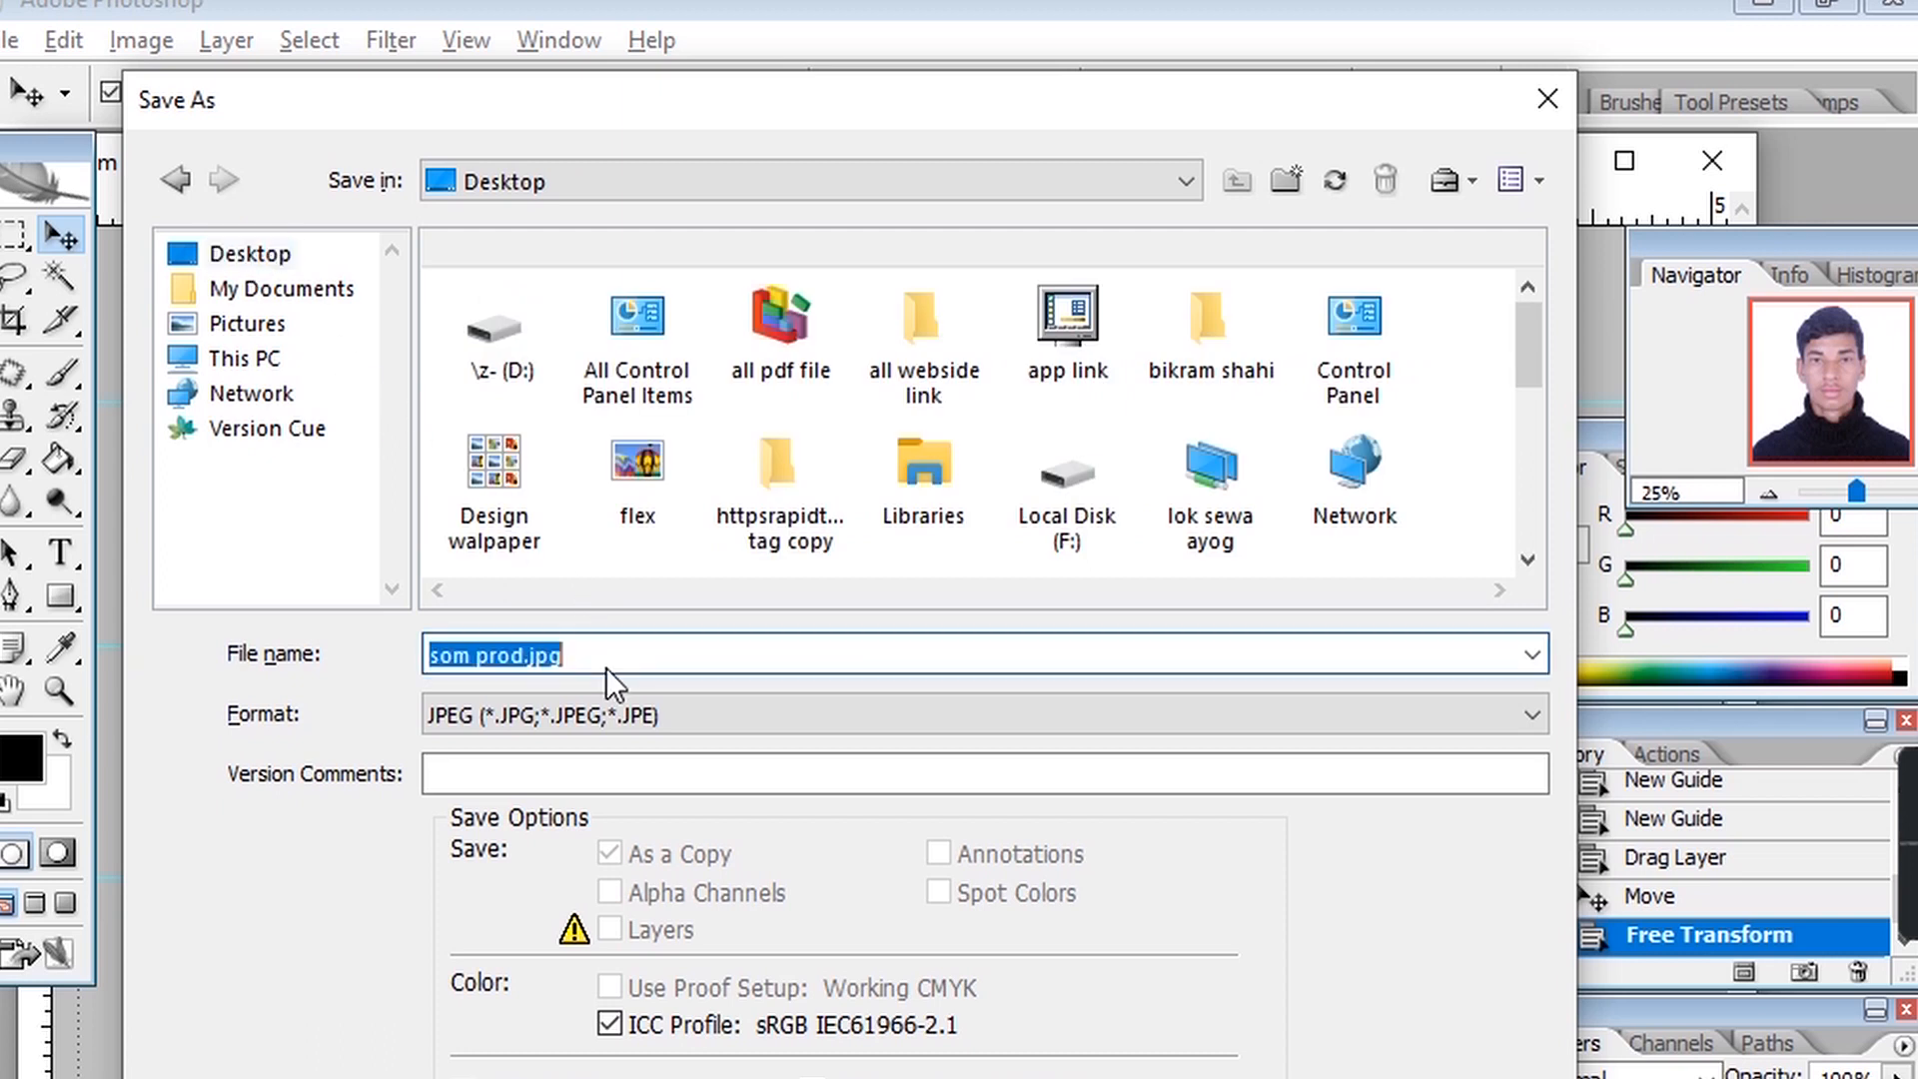
pyautogui.write('som hitanga')
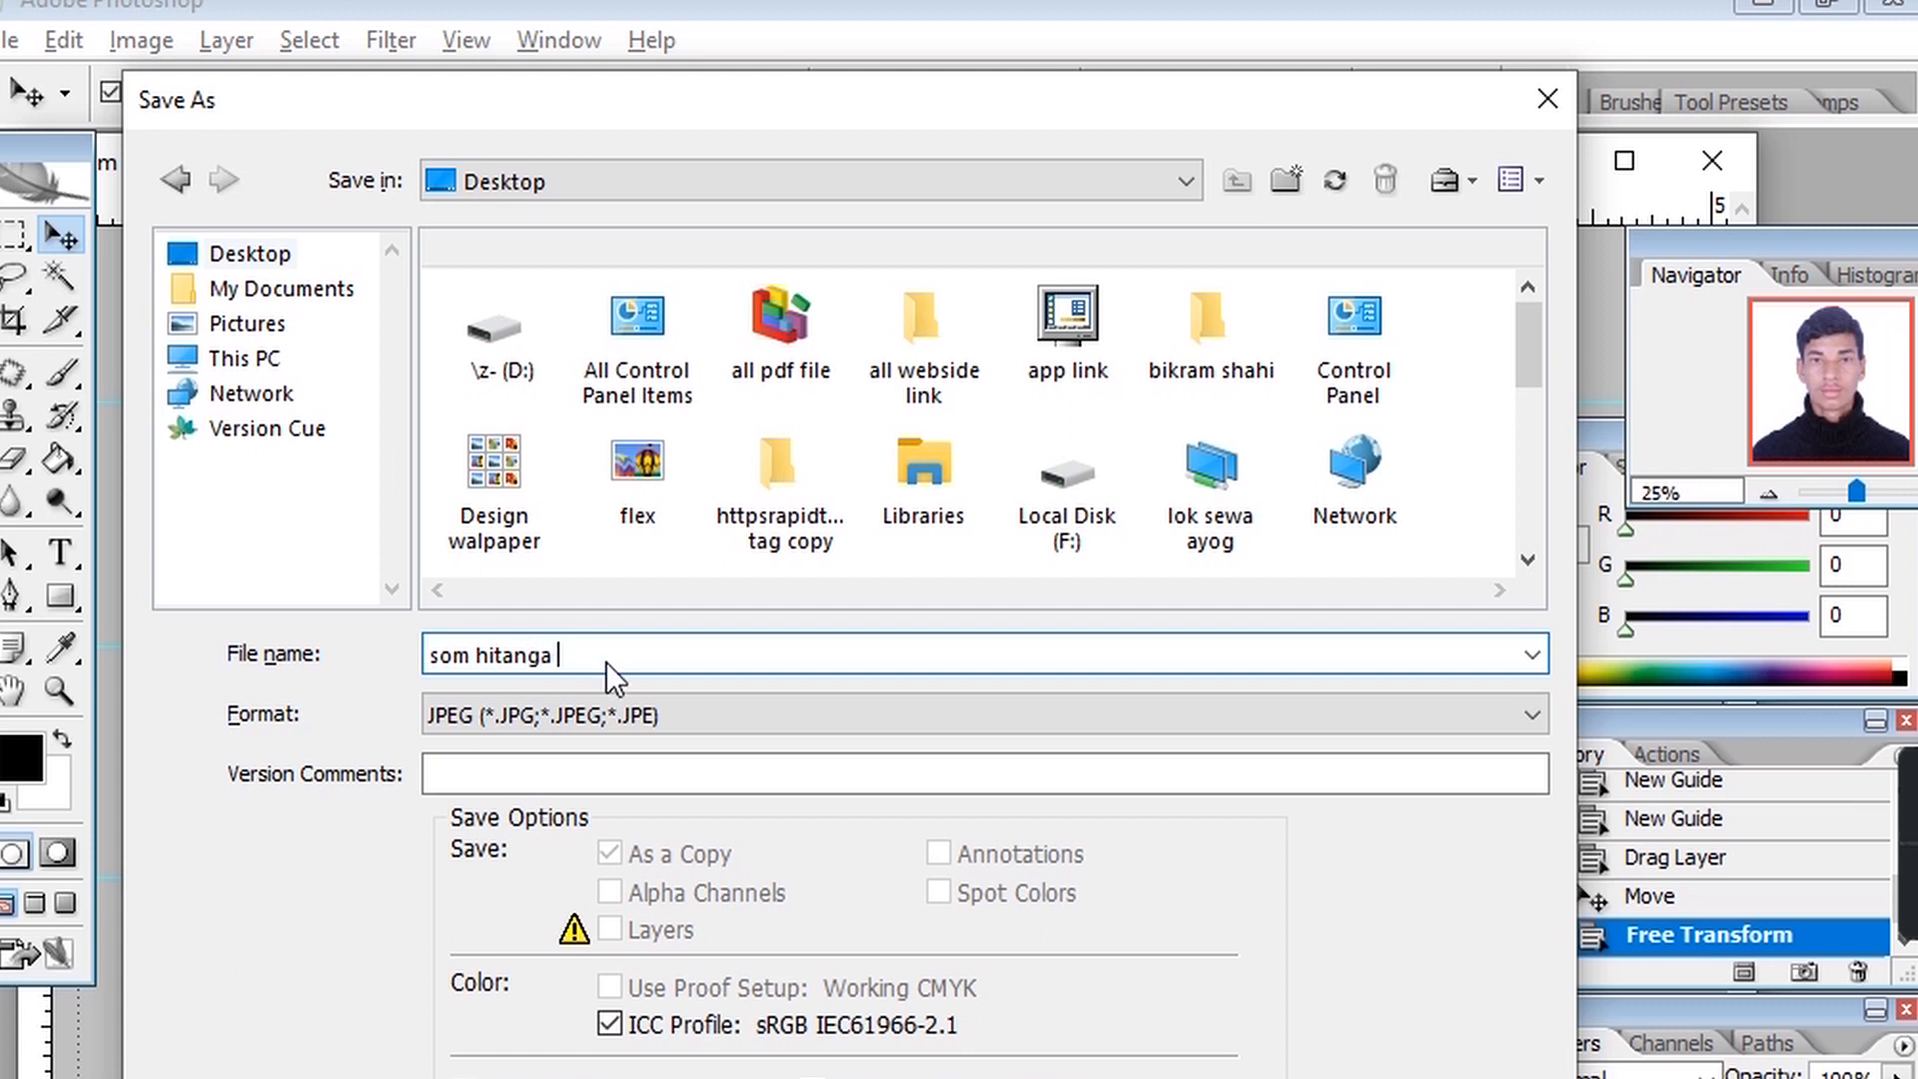
pyautogui.write(' dv')
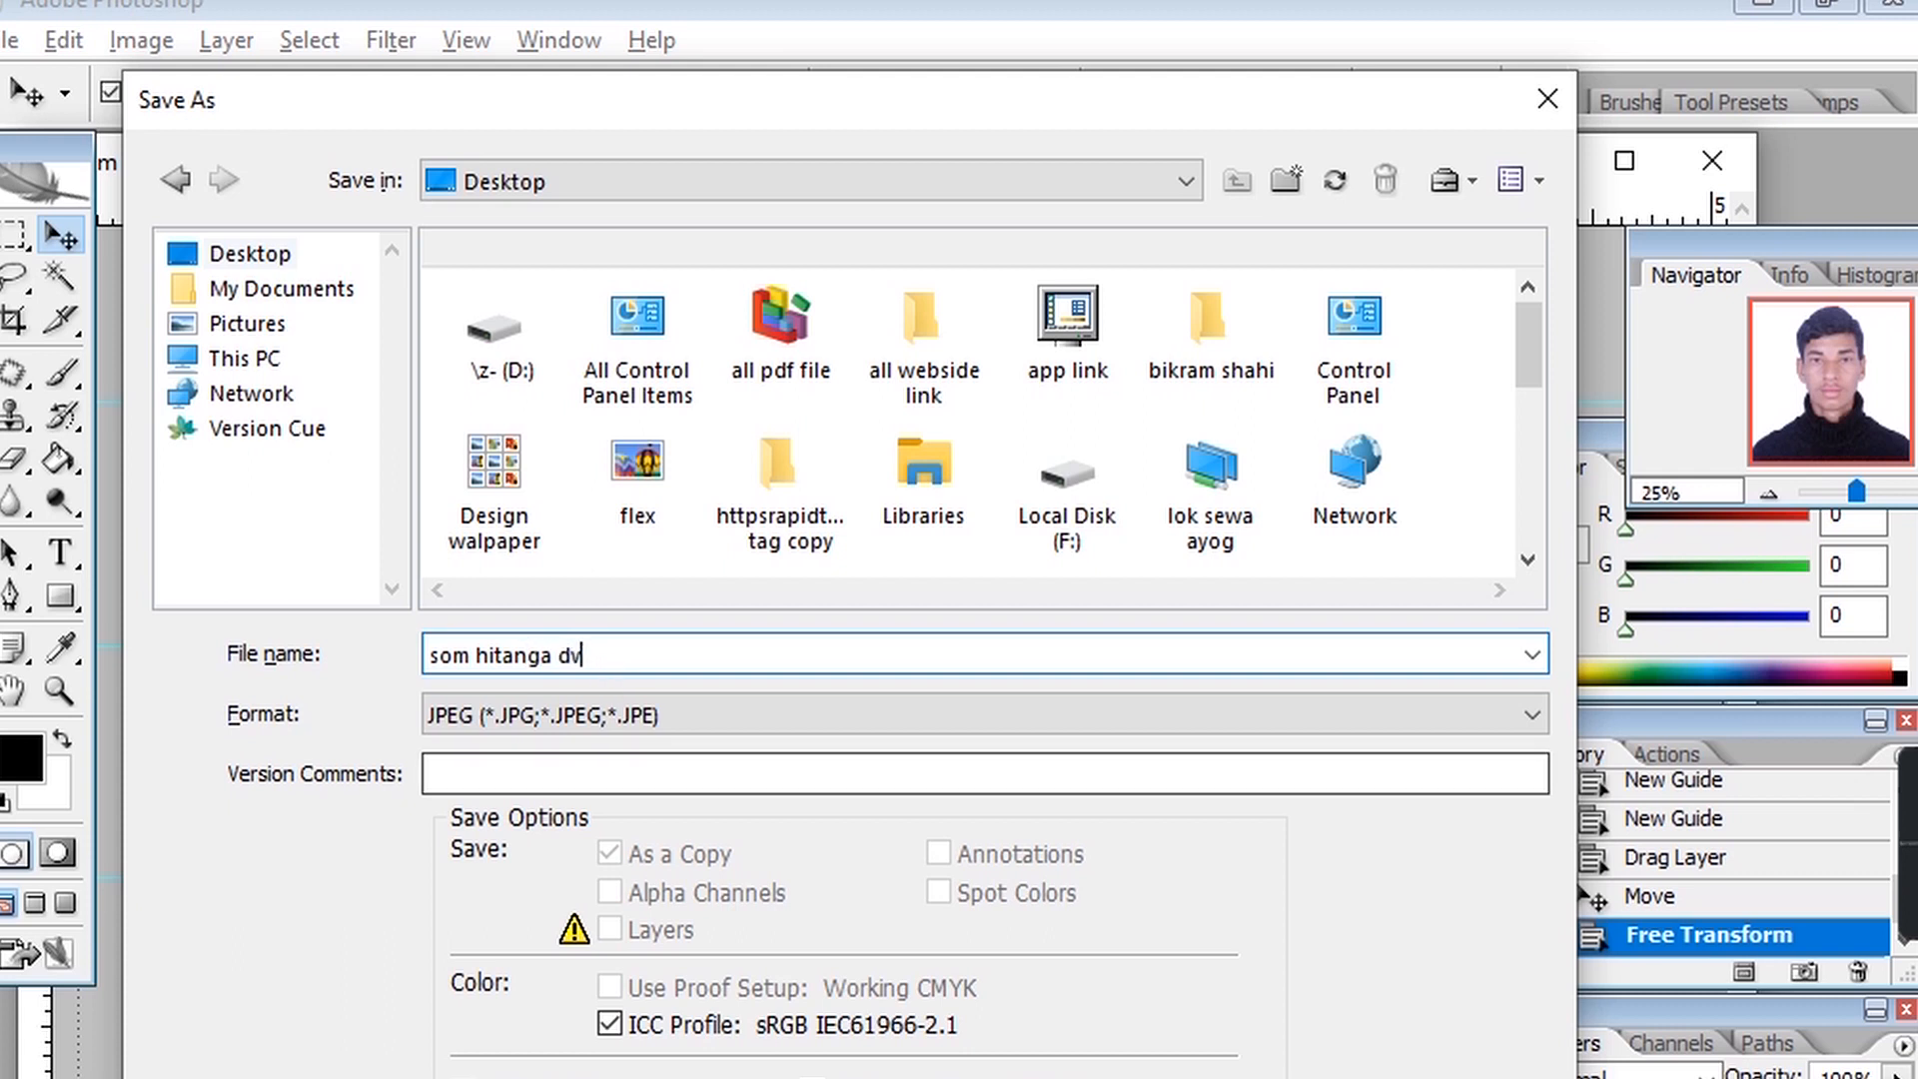
pyautogui.press('Return')
pyautogui.click(1239, 299)
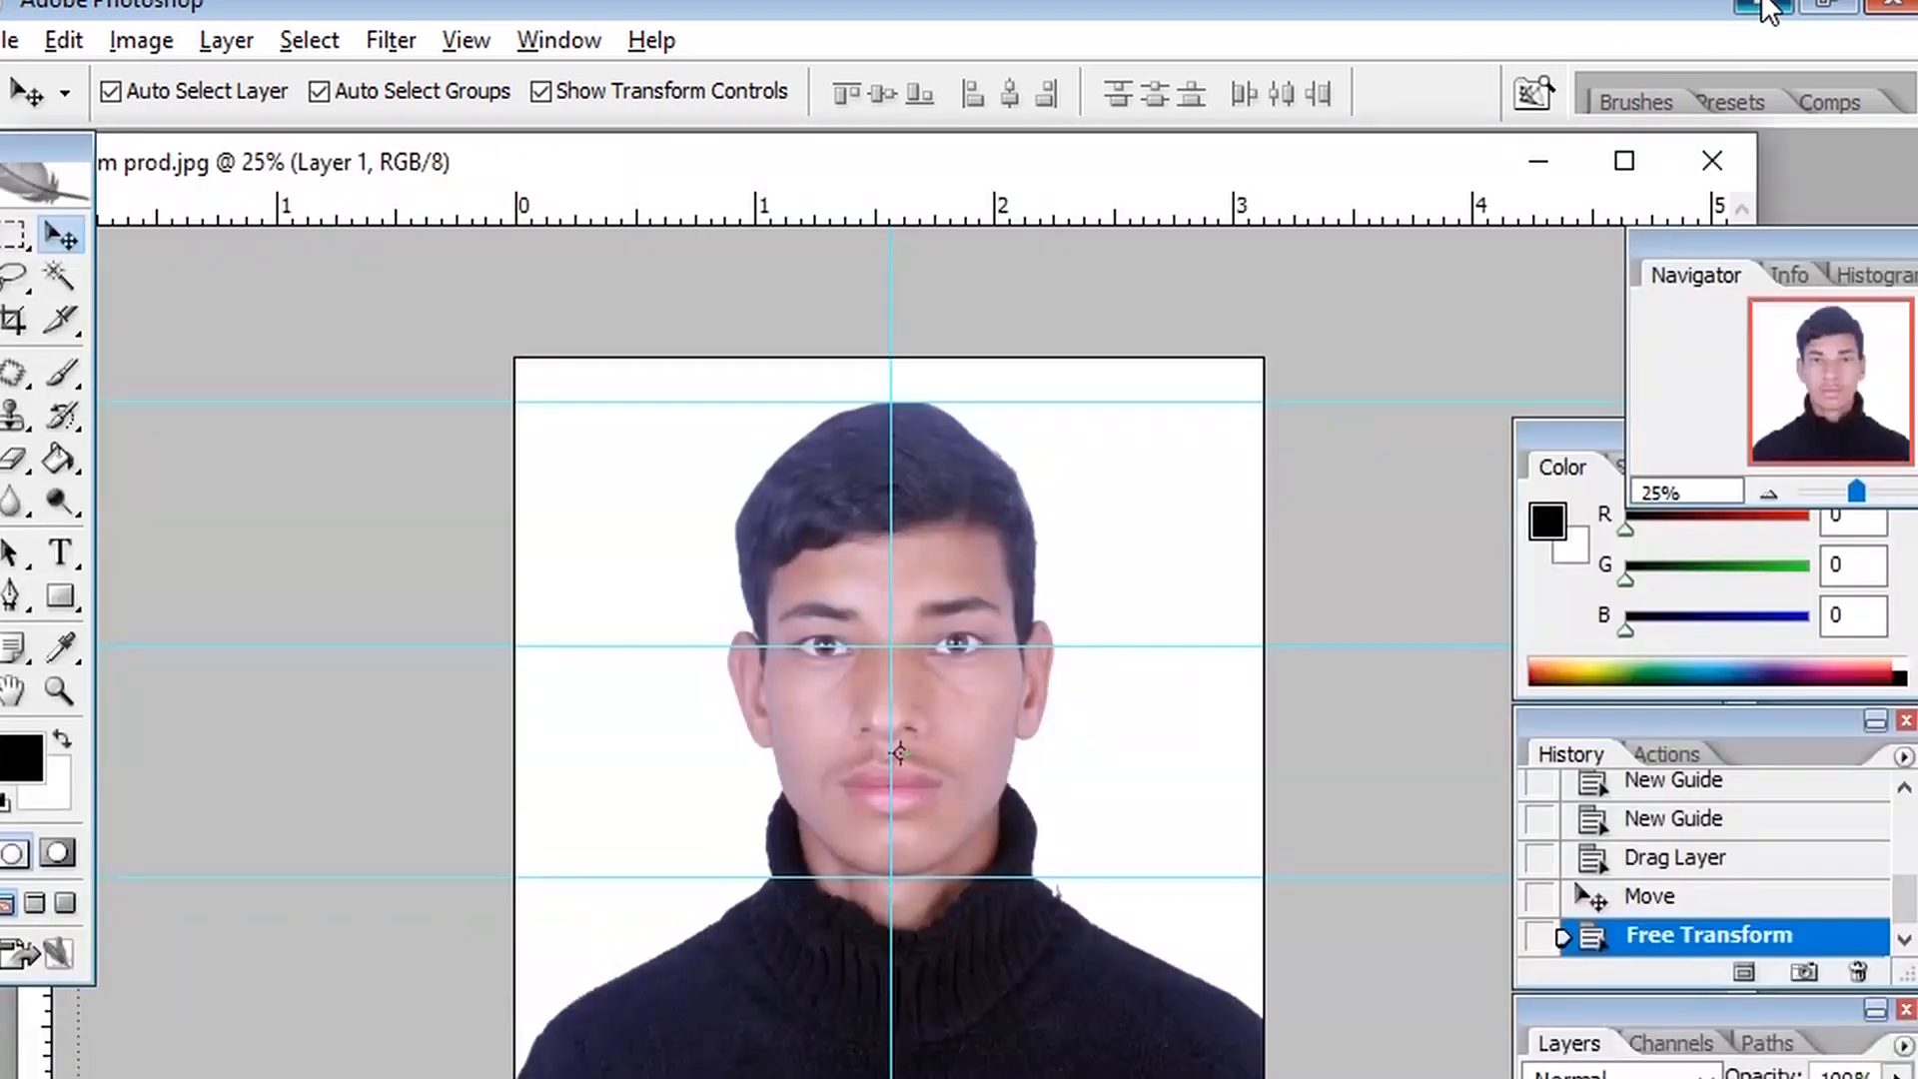
# Open the saved som hitanga dv.jpg to review it, then view its file properties.
pyautogui.click(1764, 6)
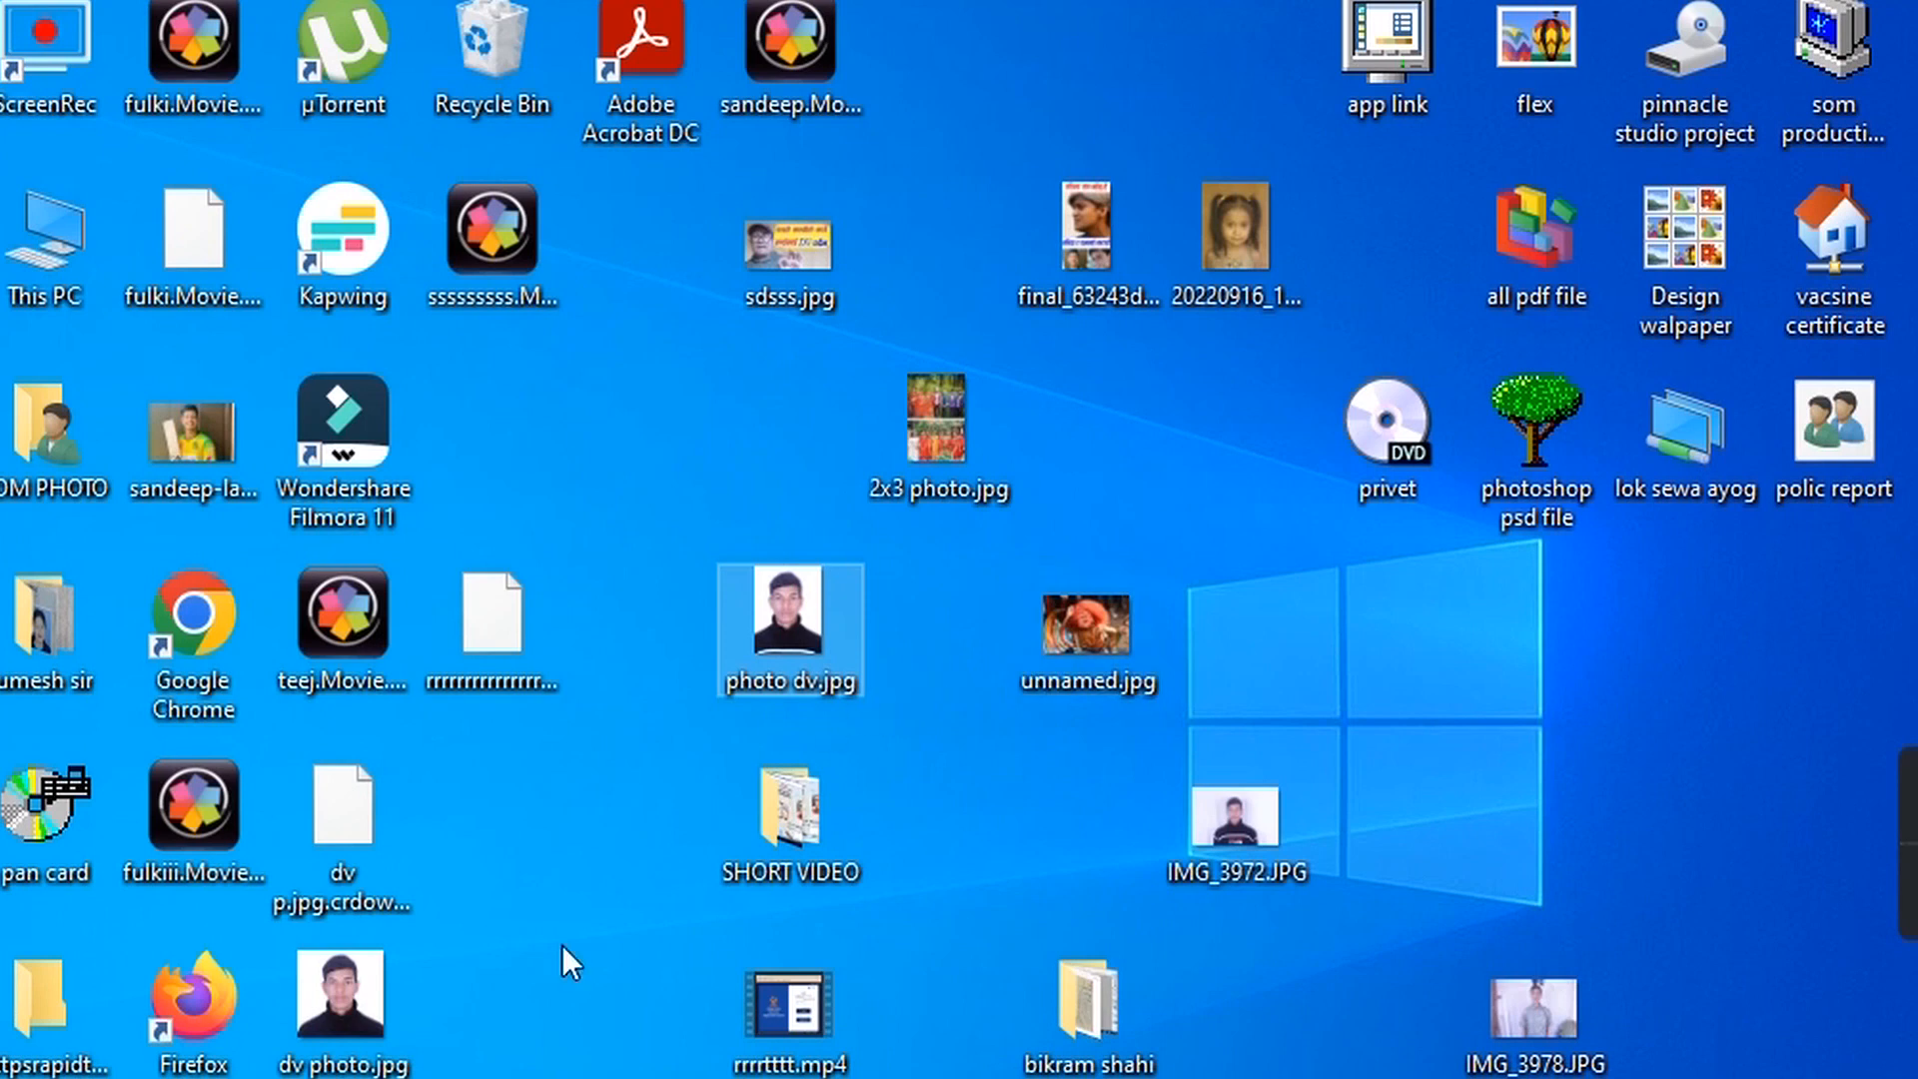
pyautogui.press('Return')
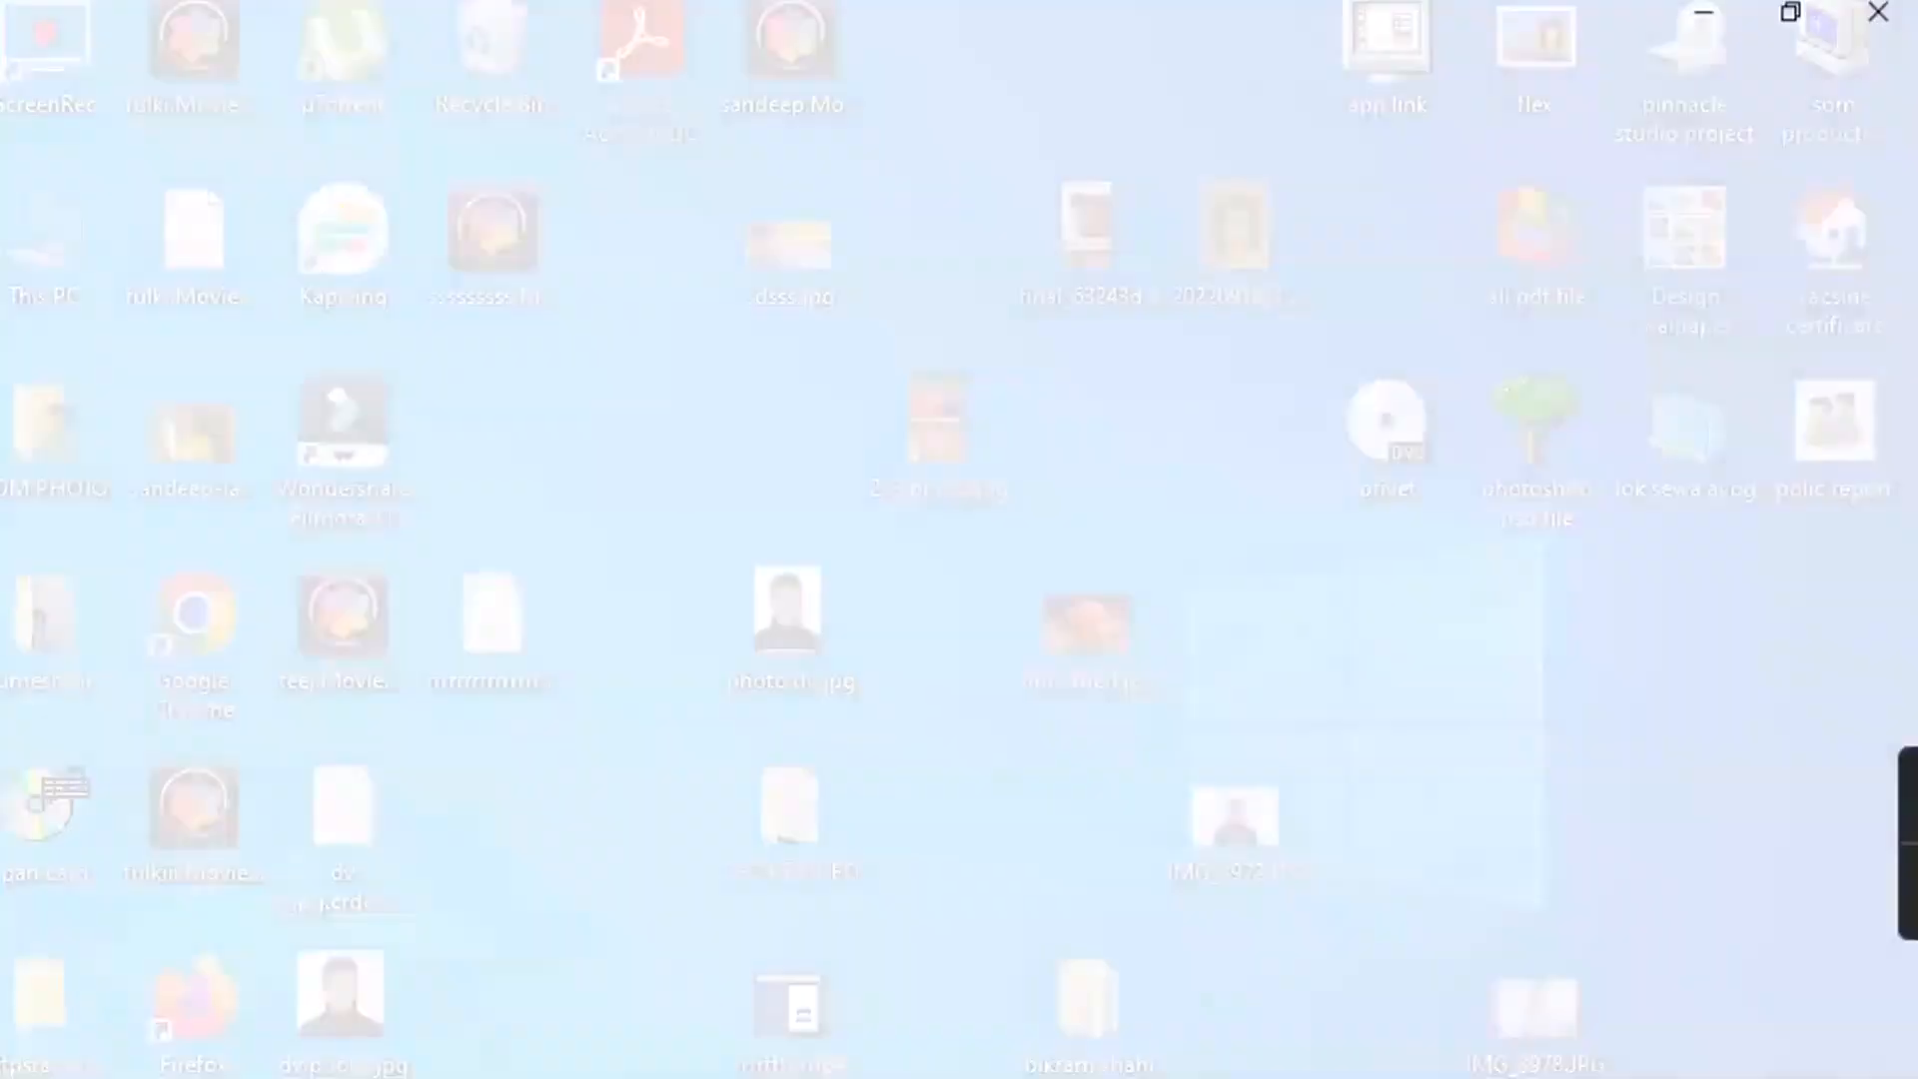
pyautogui.scroll(2, 949, 775)
pyautogui.scroll(-5, 949, 775)
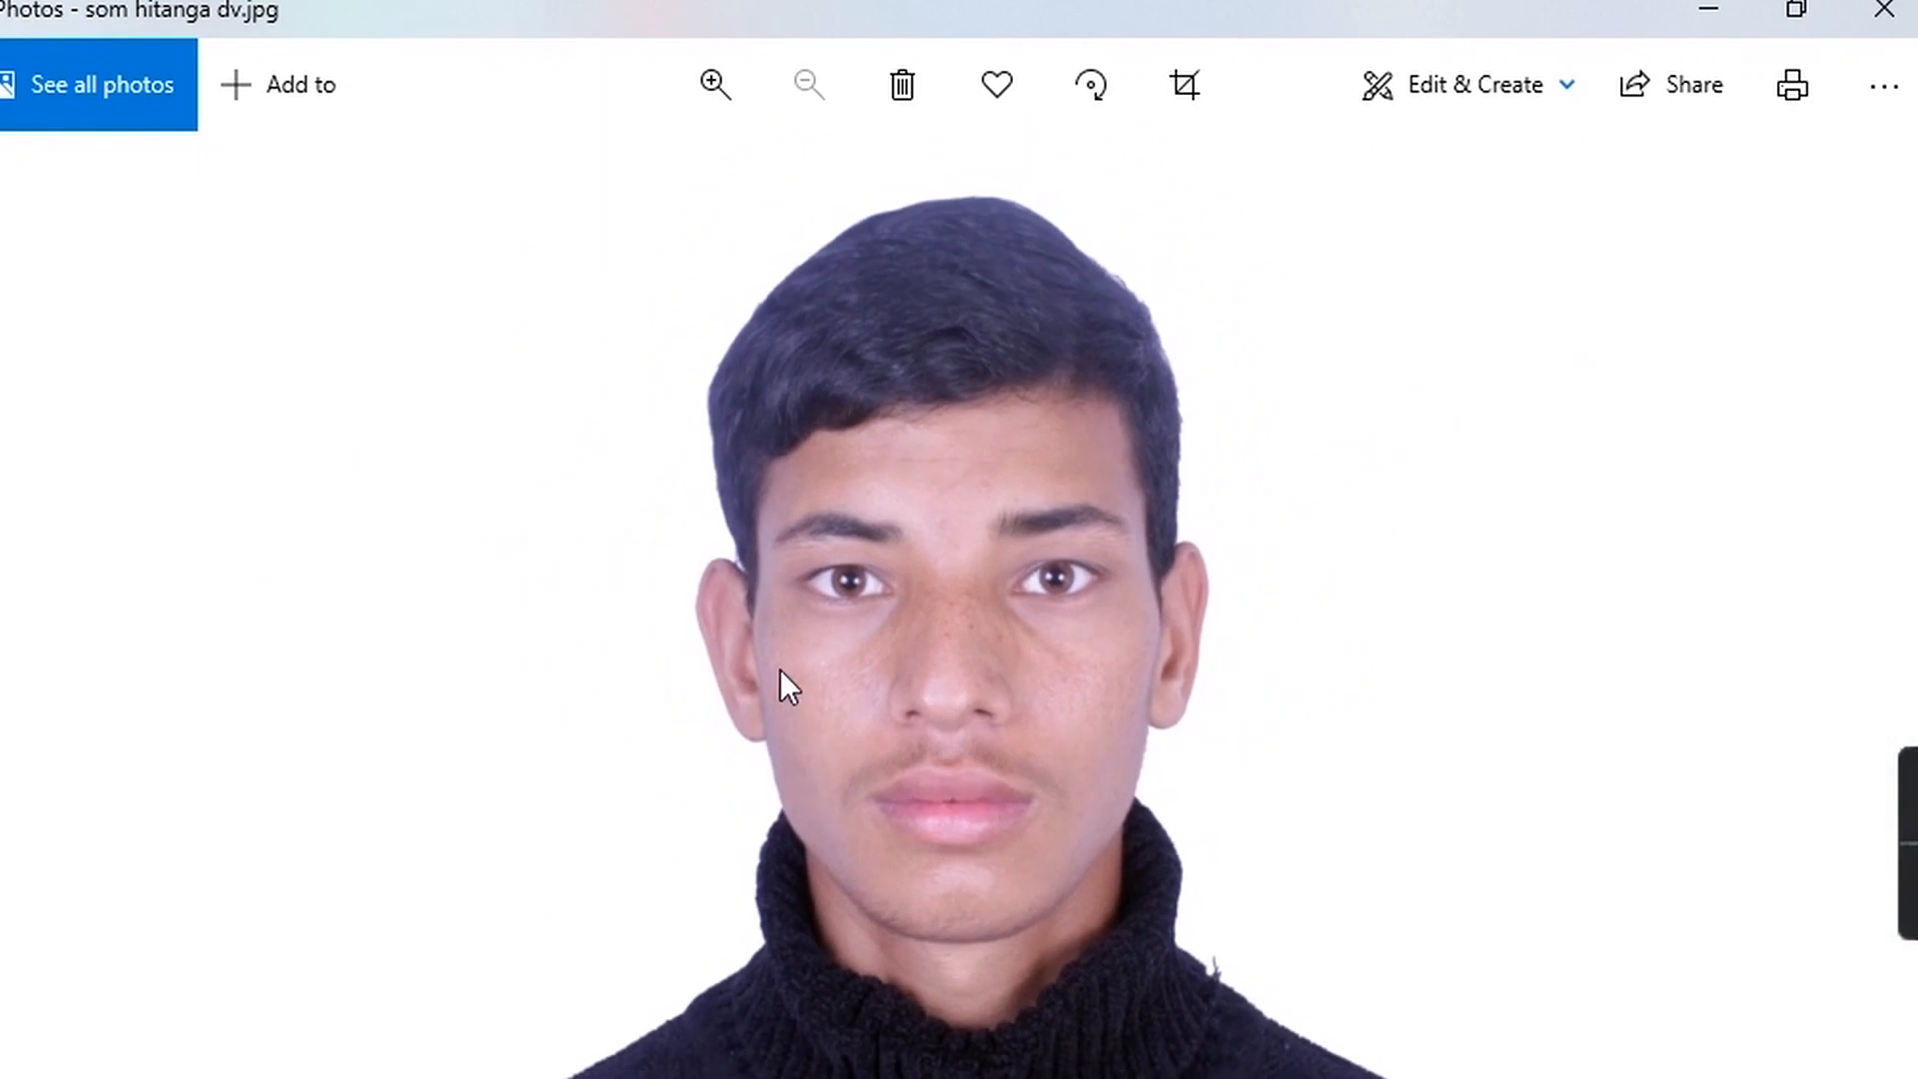
pyautogui.click(1883, 10)
pyautogui.rightClick(337, 1077)
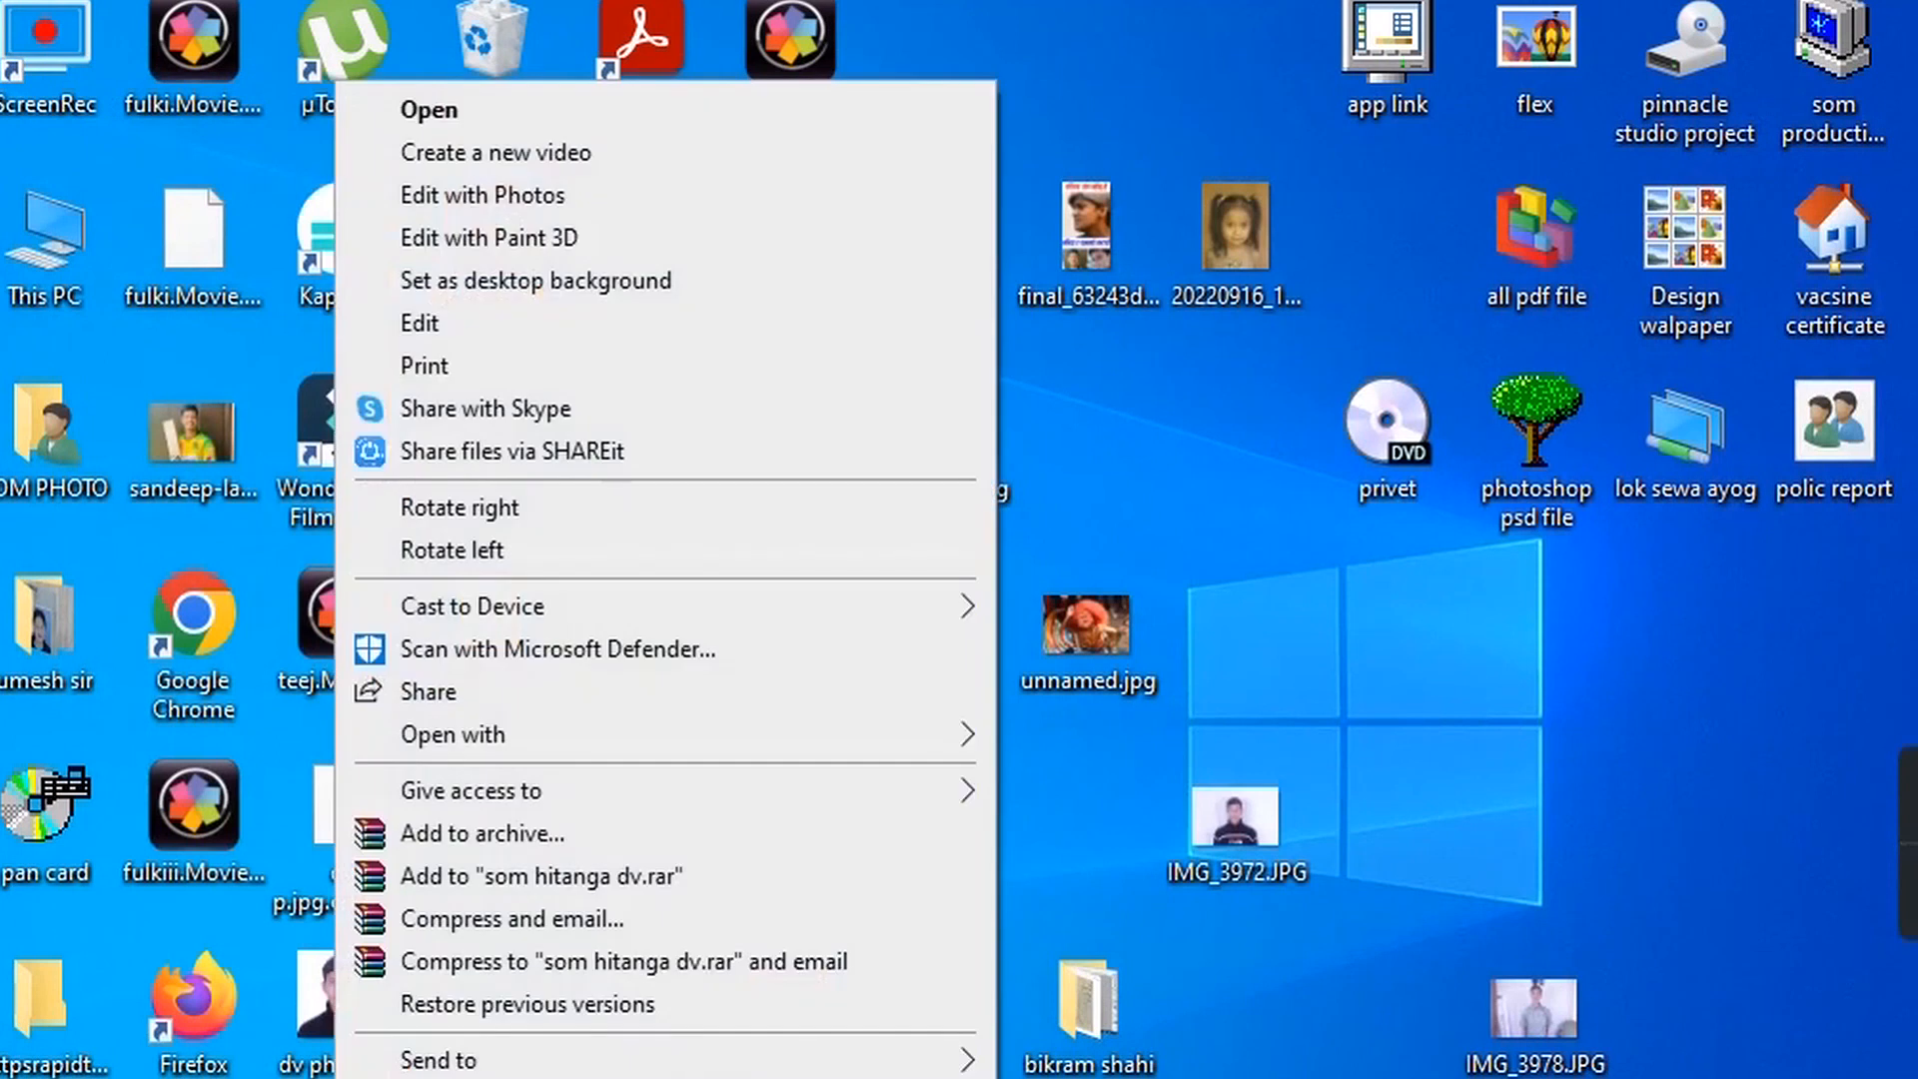
pyautogui.click(446, 1078)
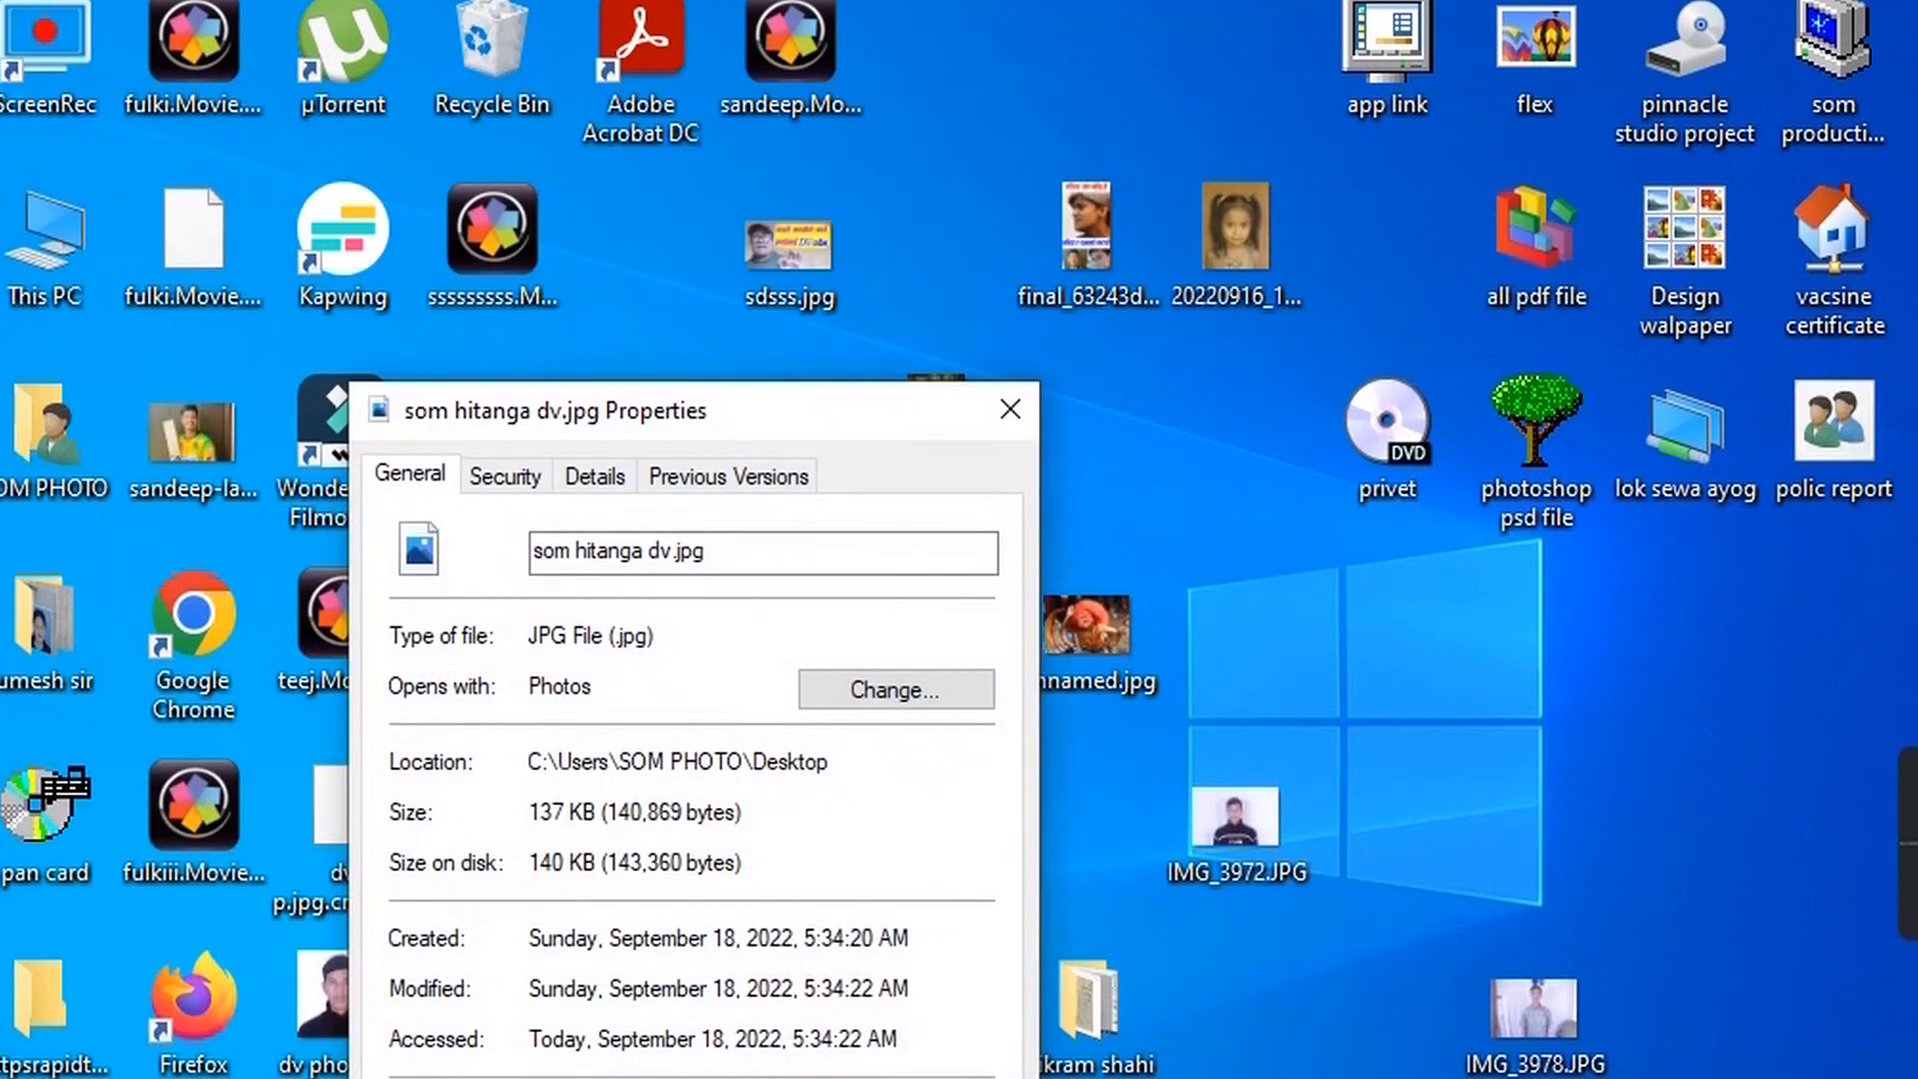